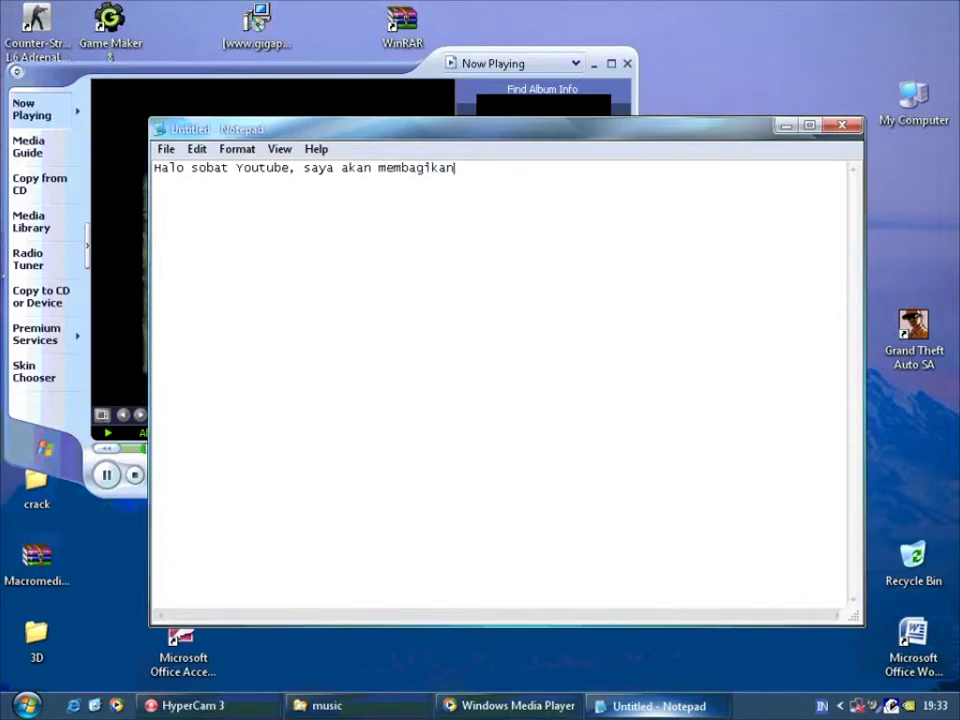
- Continue the Notepad sentence with "cara untuk membuat map game sederhana untuk game Counter Strike, Half-Life, atau"
type("ara")
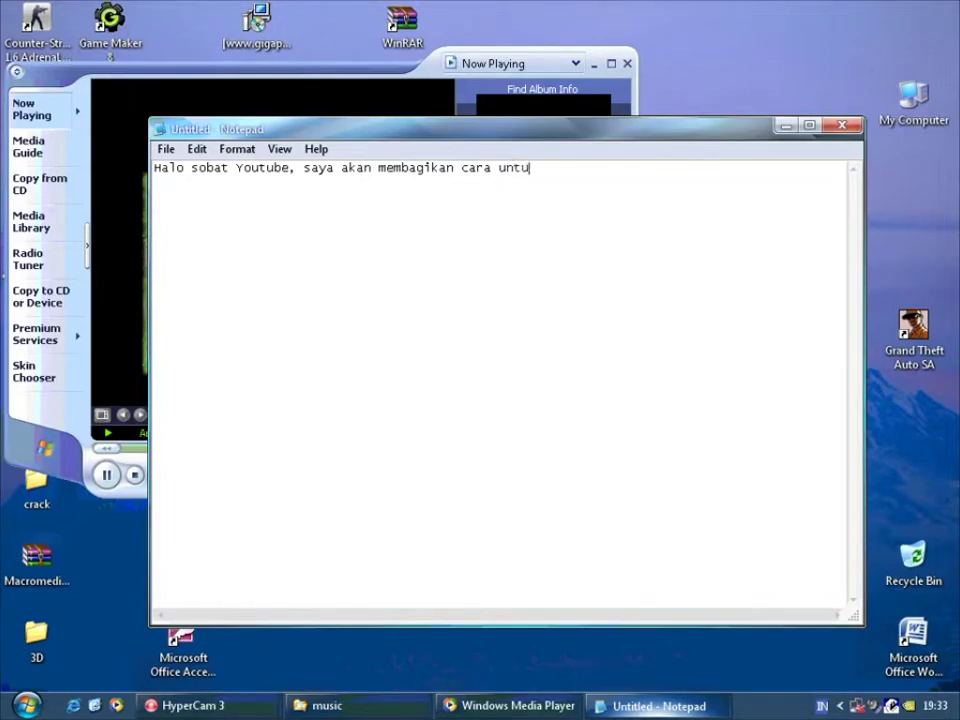
type("untuk membuat")
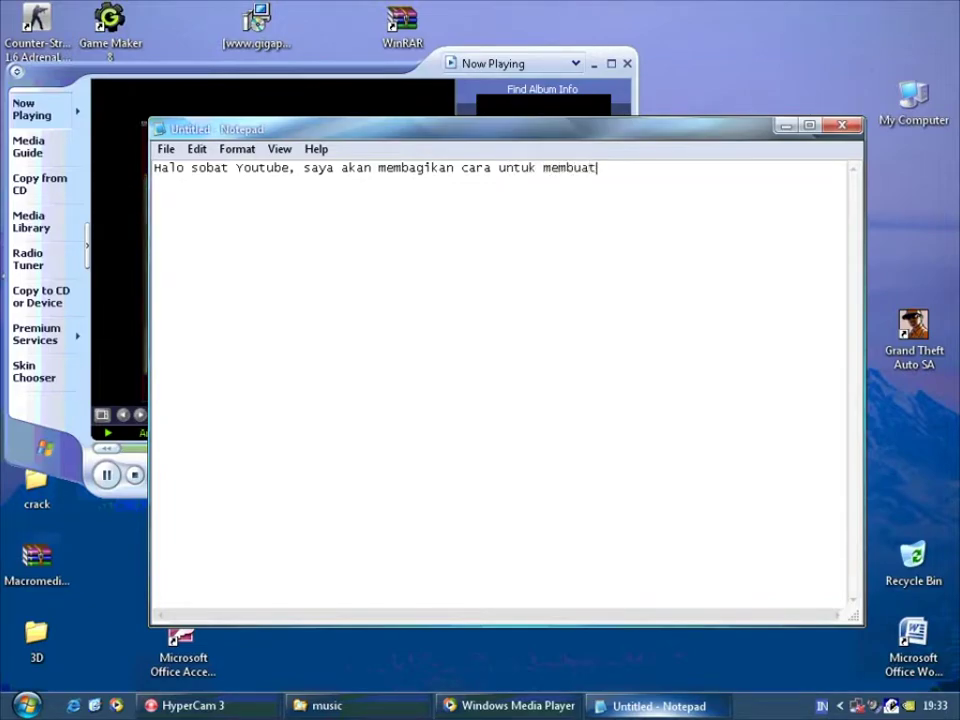
type(" ma")
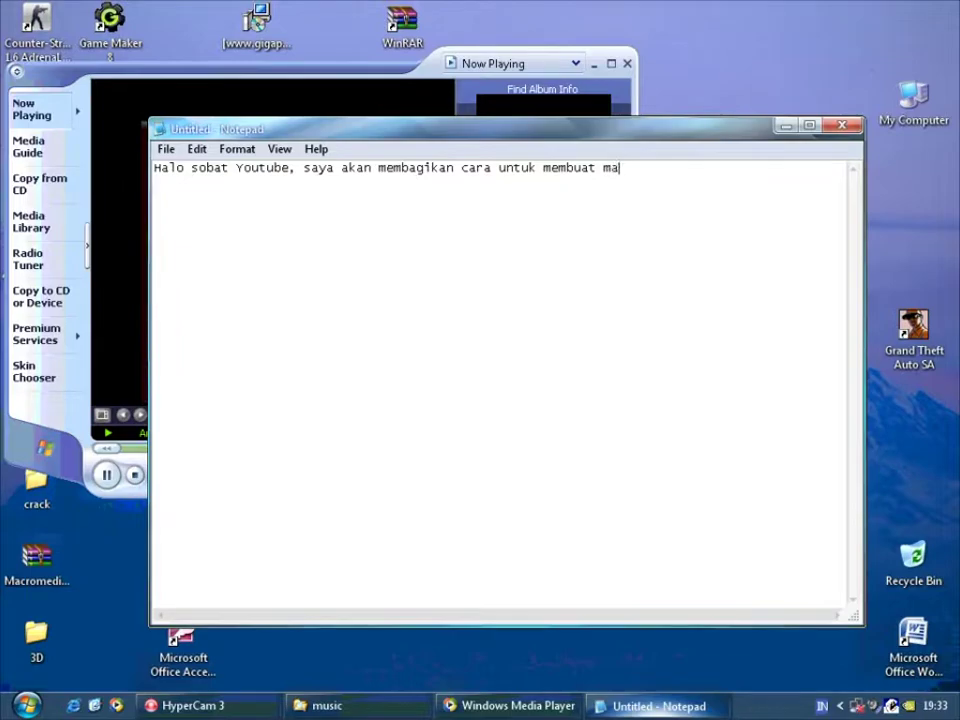
type("p ga")
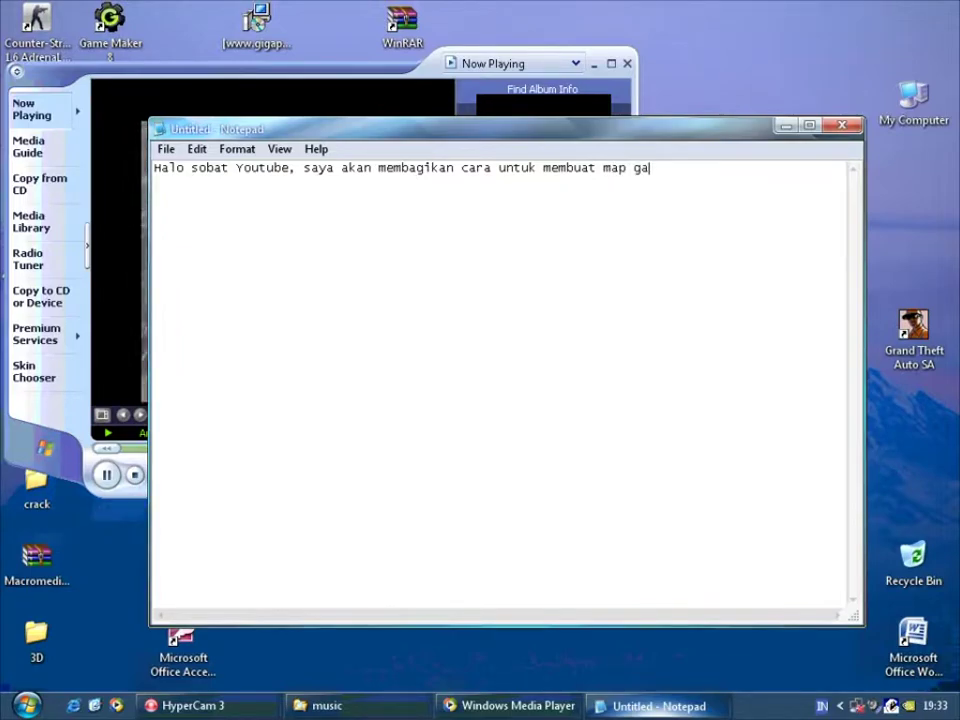
type("me ")
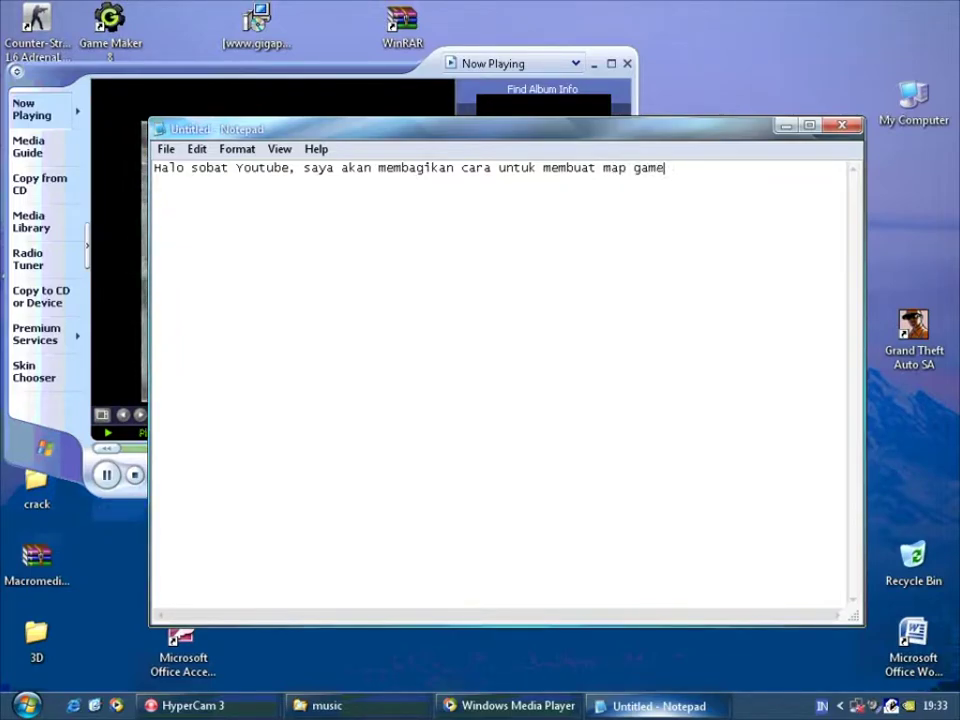
type("sederhana untuk ga")
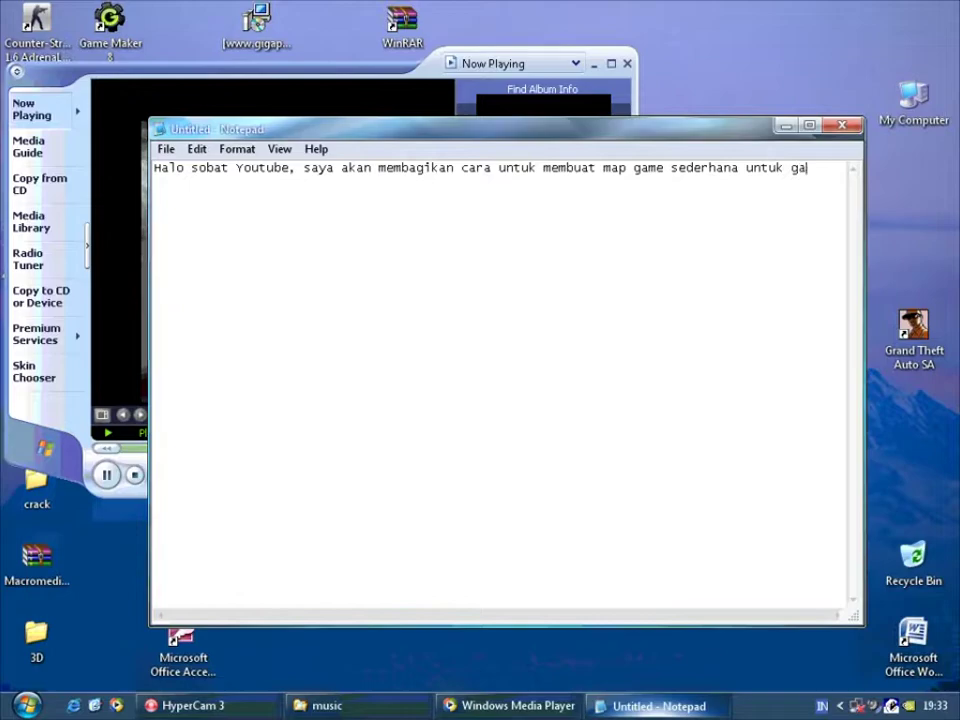
type("me Co")
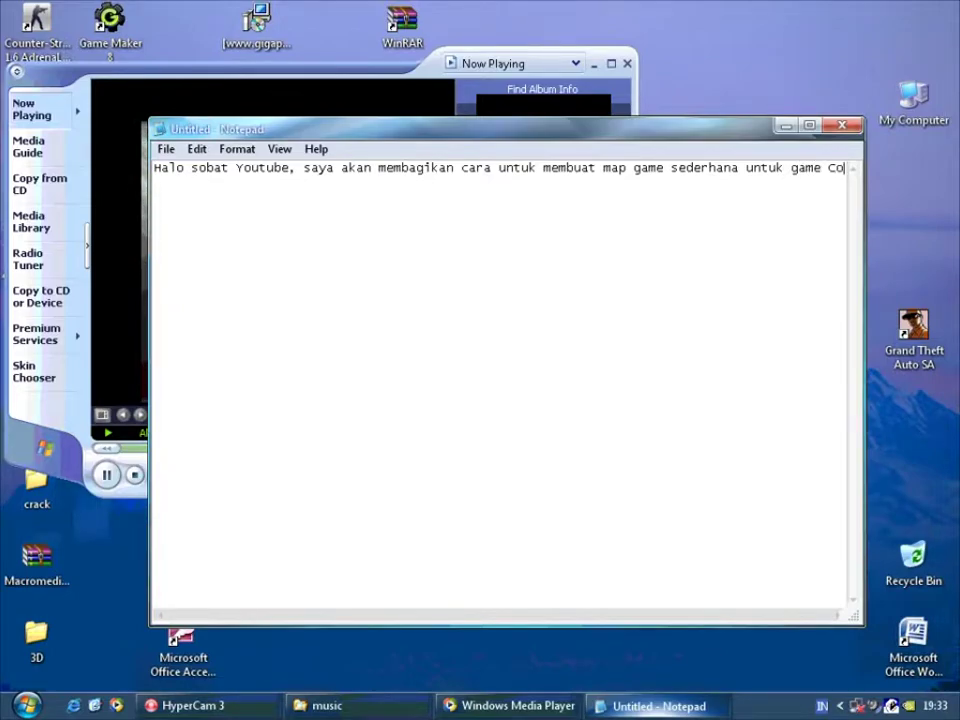
type("unter Strike, Half-Life, atau ")
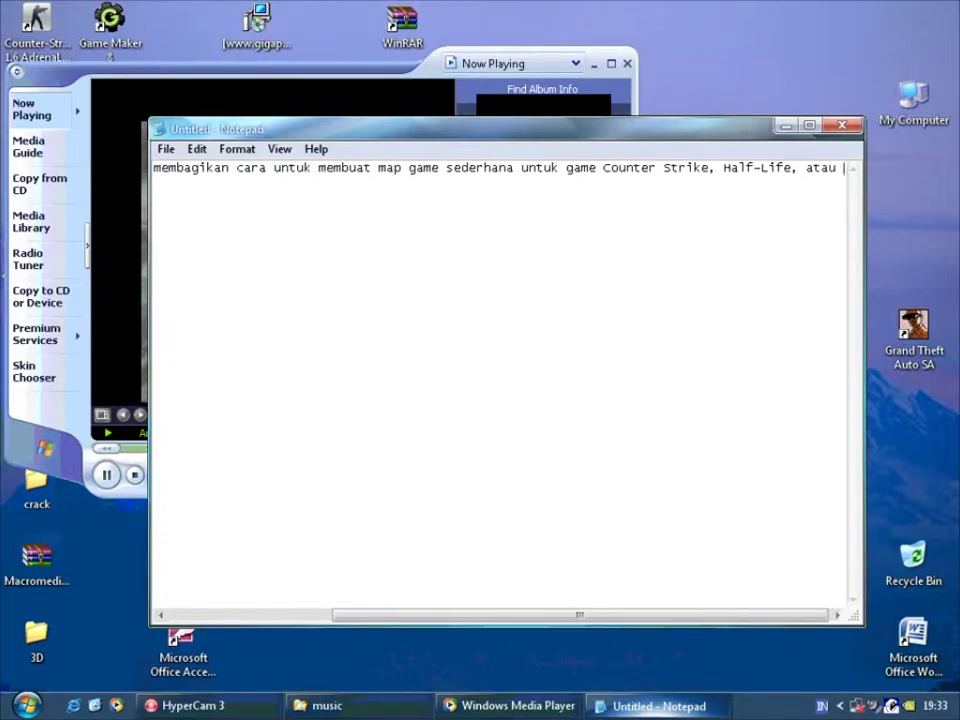
- Finish the Notepad sentence with "game dari Hak cipta Valve©"
type("game dari Hak")
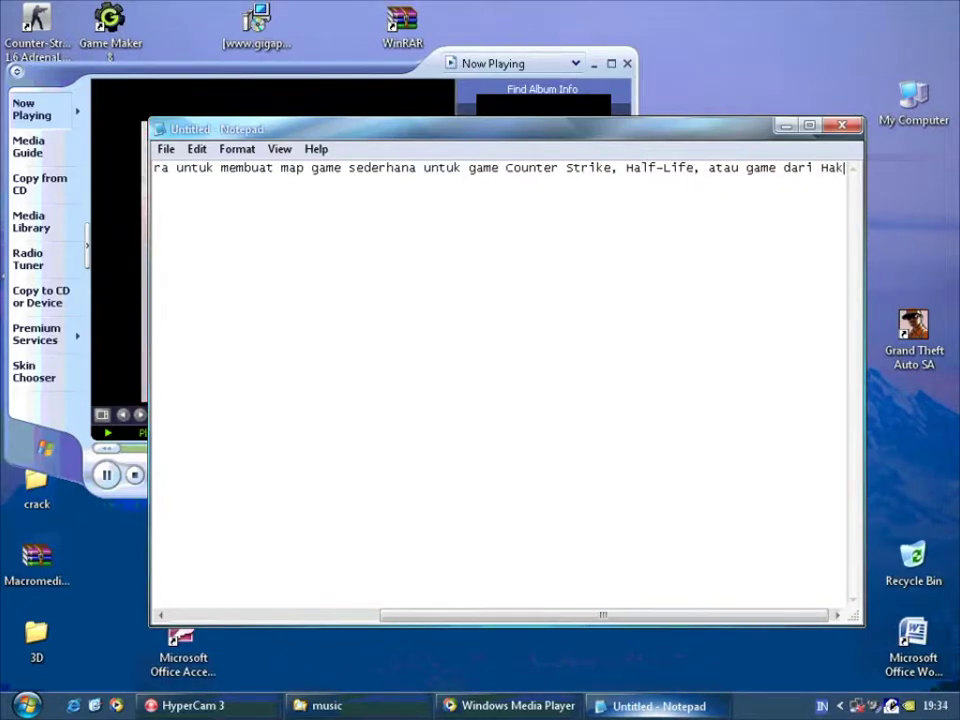
type(" cip")
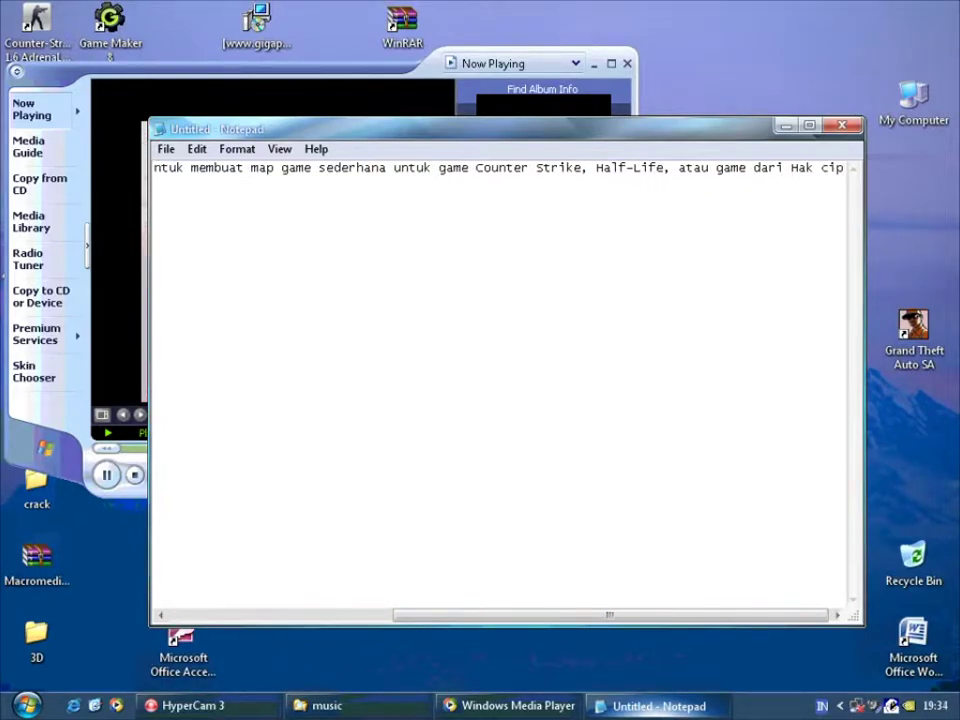
type("ta Valc")
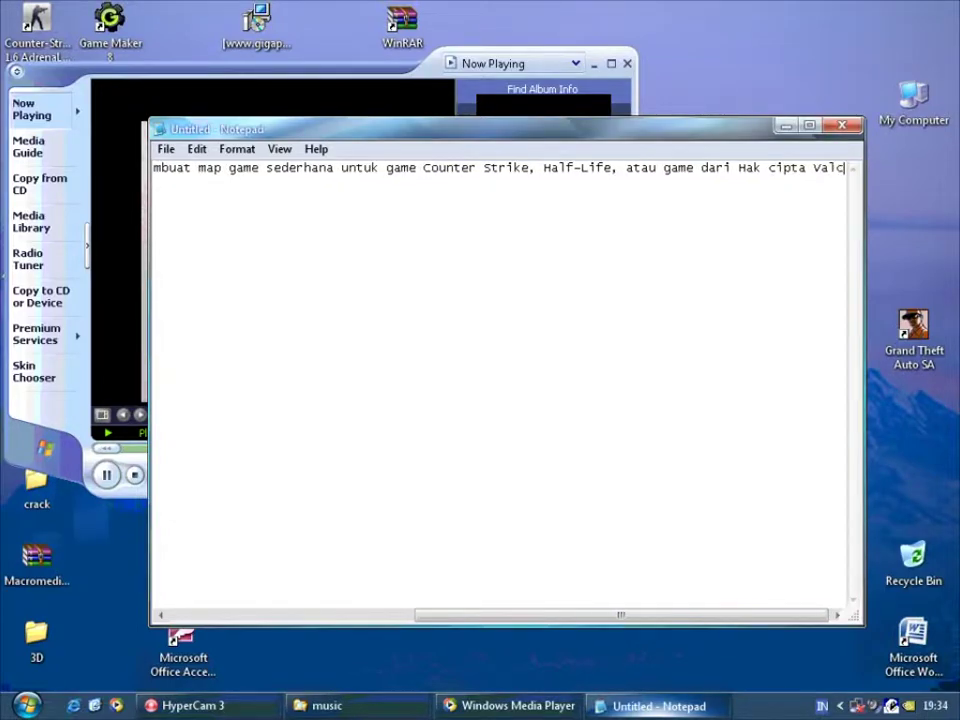
key("BackSpace")
type("ve")
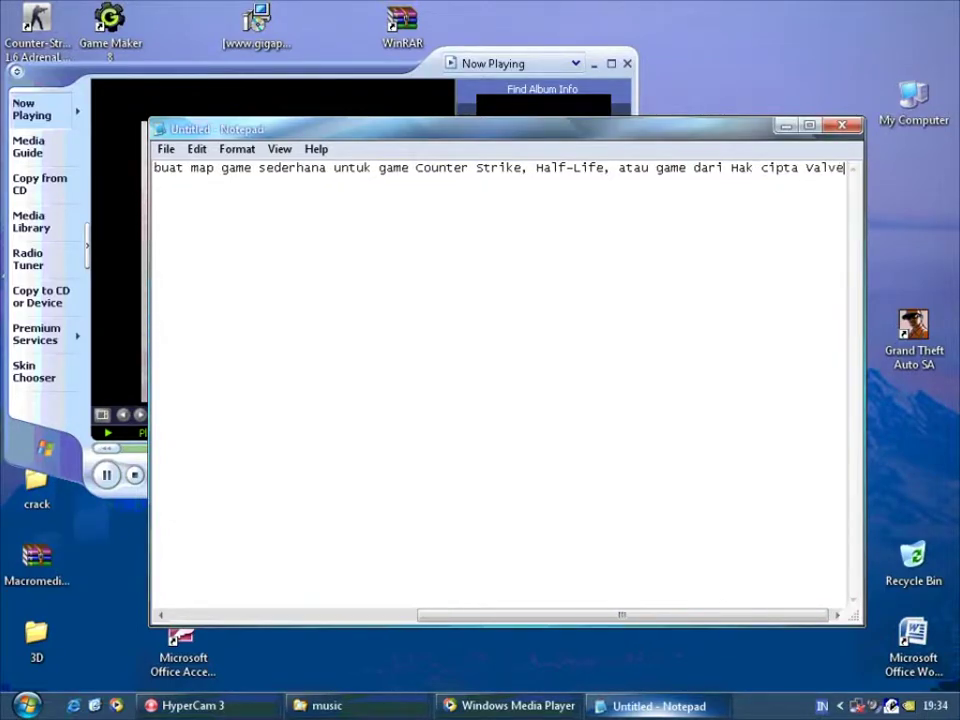
type("©")
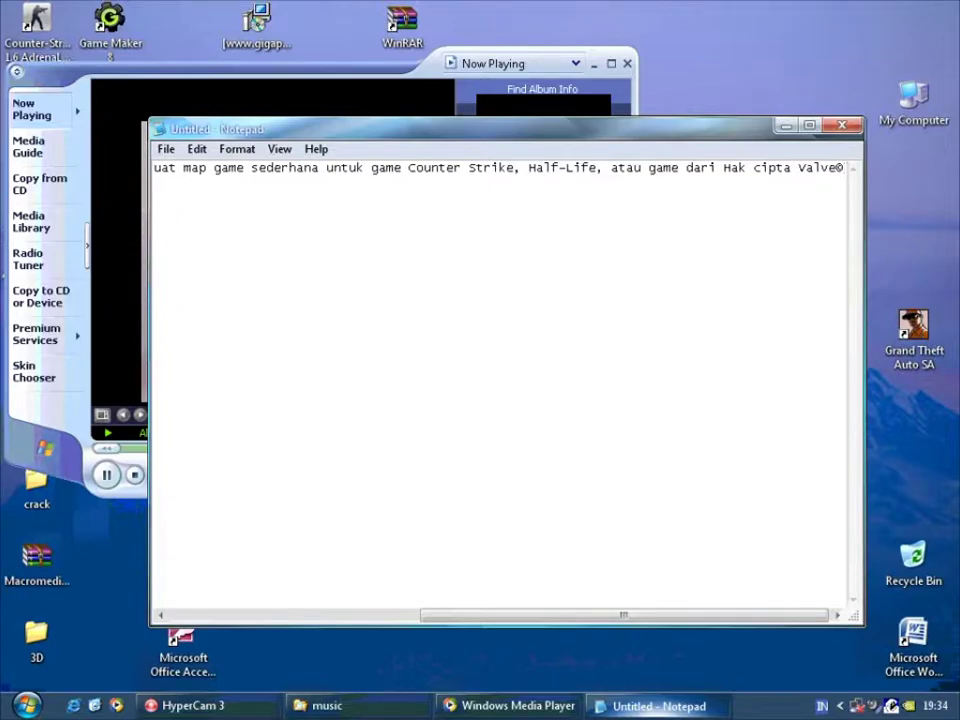
- Minimize the Notepad and media player windows and launch Valve Hammer Editor from the desktop
left_click(786, 126)
left_click(594, 65)
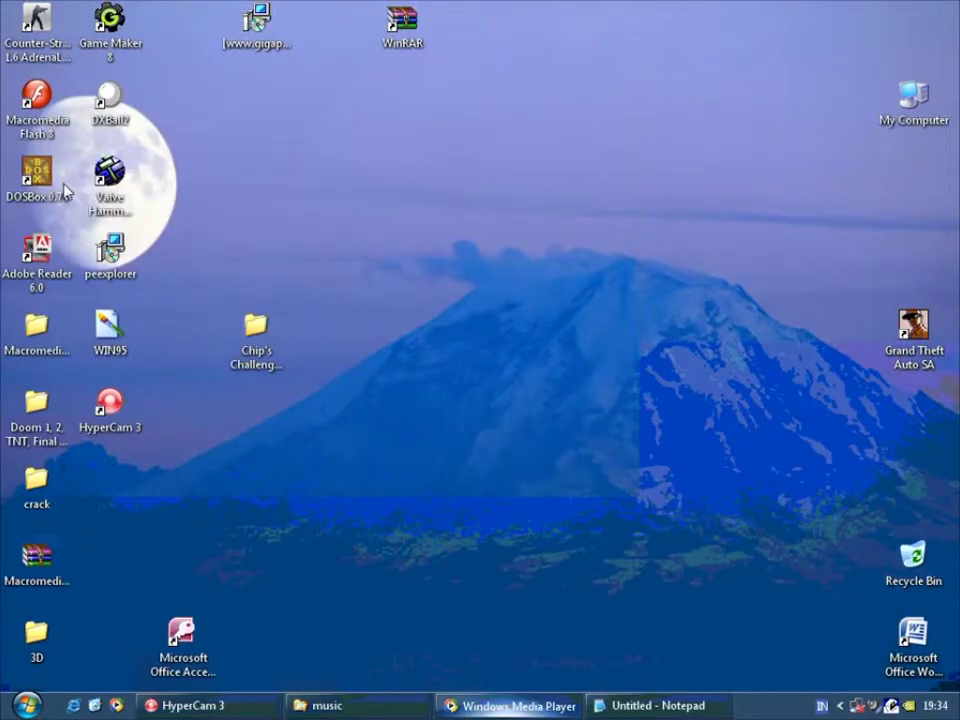
double_click(112, 190)
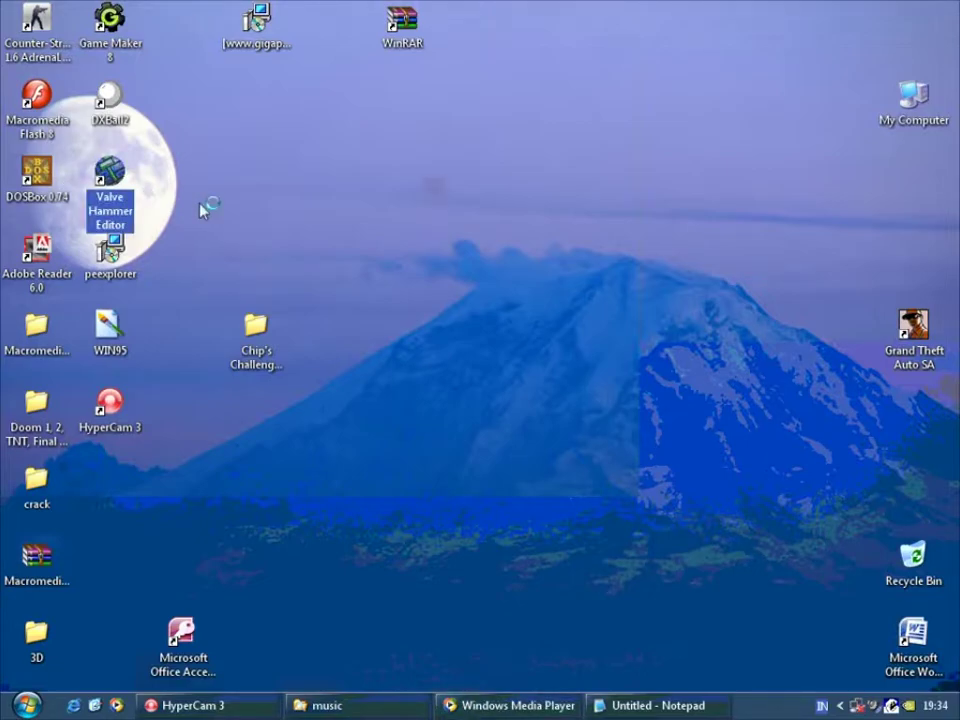
- Return to Notepad and replace its text with "Oh ya, sebelum itu, Terima kasih yang sudah mendownload archiver tersebut"
left_click(645, 707)
left_click_drag(843, 178, 3, 147)
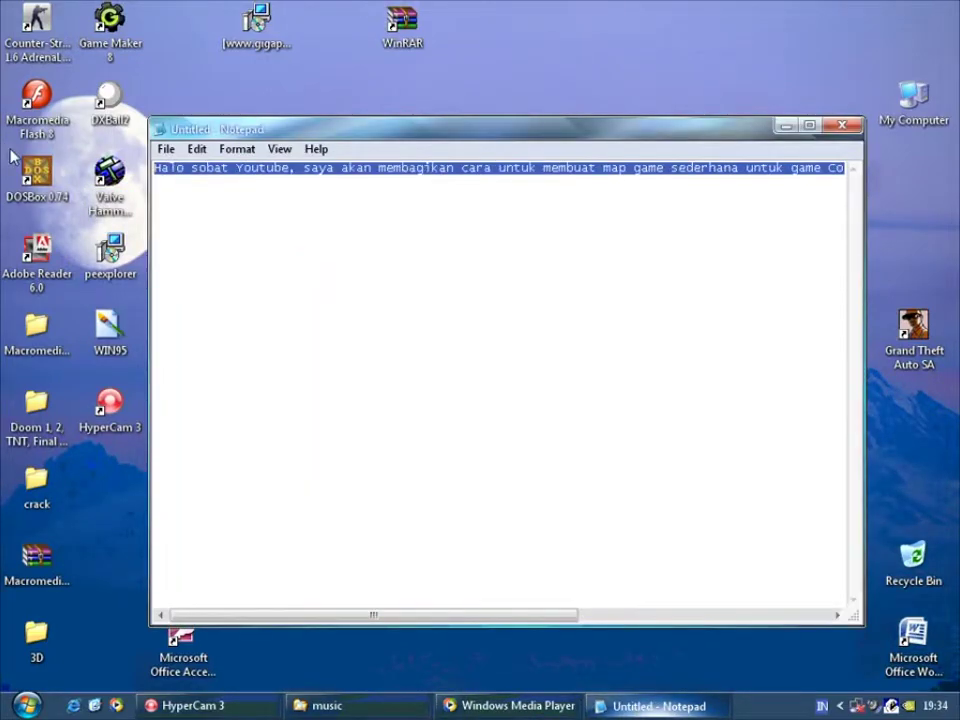
type("0")
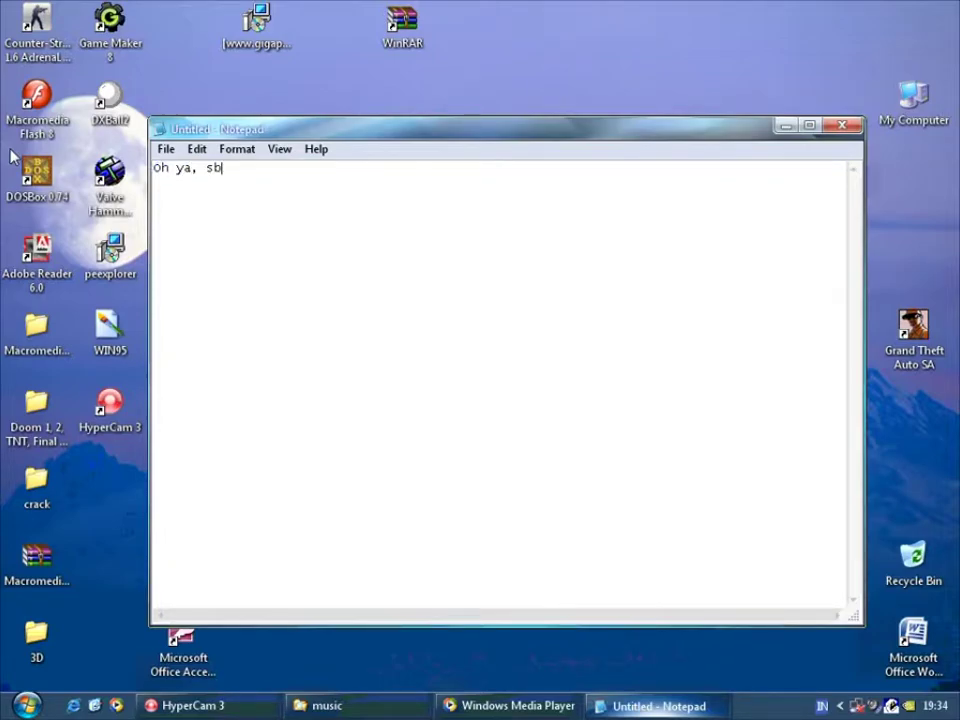
type("h ya, sebelum itu,")
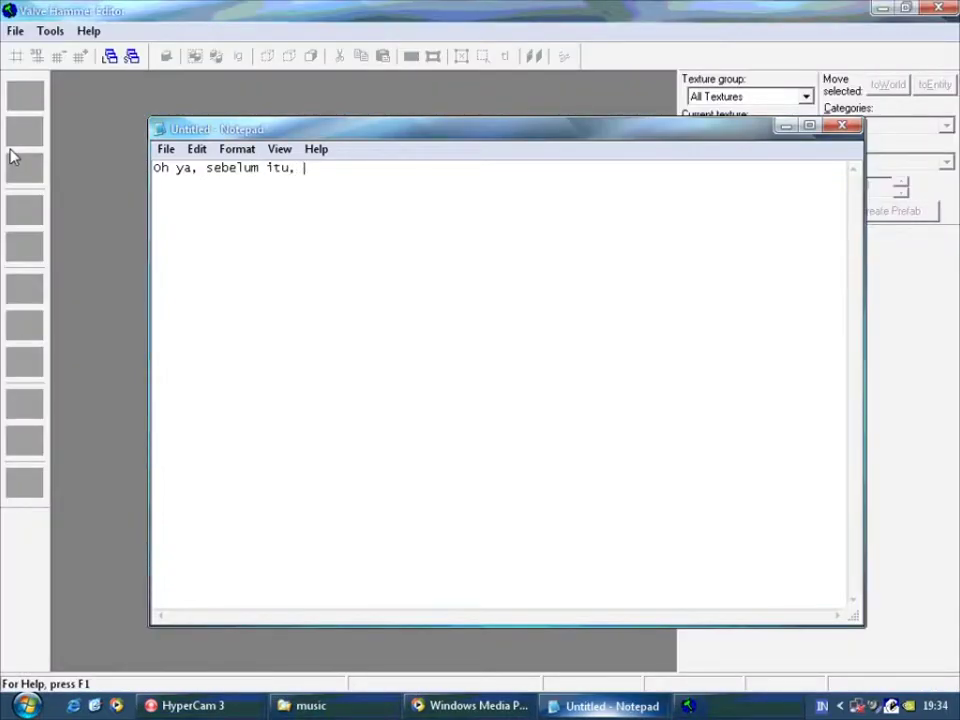
type(" Terima kasih yang s")
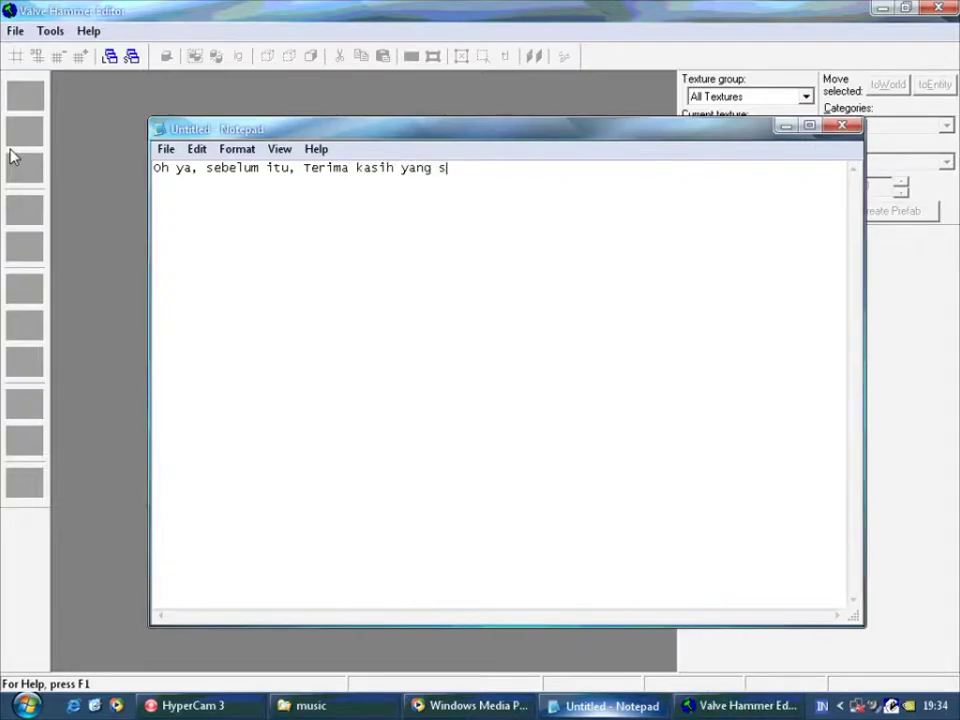
type(" mendownload archiver tersebut")
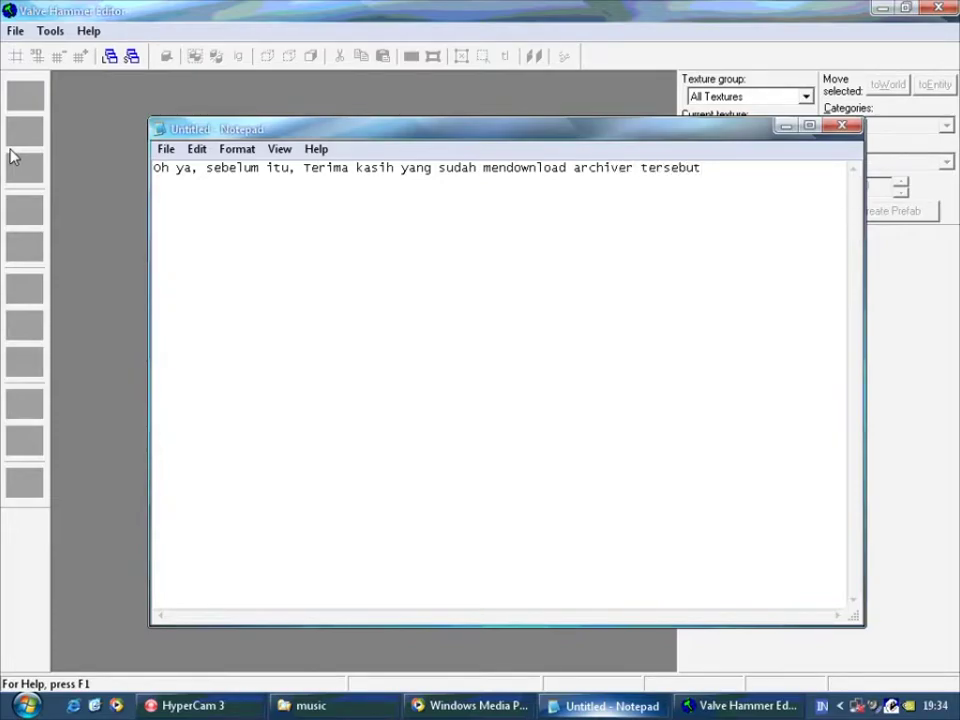
- Bring up the Valve Hammer Editor folder and replace the Notepad text with "lihat, saya sudah extract tools tersebut, untuk membuka tools, klik 2x hammer.exe,"
left_click(105, 8)
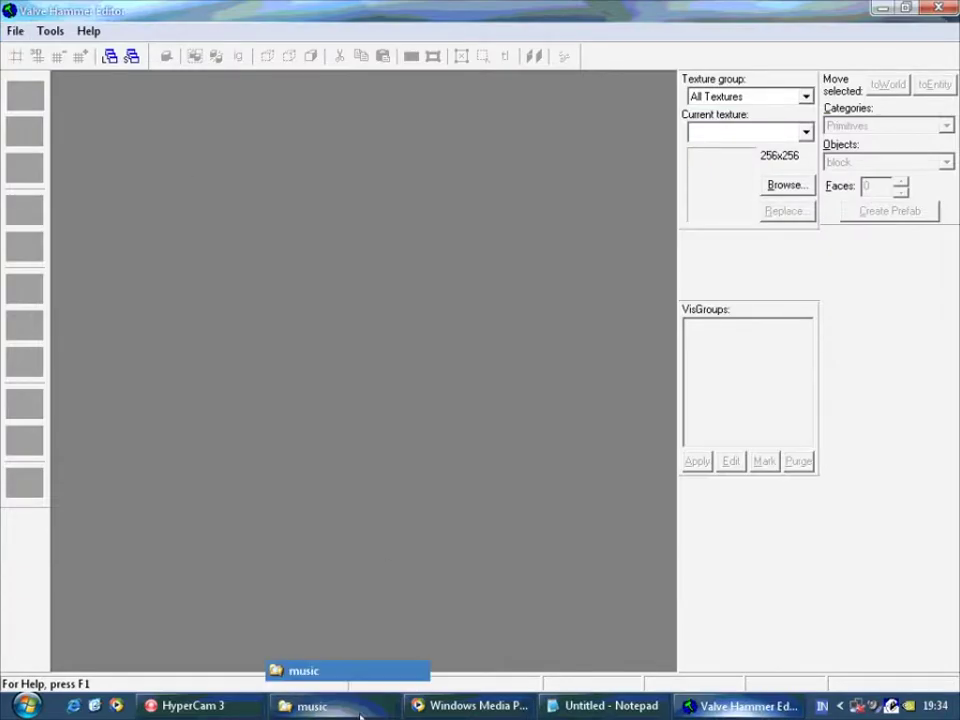
left_click(310, 705)
left_click(606, 706)
left_click_drag(154, 179, 768, 166)
key("BackSpace")
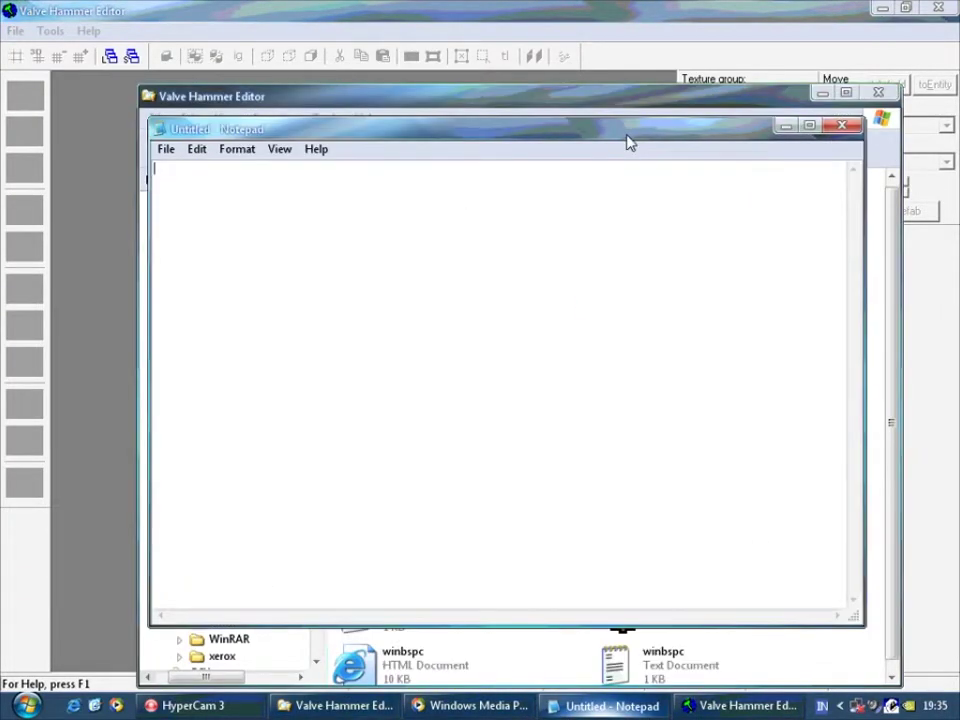
left_click_drag(627, 135, 672, 470)
type("lihat, saya sudah extract ")
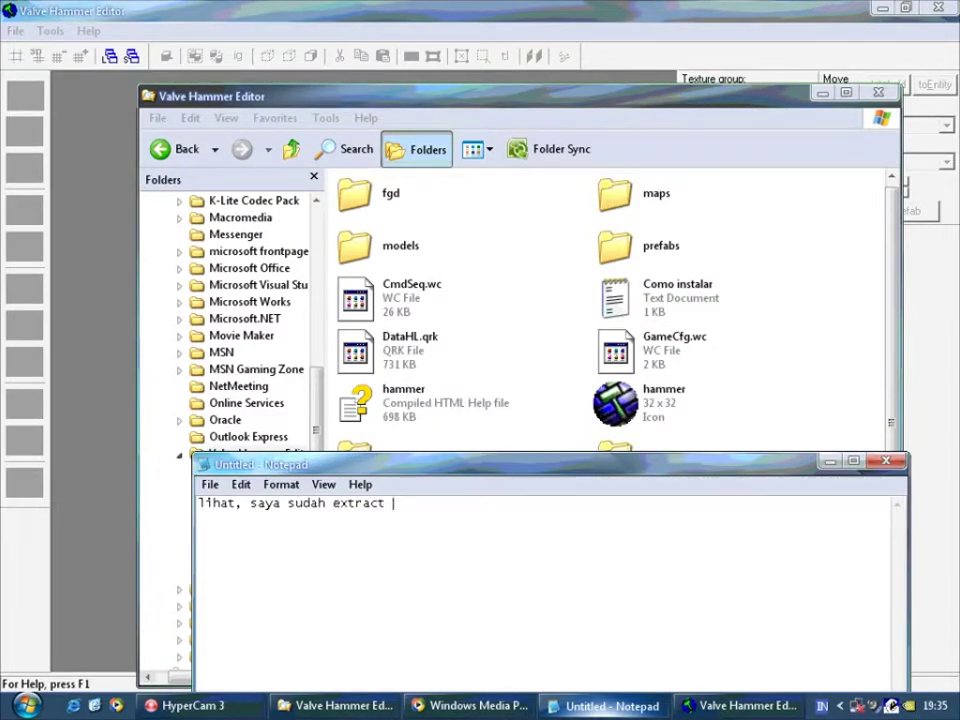
type("tools tersebut")
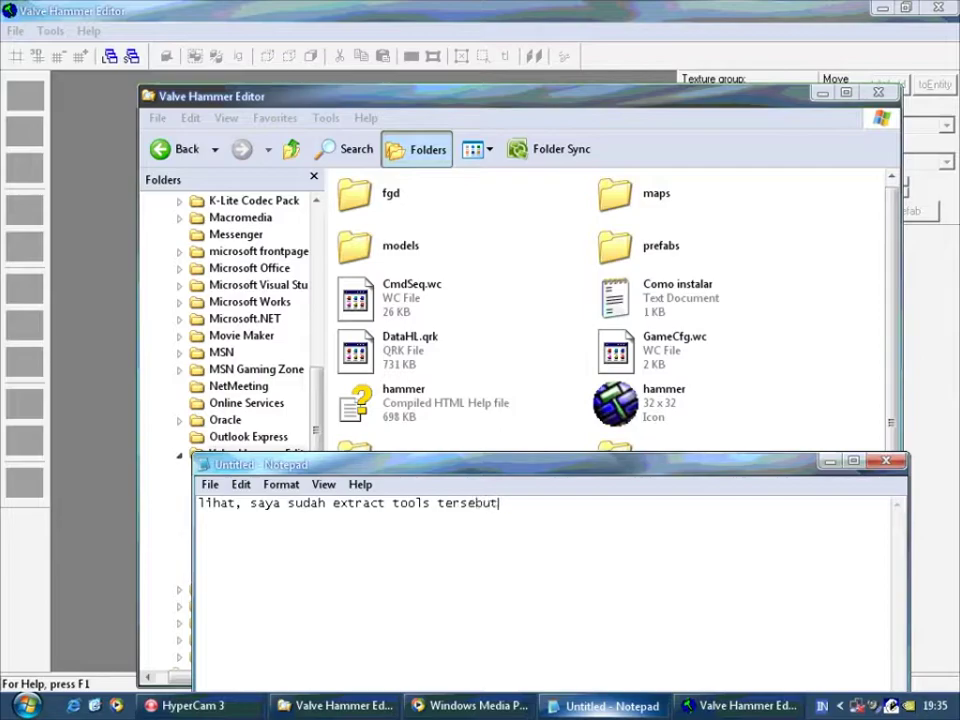
type(", untuk membuka tools, klik 2x hammer.exe,")
- Minimize the Notepad and folder windows and open the options of Valve Hammer Editor
left_click_drag(579, 468, 561, 668)
left_click_drag(738, 666, 739, 302)
left_click(808, 296)
left_click(825, 92)
left_click(15, 32)
mouse_move(59, 34)
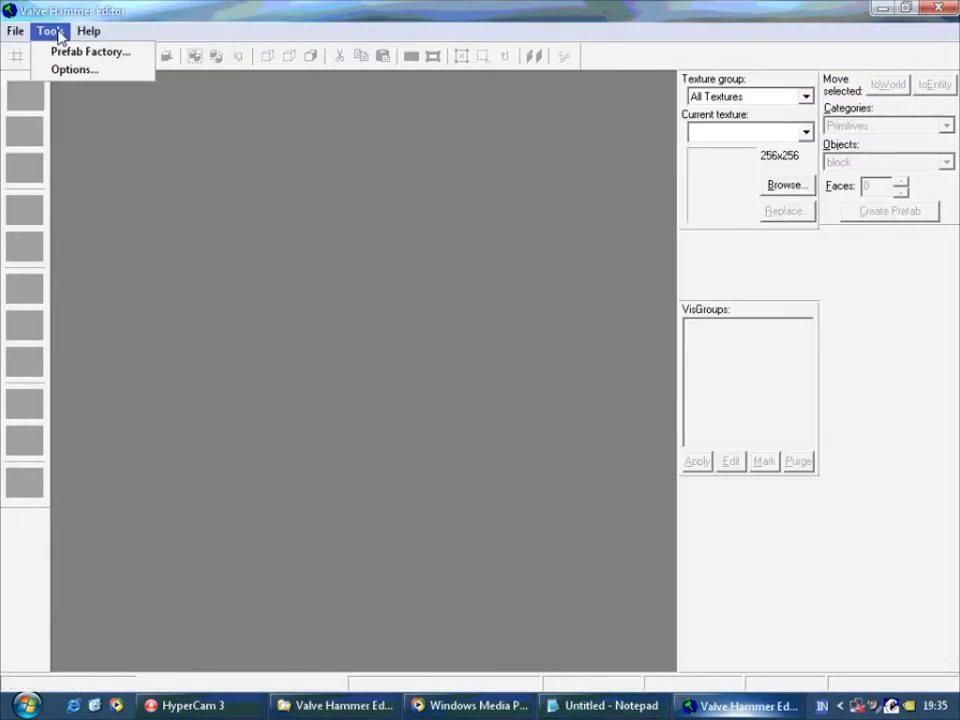
left_click(74, 69)
- Replace the Notepad text with "pertama, klik menu" and show the Game Configurations settings in Valve Hammer Editor's options
key("alt+Tab")
key("ctrl+a")
type("pertama, klik menu")
left_click(496, 198)
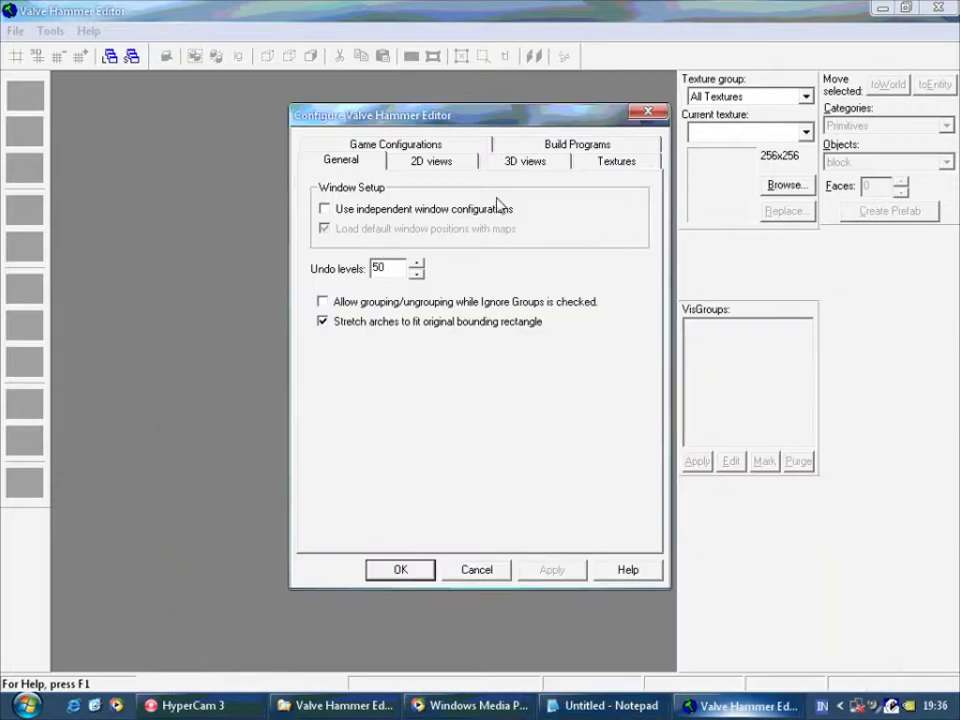
left_click(418, 147)
- Switch to Notepad and replace its text with "ke tab Game Configuration,"
left_click(612, 706)
key("ctrl+a")
type("ke tab Game Configur")
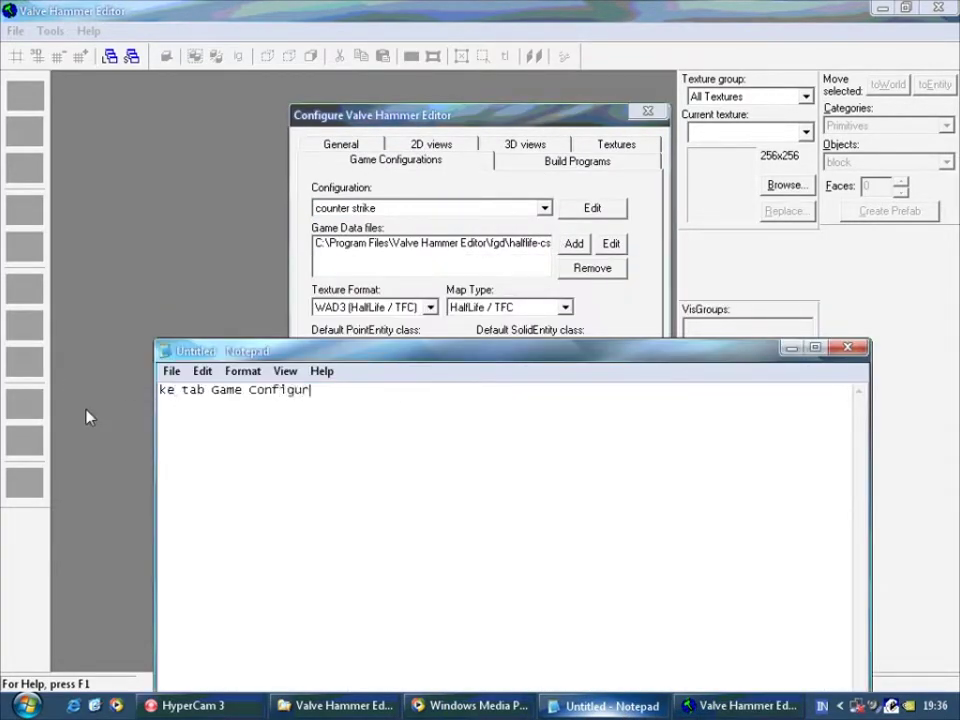
type("ation, jik")
key("BackSpace")
key("BackSpace")
key("BackSpace")
key("BackSpace")
- Continue the Notepad text with "untuk anda yang mau membuat map game CS, silahkan pilh file FGD, bisa diikutin langkah selanjutnya..."
left_click_drag(462, 352, 455, 398)
type("untuk")
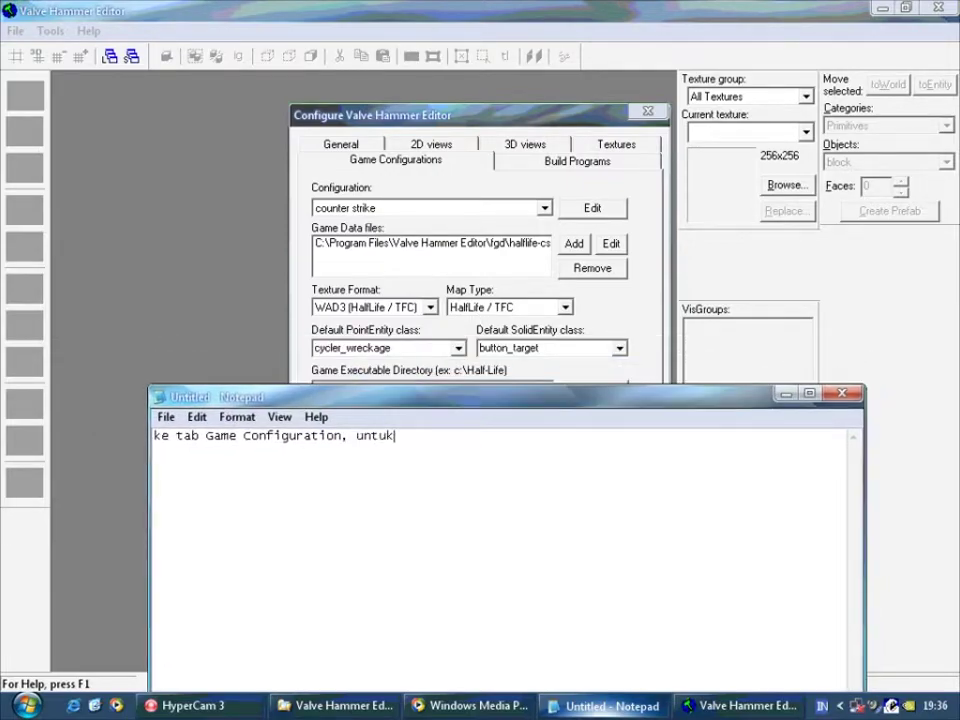
type(" anda yang mau membuat ")
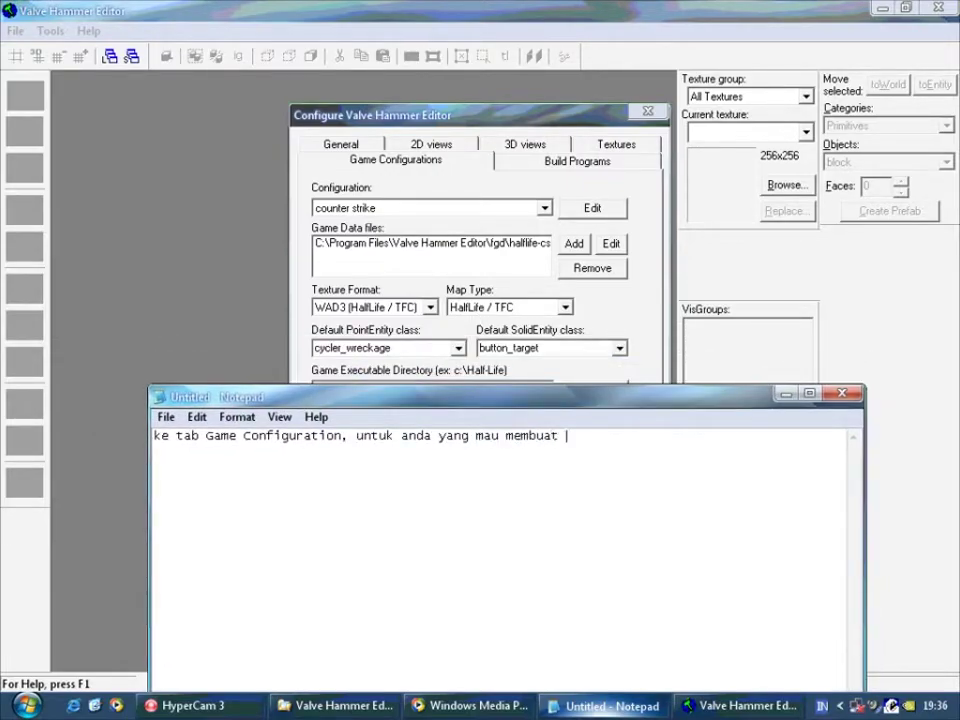
type("map game CS, silahkan")
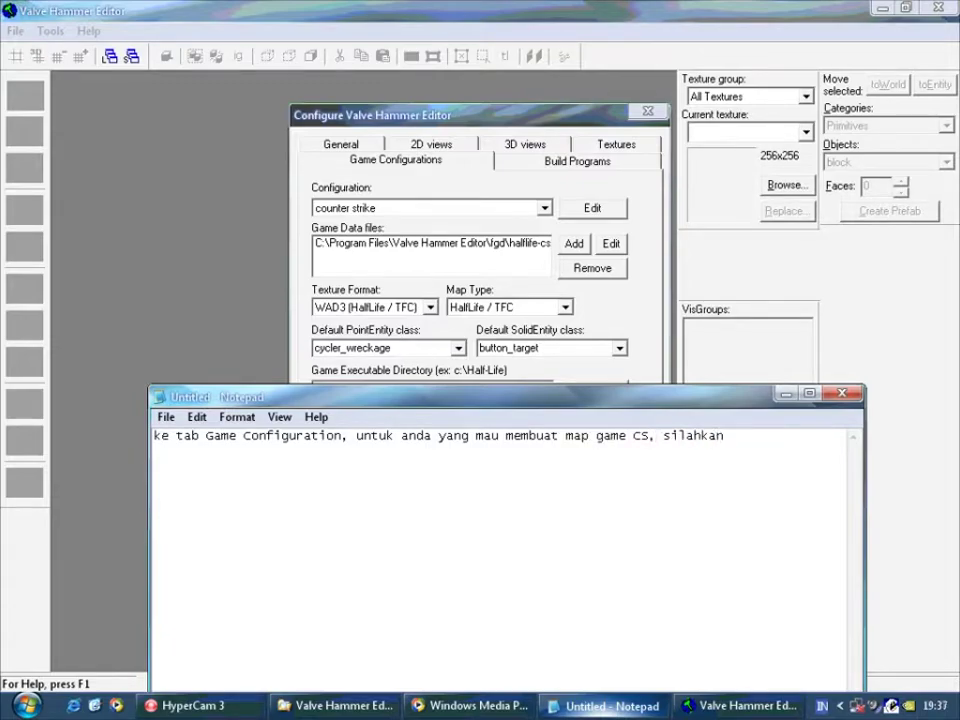
type(" pilh file FGD, bisa ")
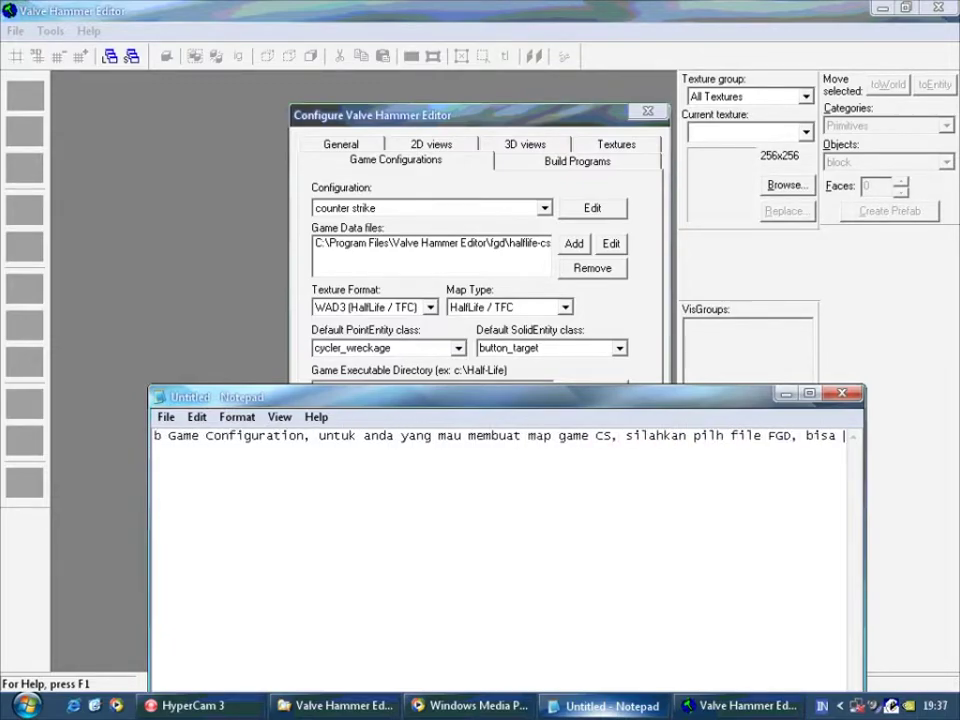
type("diikutin langkah selanjutnya...")
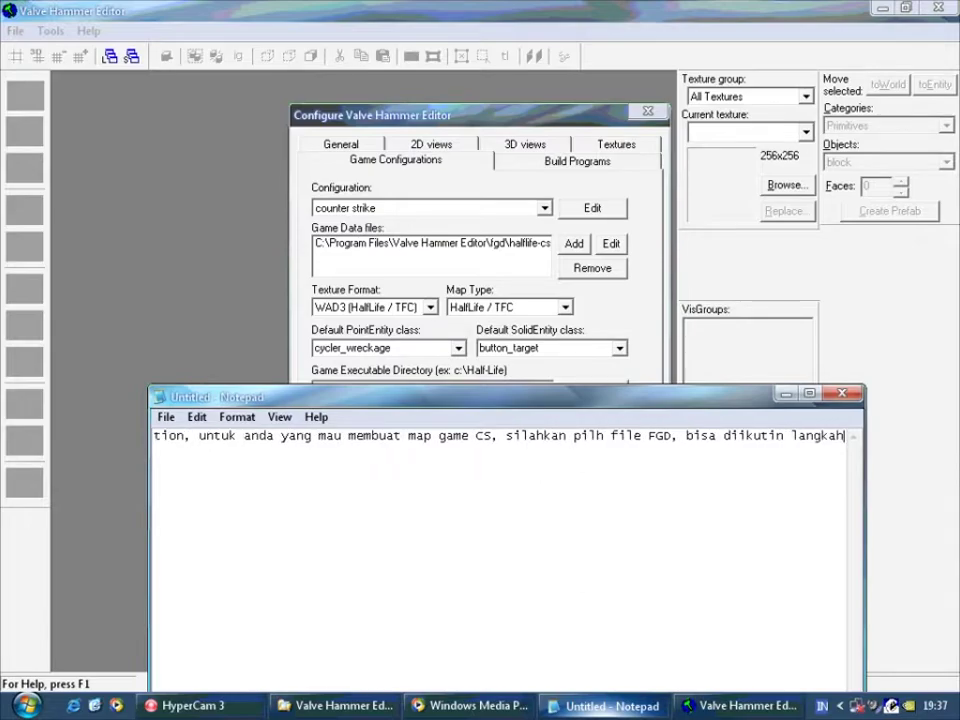
- Remove the game data file from the counter strike configuration and browse to the fgd folder to add a game data file
left_click(535, 244)
left_click(592, 268)
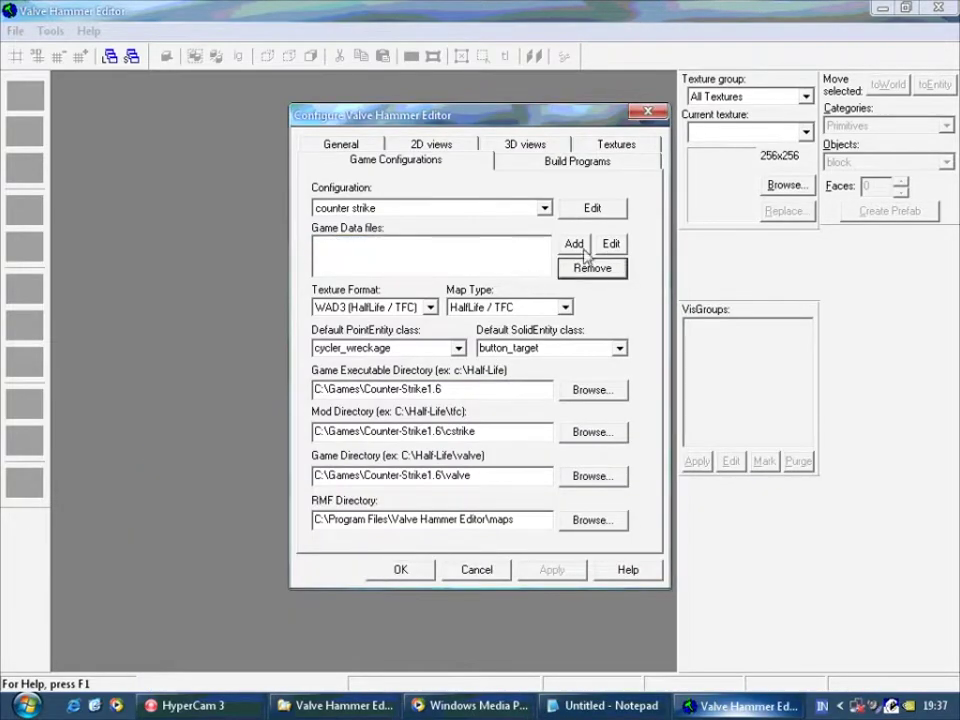
left_click(573, 244)
left_click(530, 261)
left_click(466, 355)
double_click(318, 287)
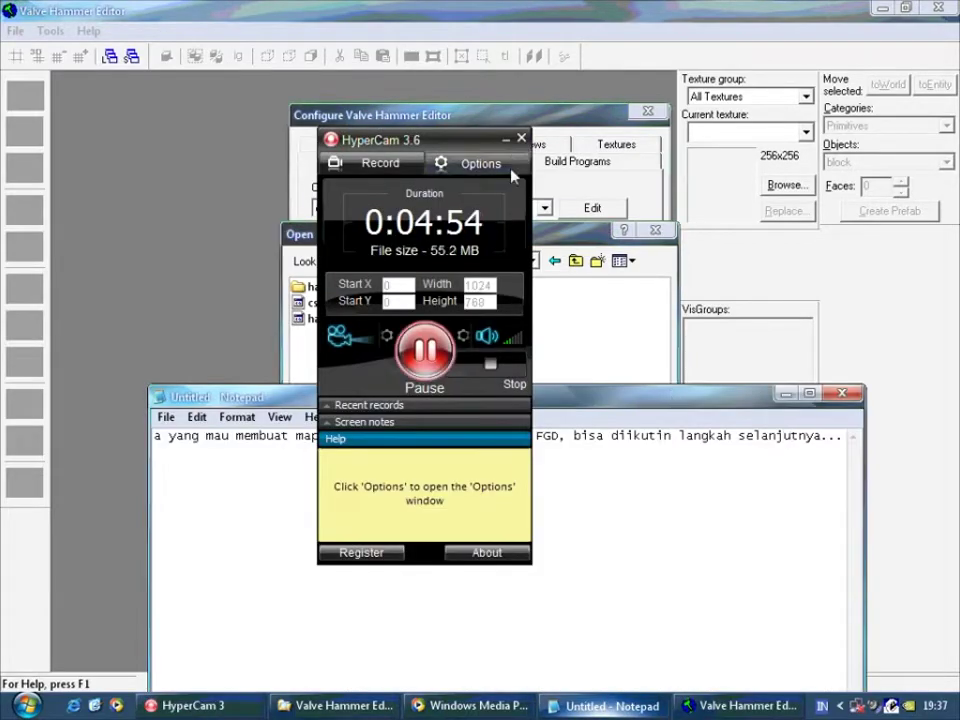
- Replace the Notepad text with "misalnya saya mau membuat map game CS, pilih file"
left_click(506, 140)
left_click_drag(844, 443, 28, 440)
type("misalnya saya mau mem")
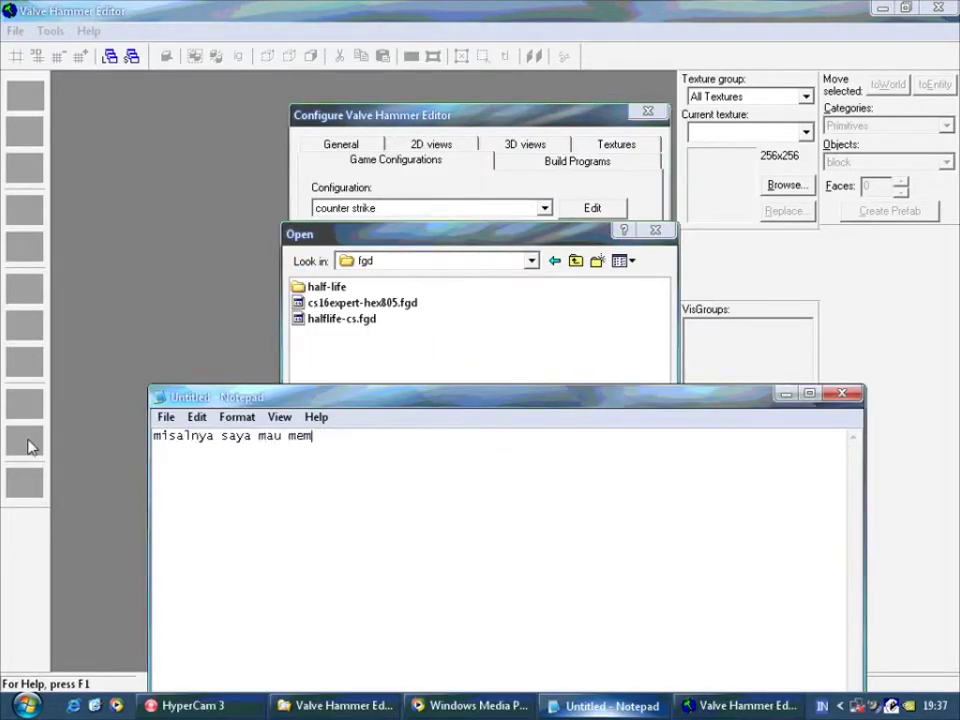
type("buat map game CS, pilih file")
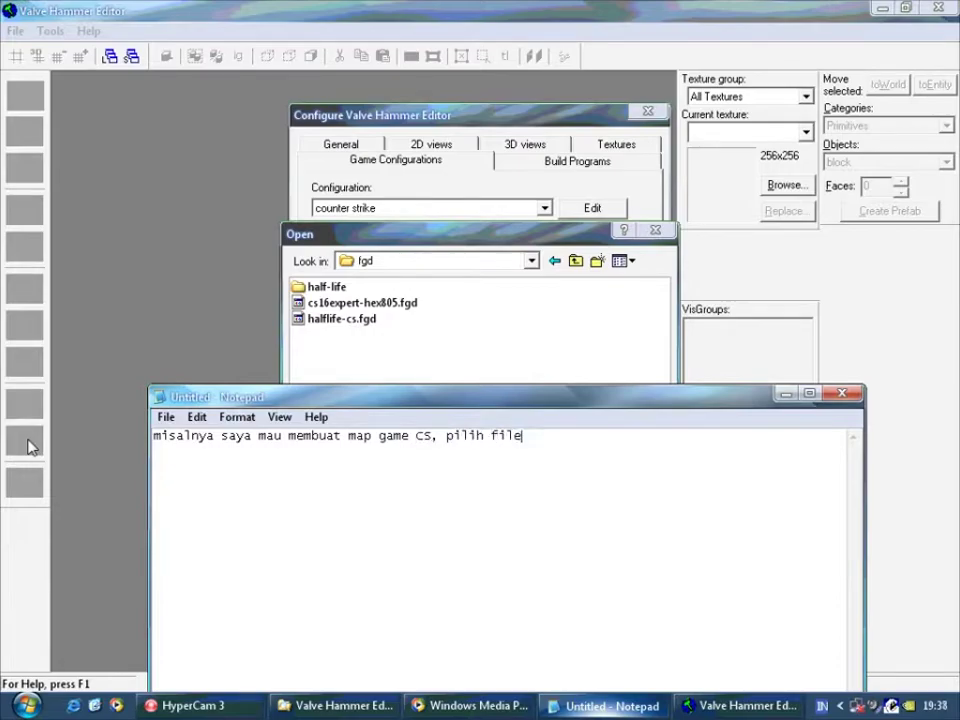
- Continue the Notepad text with "halflife-cs.fgd, untuk yang belum punya, silahkan cari/download di forum-forum pembuatan map game."
type(" halflife-cs.fgd, untuk yang belum pu")
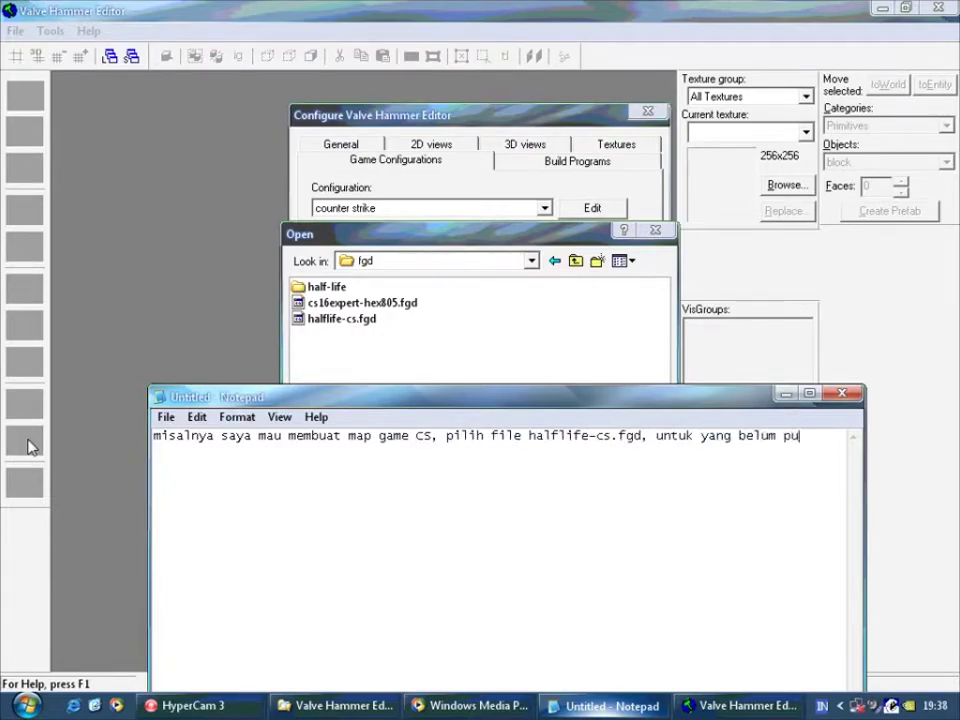
type("nya, silahkan cari/download")
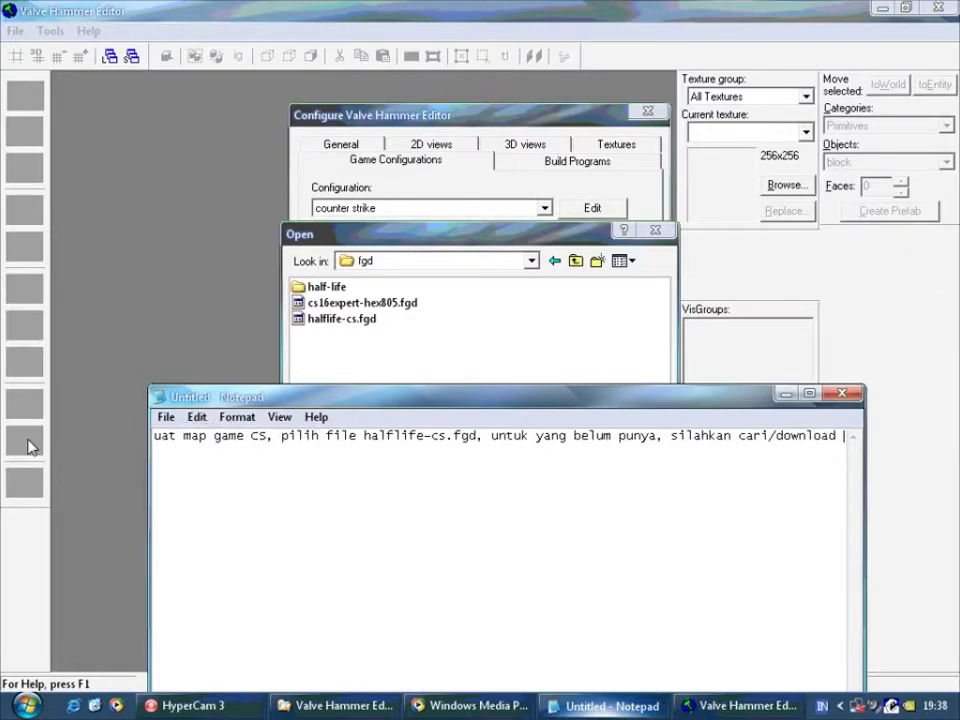
type(" di forum-forum pemb")
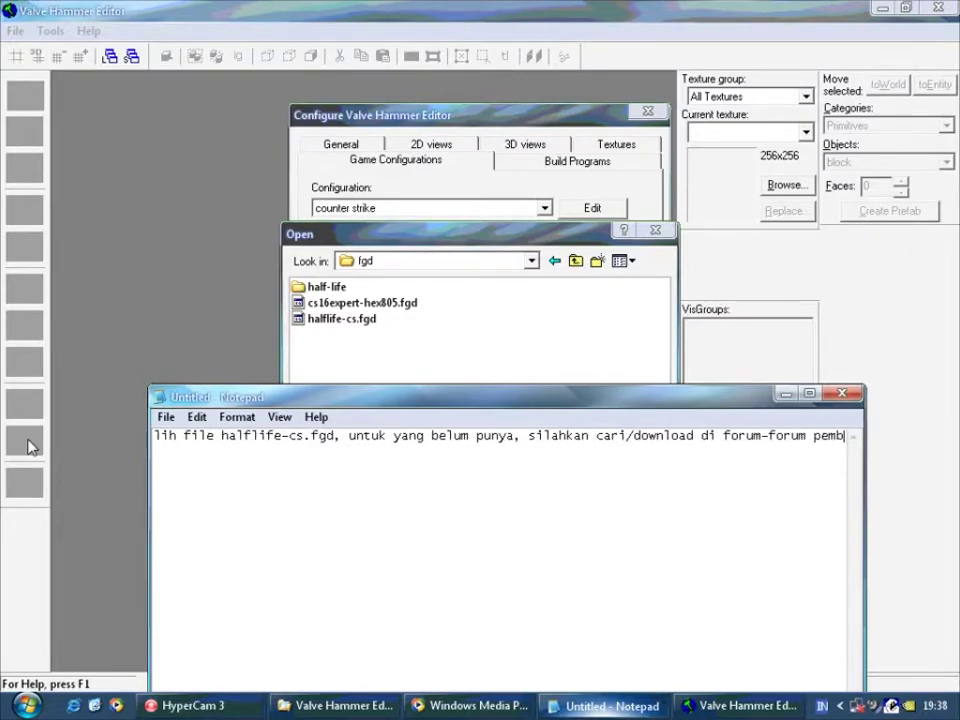
type("uatan map game.")
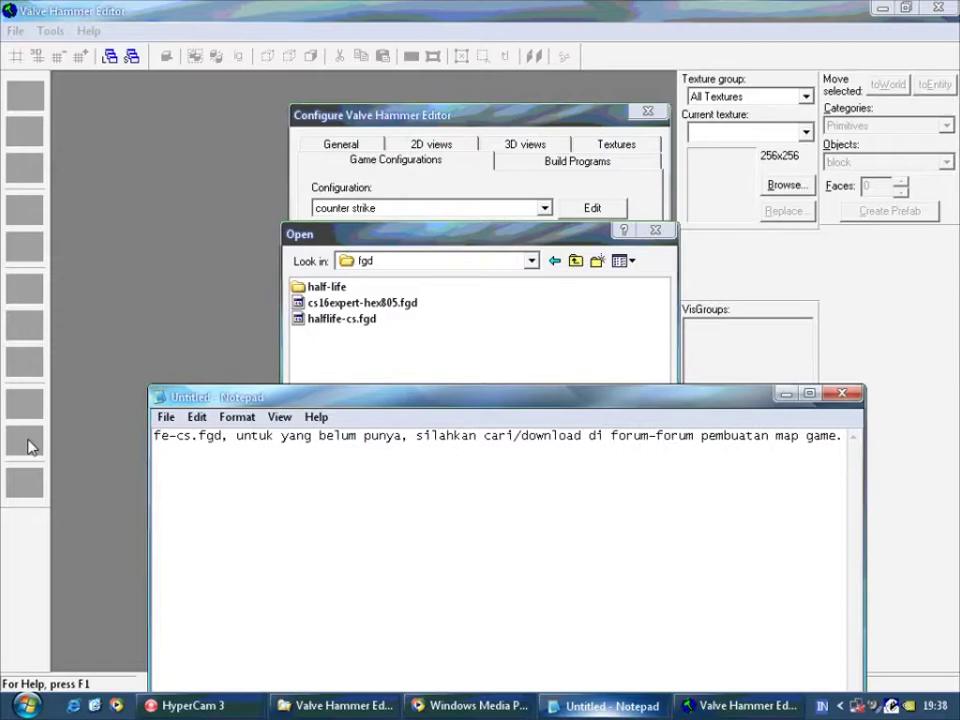
- Add halflife-cs.fgd from the fgd folder as the game data file, with HalfLife / TFC as the map type
left_click(330, 333)
double_click(342, 320)
left_click(430, 308)
left_click(547, 310)
left_click(547, 312)
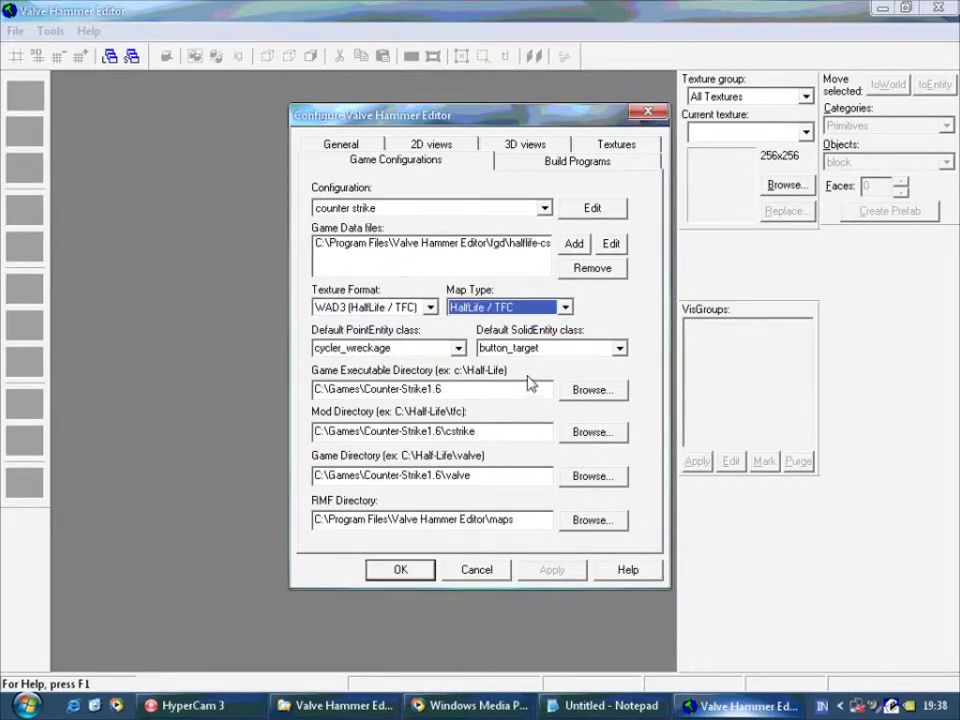
- Move the Notepad window below the configuration settings and replace its text with "sekarang kita akan mengatur direktori untuk mengatur lokasi game database.."
left_click(607, 706)
left_click(506, 141)
left_click_drag(554, 398, 554, 416)
left_click_drag(843, 455, 3, 421)
key("BackSpace")
left_click_drag(322, 424, 301, 616)
type("sekara")
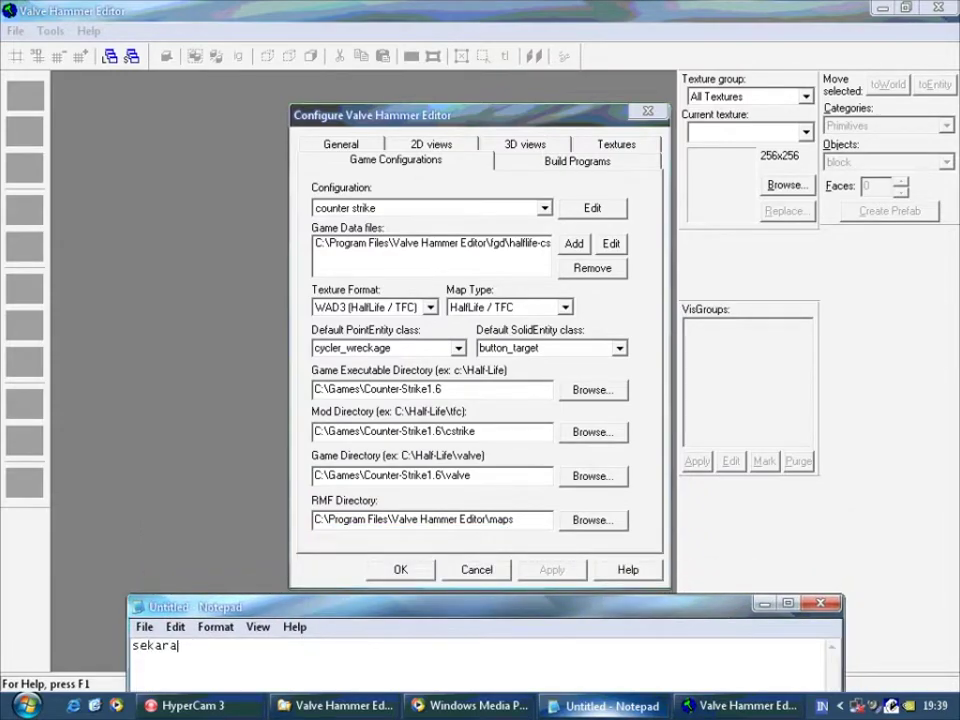
type("ng kita akan mengatr direktori untuk")
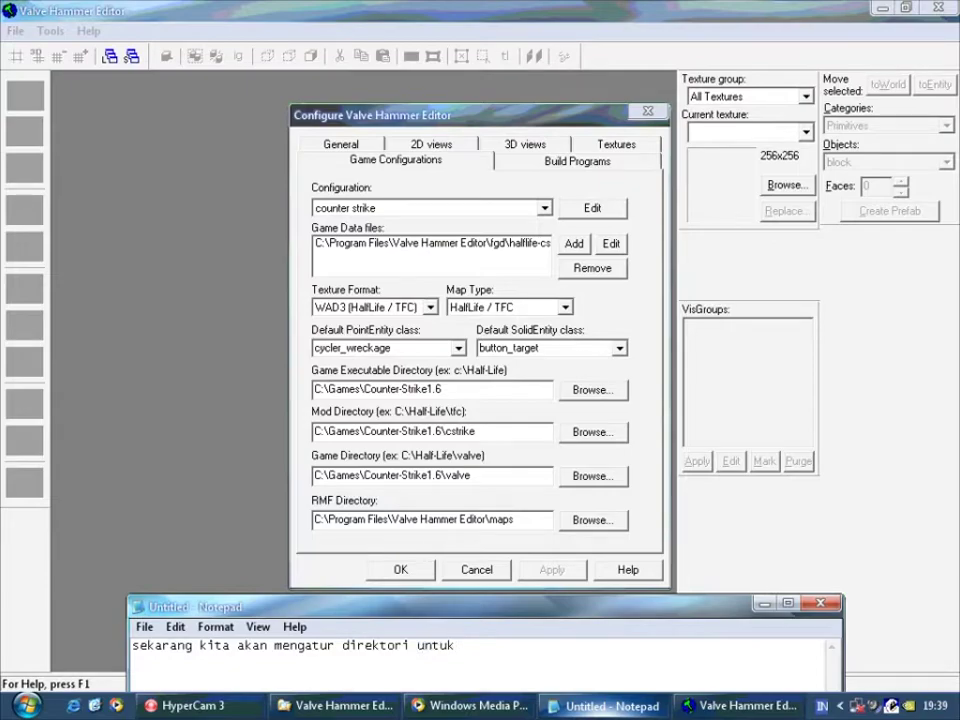
type(" mengatur lokasi ")
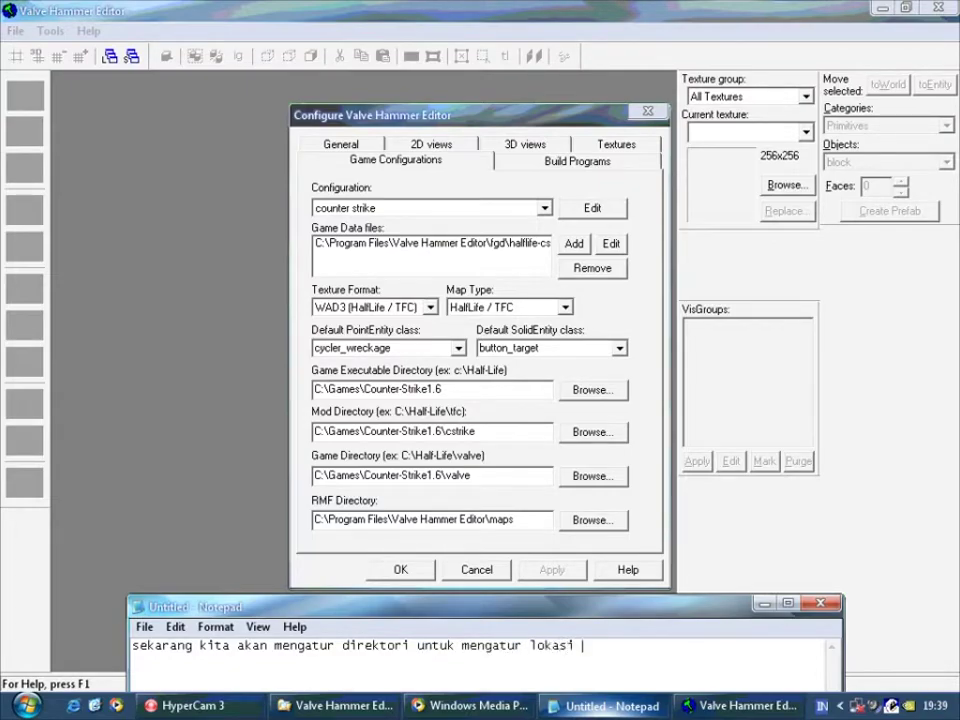
type("game database..")
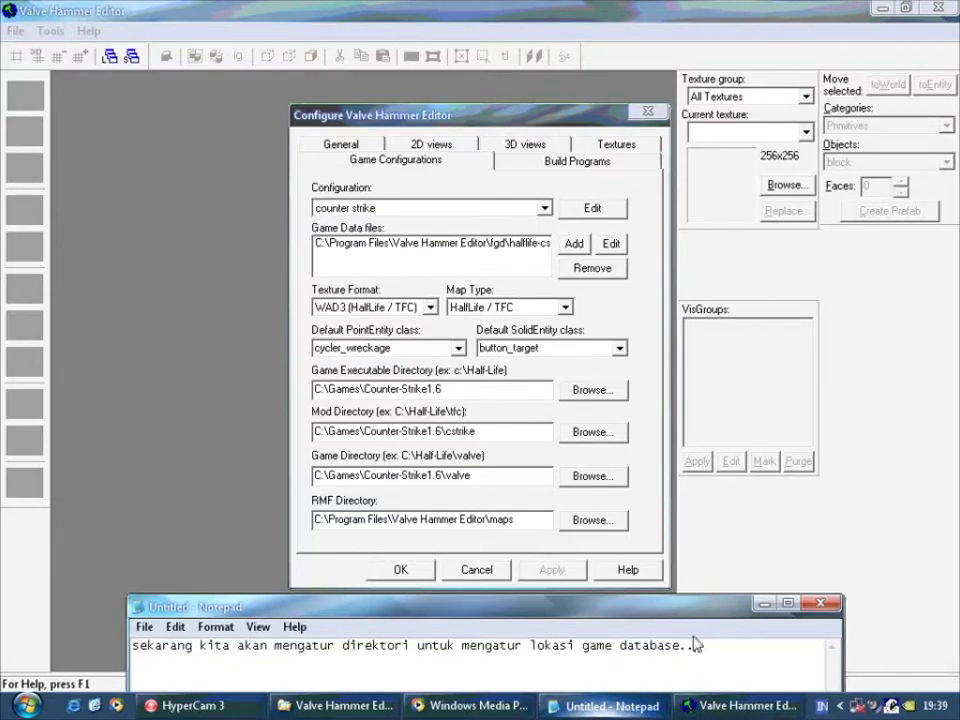
- Continue the Notepad text with "misalkan textboxnya kosong silahkan, pilih browse dan ikuti langkah tersebut"
type(" misalkan textb")
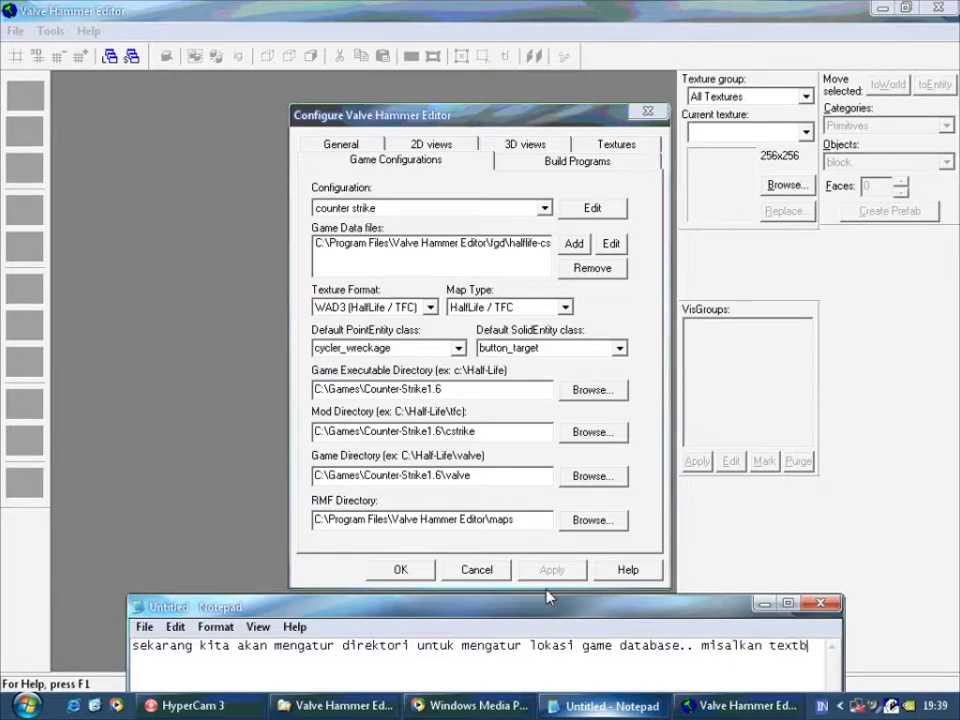
type("oxnya kosong silahkan, ")
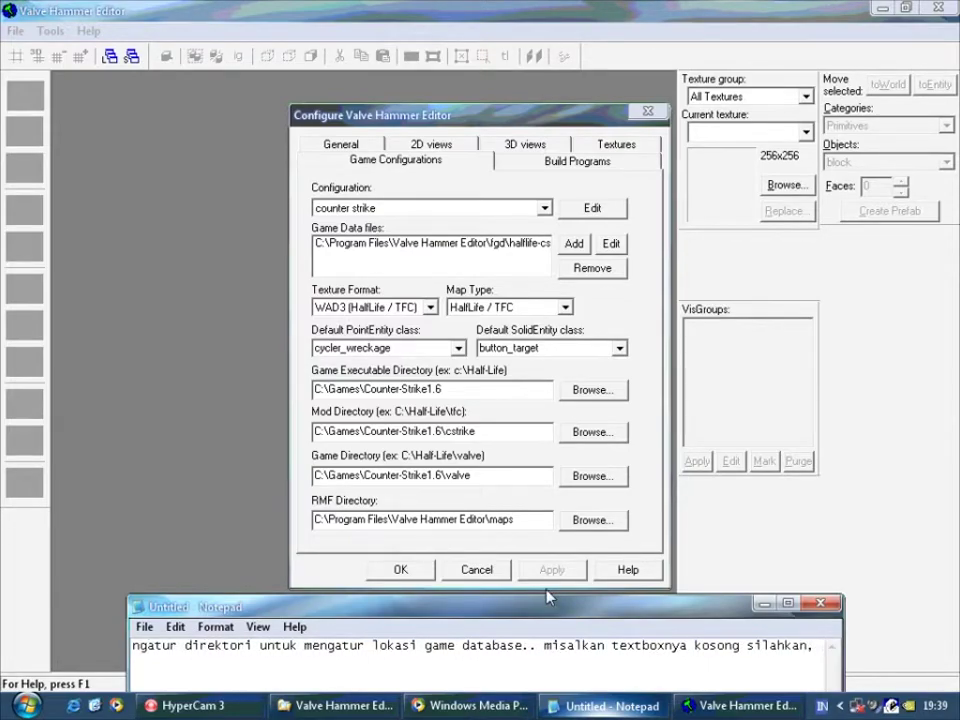
type("pilih browse dan ikuti langkah tersebu")
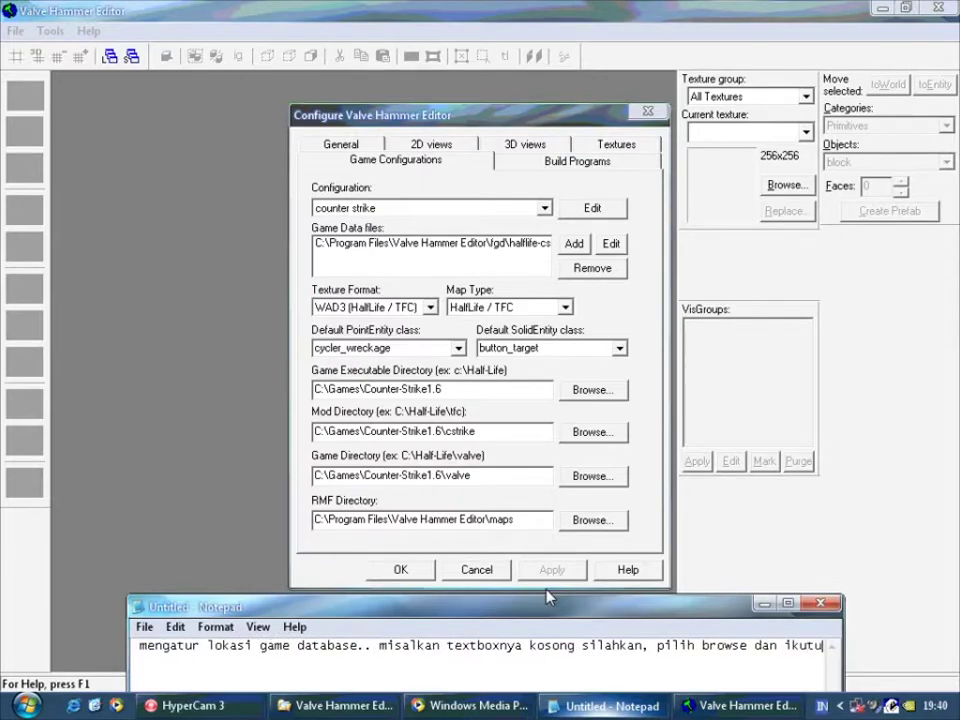
type("t")
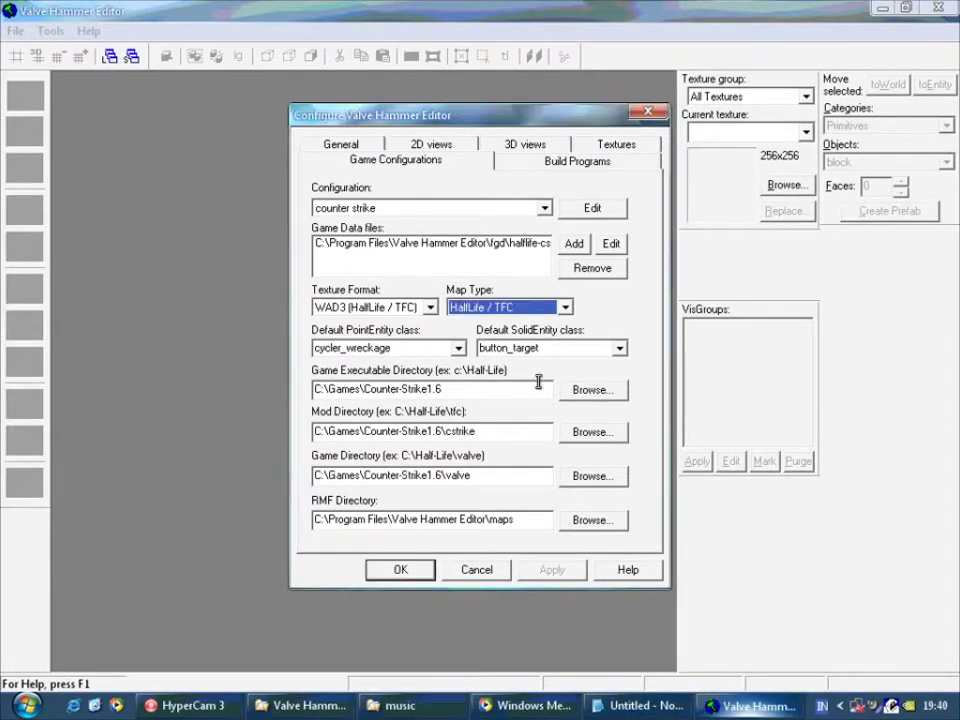
- Clear the Game Executable Directory and replace the Notepad text with "bagi yang bingung tempat lokasinya, ada contoh ex: seperti (ex: c:\half-life)"
left_click_drag(536, 388, 314, 390)
key("BackSpace")
left_click(640, 705)
key("ctrl+a")
key("Delete")
type("bagi yang bingung temp")
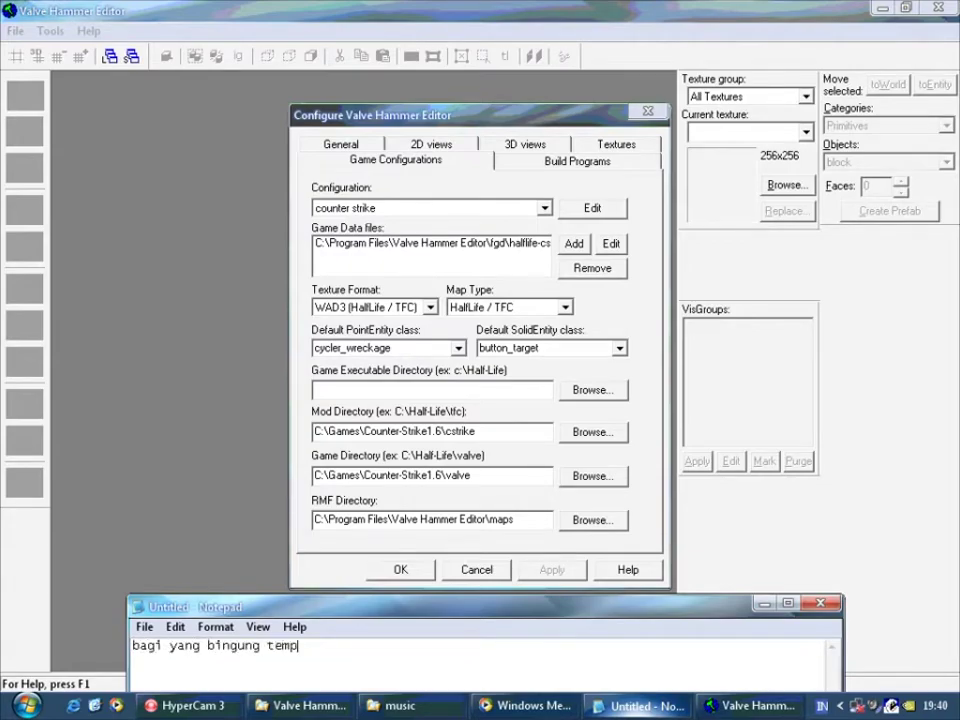
type("at lokasinya, ada contoh ex: seperti (e")
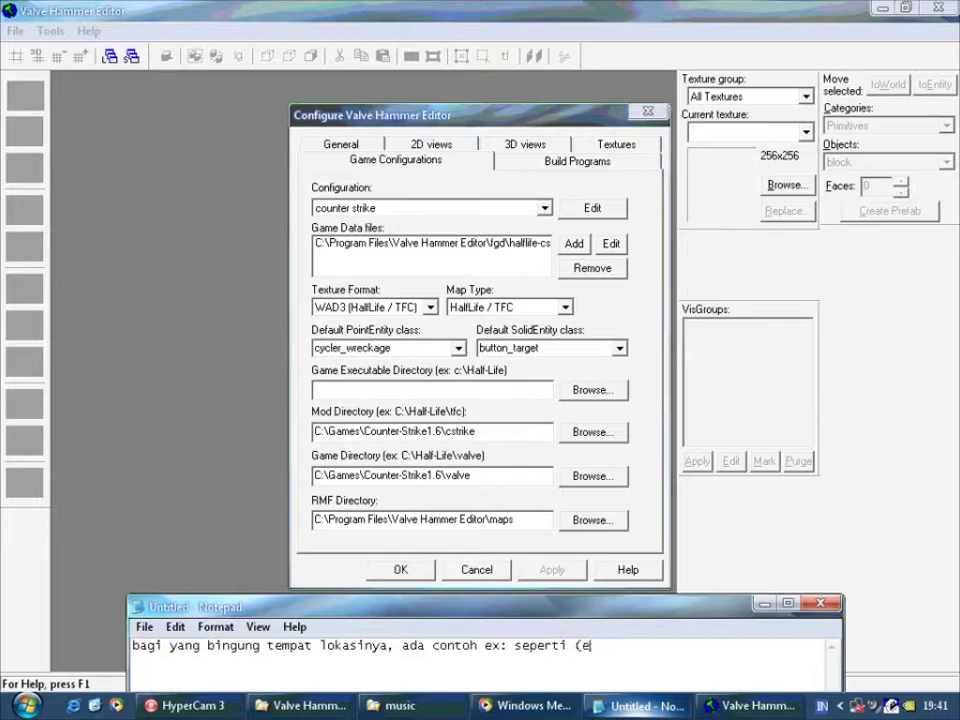
type("x: c:\\half-life")
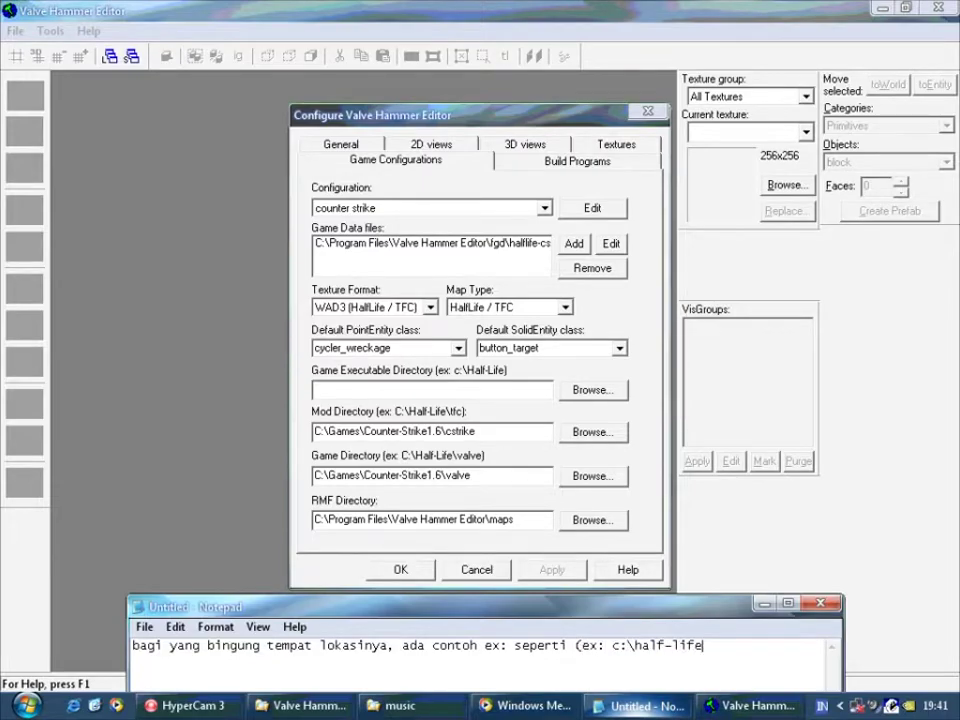
- Set the Game Executable Directory to C:\Games\Counter-Strike1.6 by browsing to that folder
left_click(602, 395)
left_click(391, 311)
left_click(407, 355)
left_click(447, 373)
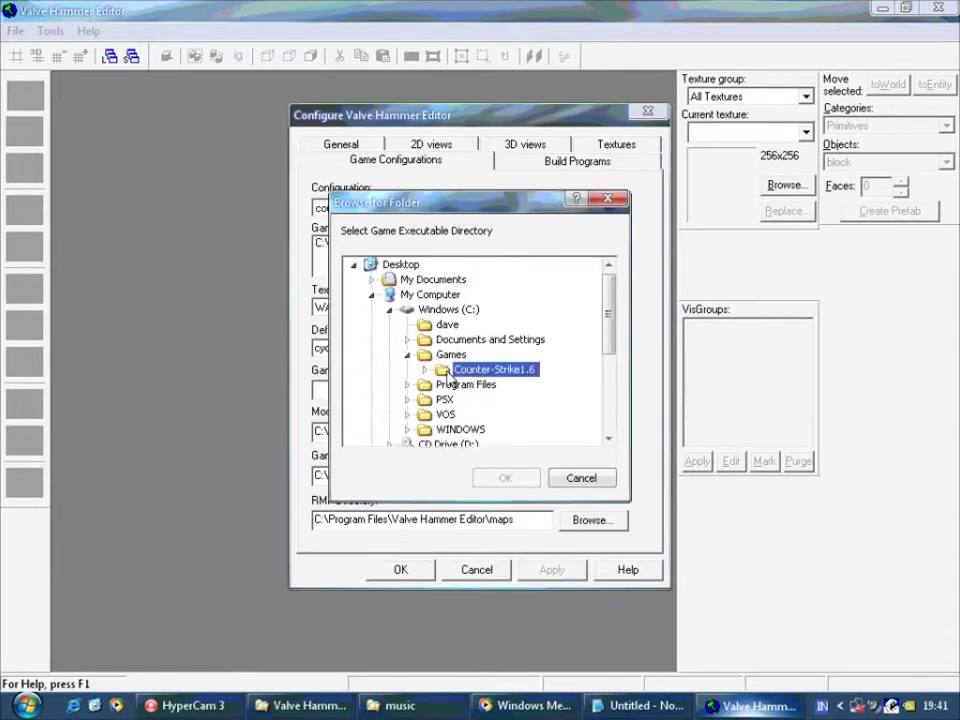
left_click(504, 478)
- Switch to Notepad and replace its text with "untuk direktori (ex: c:\half-life\tfc) itu adalah"
left_click(190, 706)
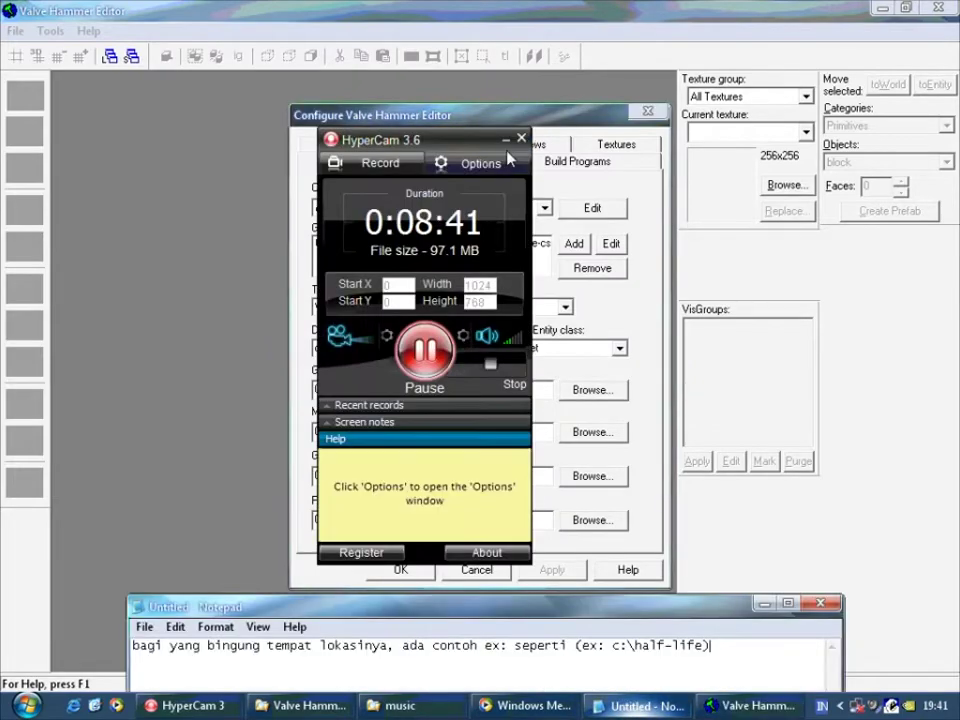
left_click(505, 141)
key("ctrl+a")
type("untuk direktori ")
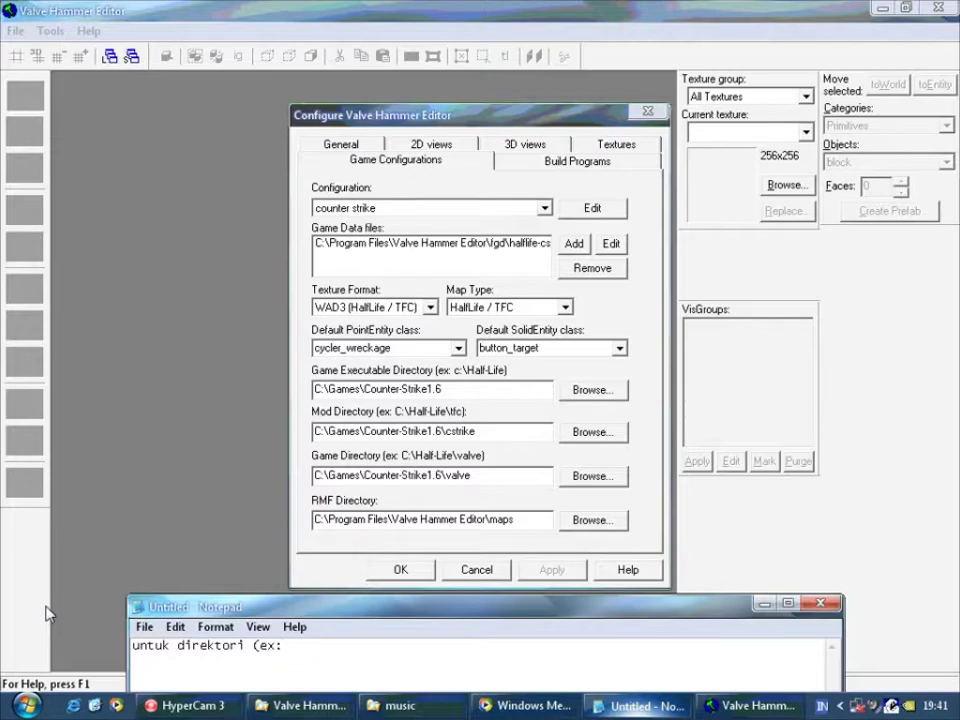
type("(ex: c:\\half-life\\tfc) itu adalah m")
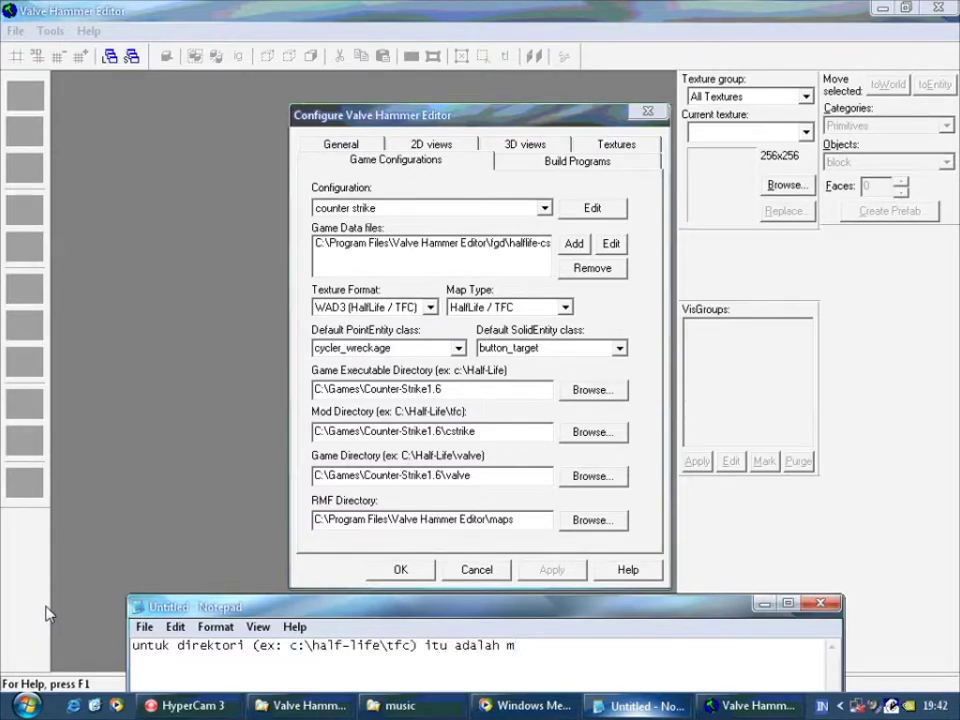
- Continue the Notepad text with "mod game yang kita untuk bisa bermain di game tersebut, misalnya game CS, direktorinya "cstrike""
type("od game yang kita i")
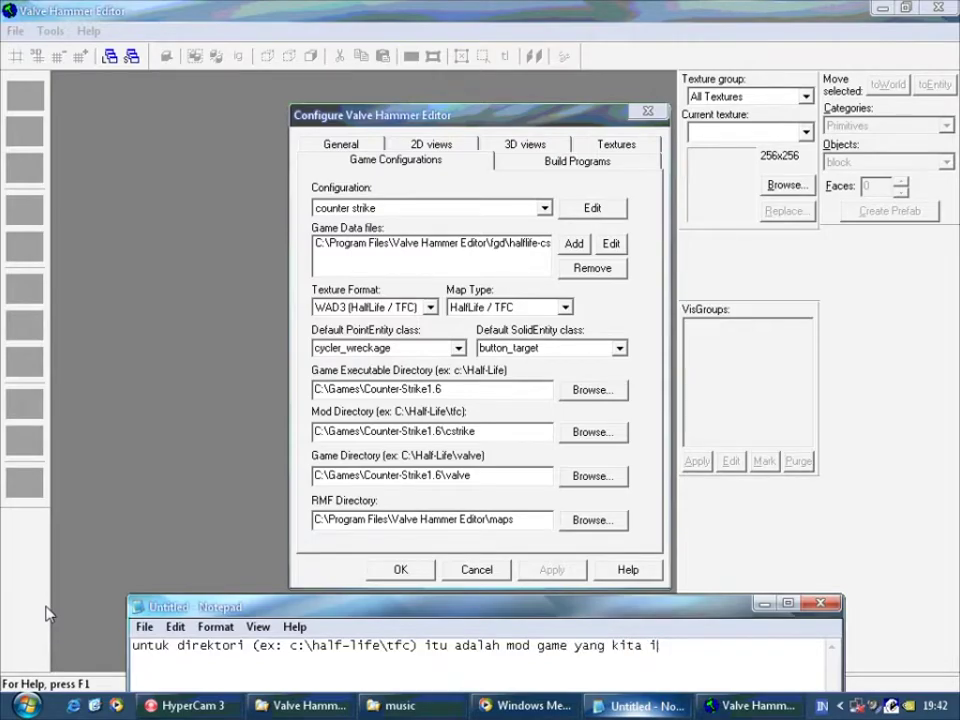
type("nntuk bisa bermain di game tersebut, m")
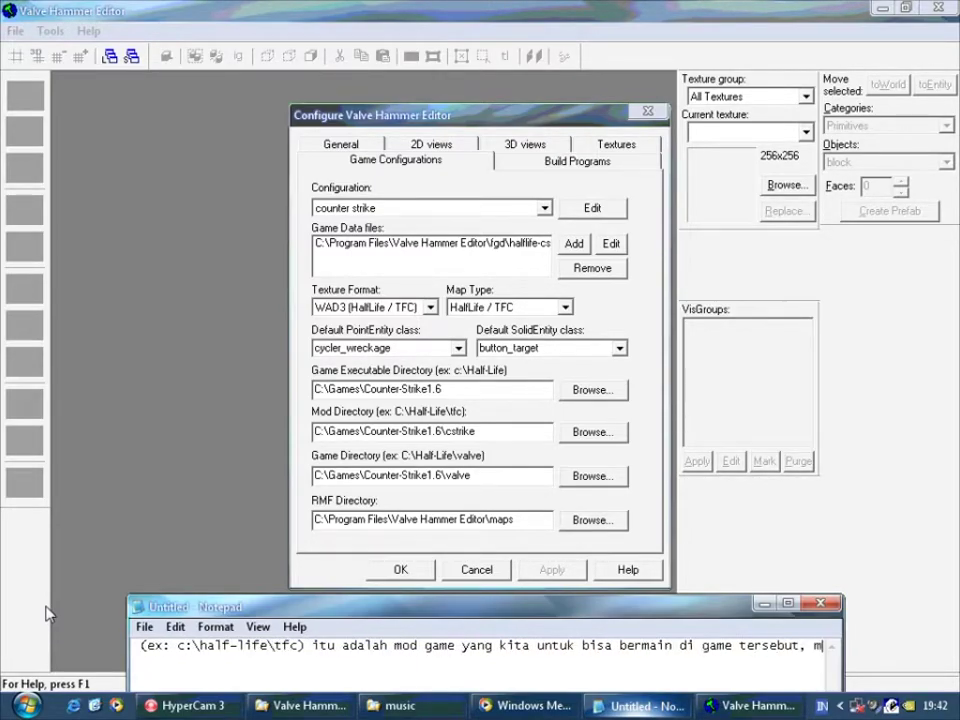
type("isalnya game CS, direktorinya \"cstrike\"")
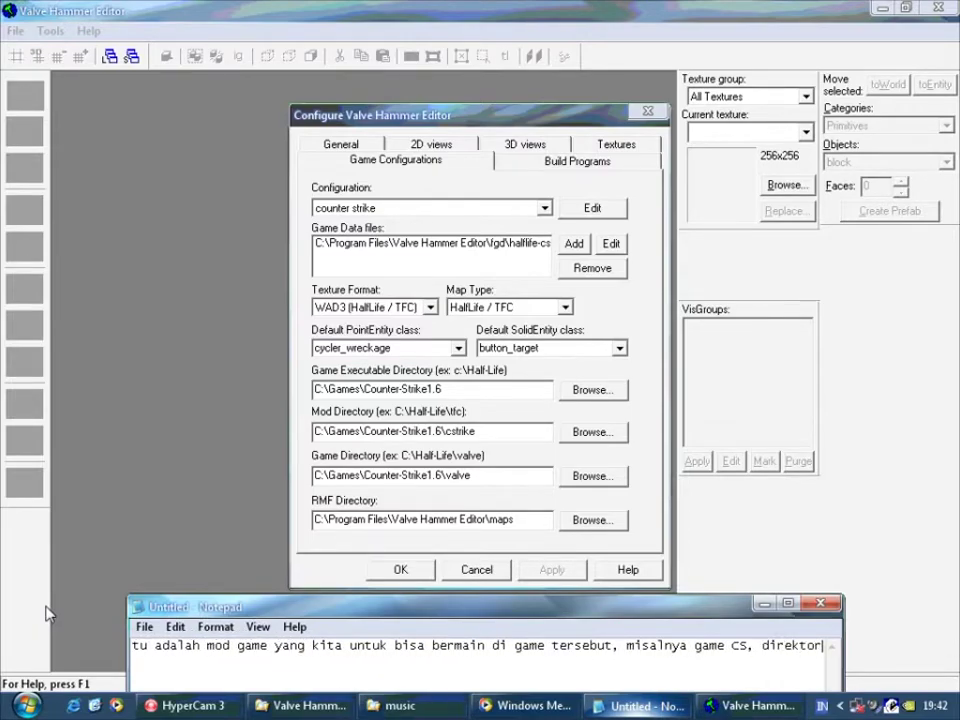
- Set the Mod Directory to C:\Games\Counter-Strike1.6\cstrike by browsing to that folder
left_click(581, 434)
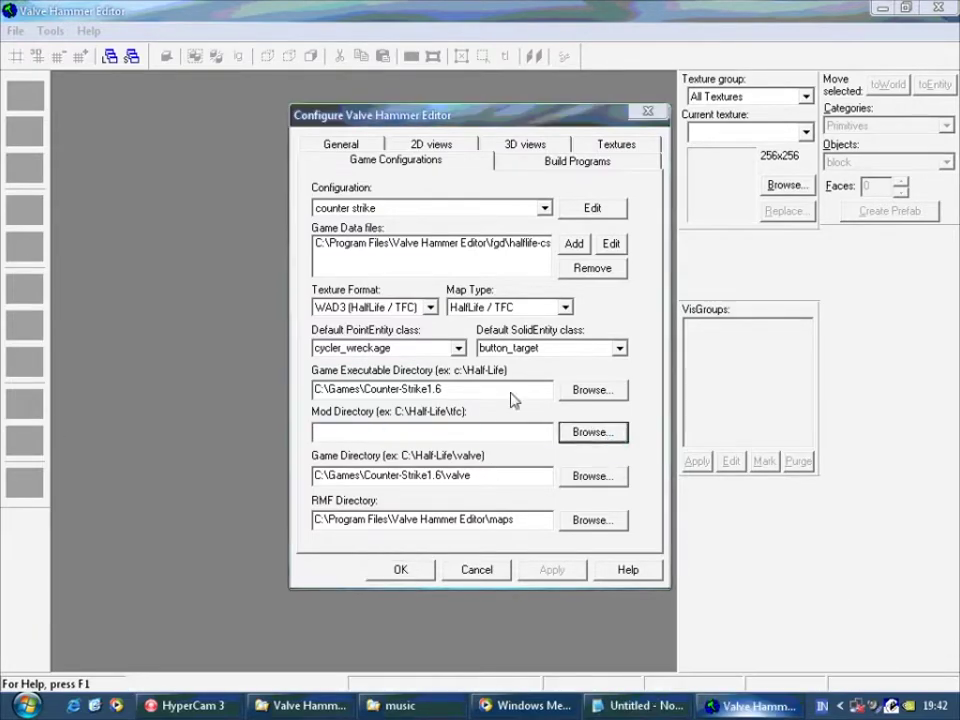
left_click(390, 309)
scroll(416, 378, "down", 3)
scroll(420, 300, "up", 2)
left_click(407, 340)
double_click(445, 356)
left_click(470, 369)
left_click(481, 477)
- Replace the Notepad text with "untuk direktori (ex: C:\half-life\valve ) yaitu game pertama yang harus kita setting, misalnya kita membuat game baru dengan settingan dari game"
left_click(645, 705)
key("ctrl+a")
type("un")
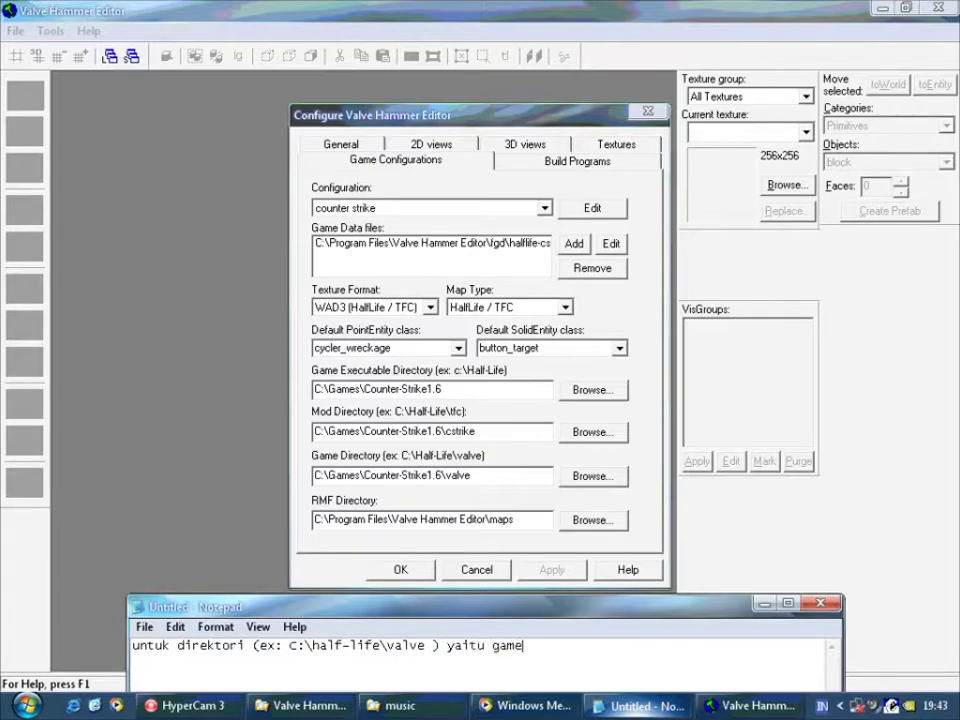
type("yang harus")
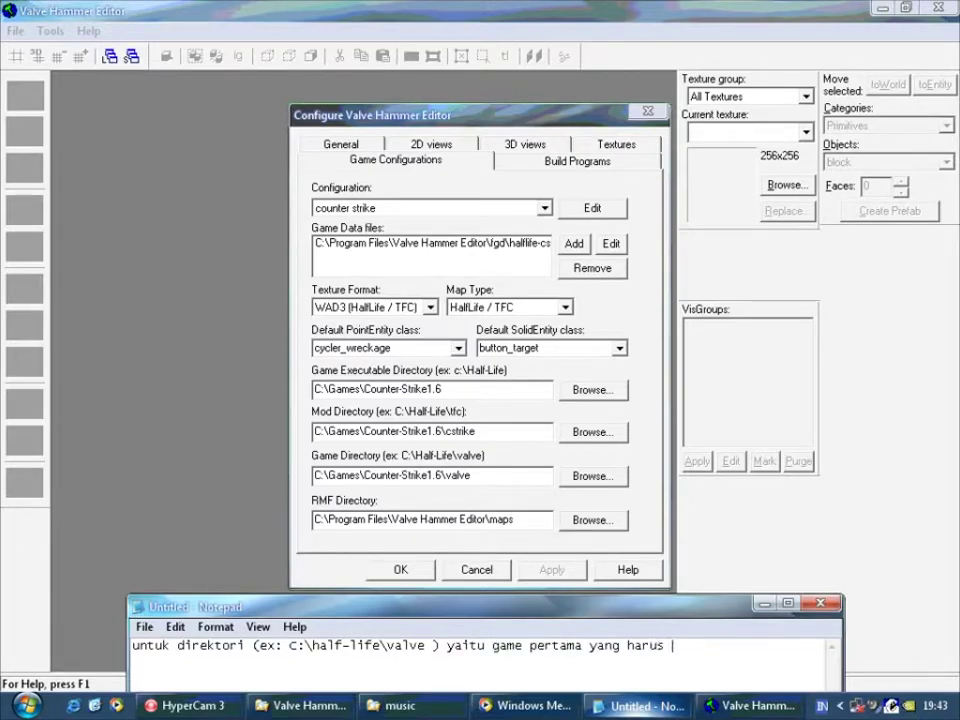
type(" kita setting, misalnya kita membuat game baru dengan settin")
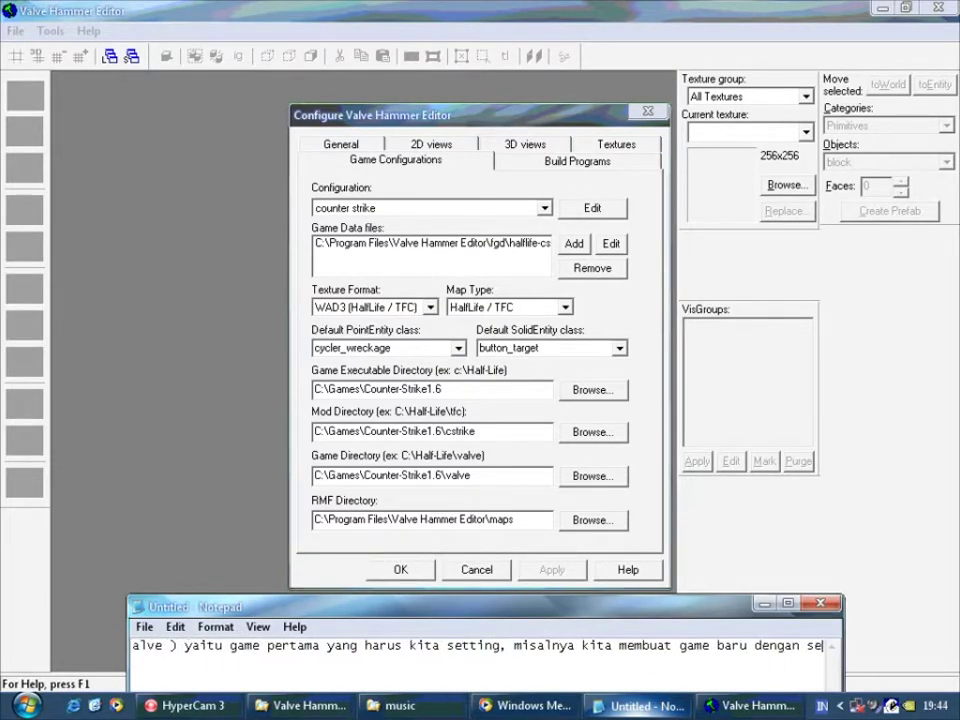
type("ttingan dari game")
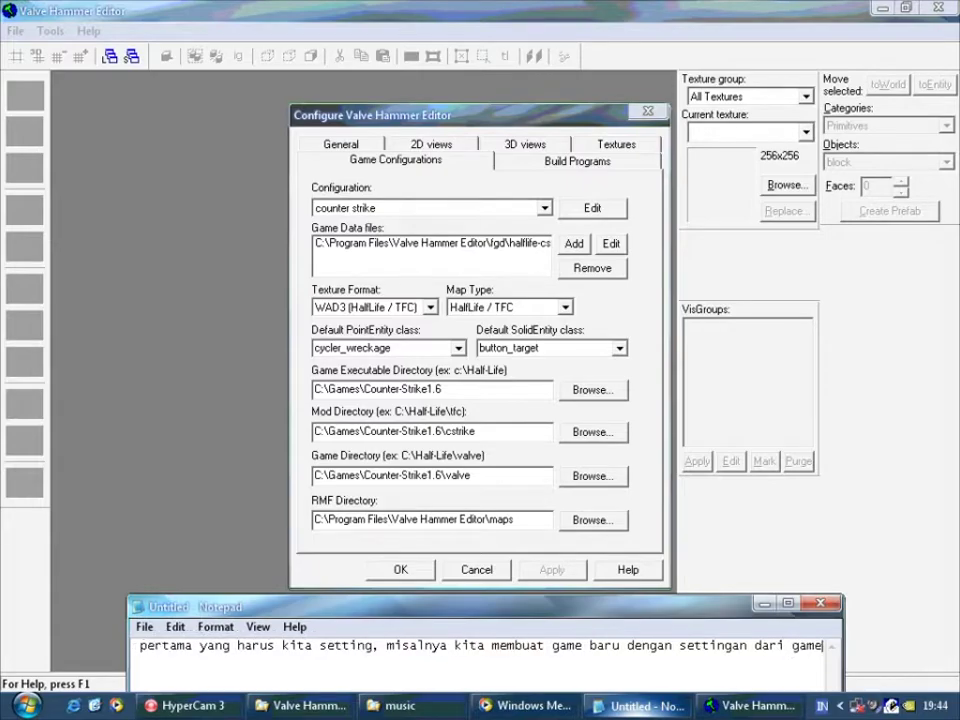
- Continue the Notepad text with "pertama Half-life, tanpa game Half-Life, kalian tidak bisa untuk membuat mod game baru."
type(" pertama Half-life, tanpa game Ha")
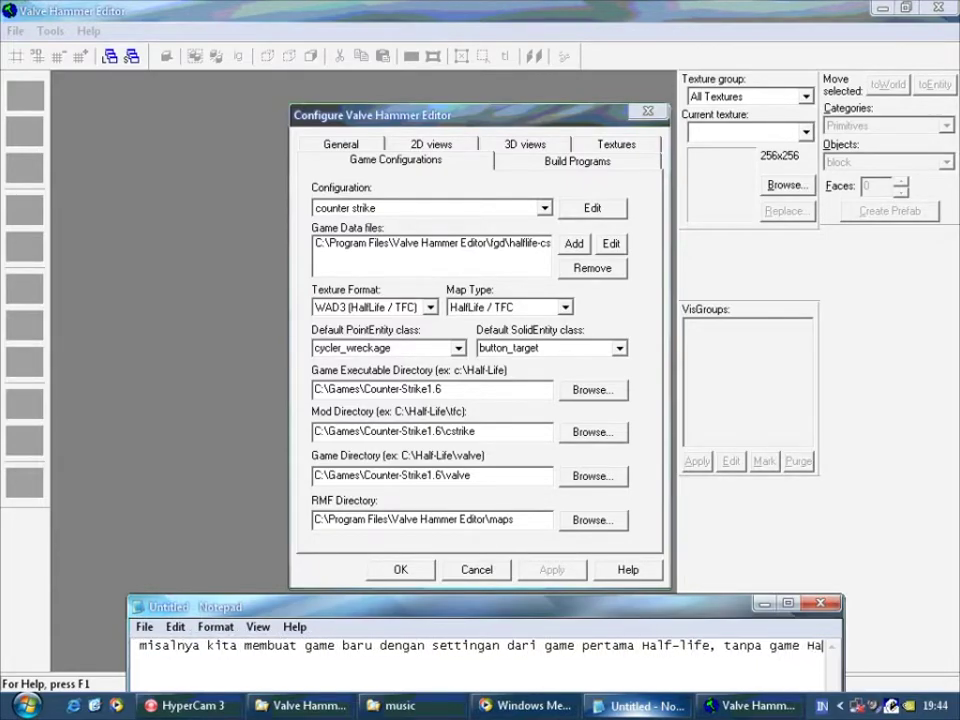
type("lf-Life, kalian tidak bisa")
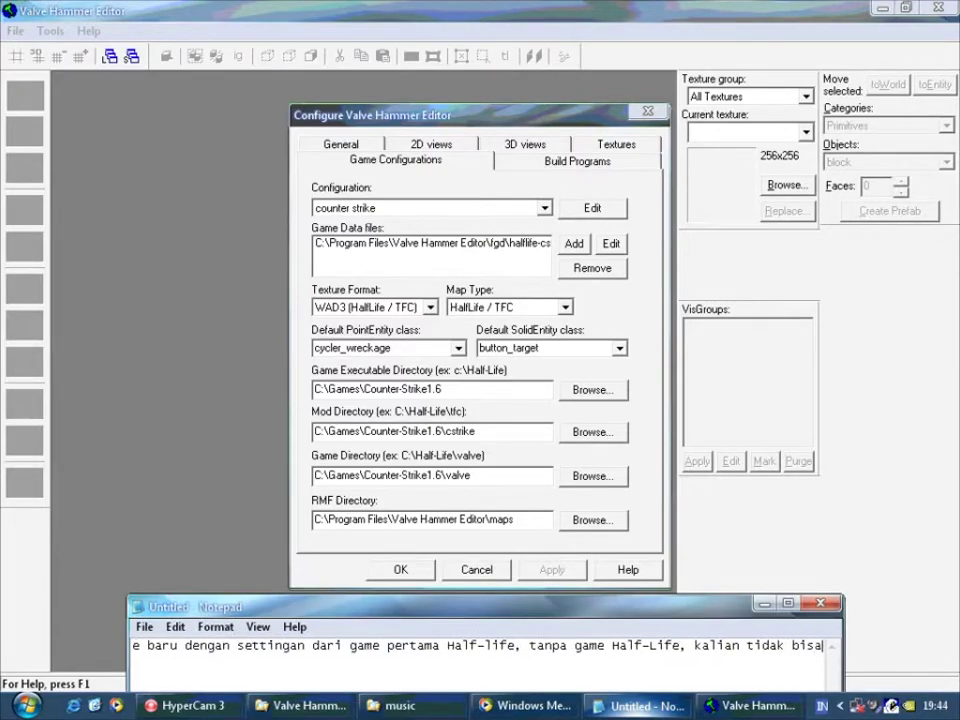
type(" untuk membuat mod game baru.")
- Replace the Notepad text with an RMF directory note beginning "RMF direktori digunakan untuk menentukan lokasi yang anda save." and ending "saja :)"
key("ctrl+a")
key("BackSpace")
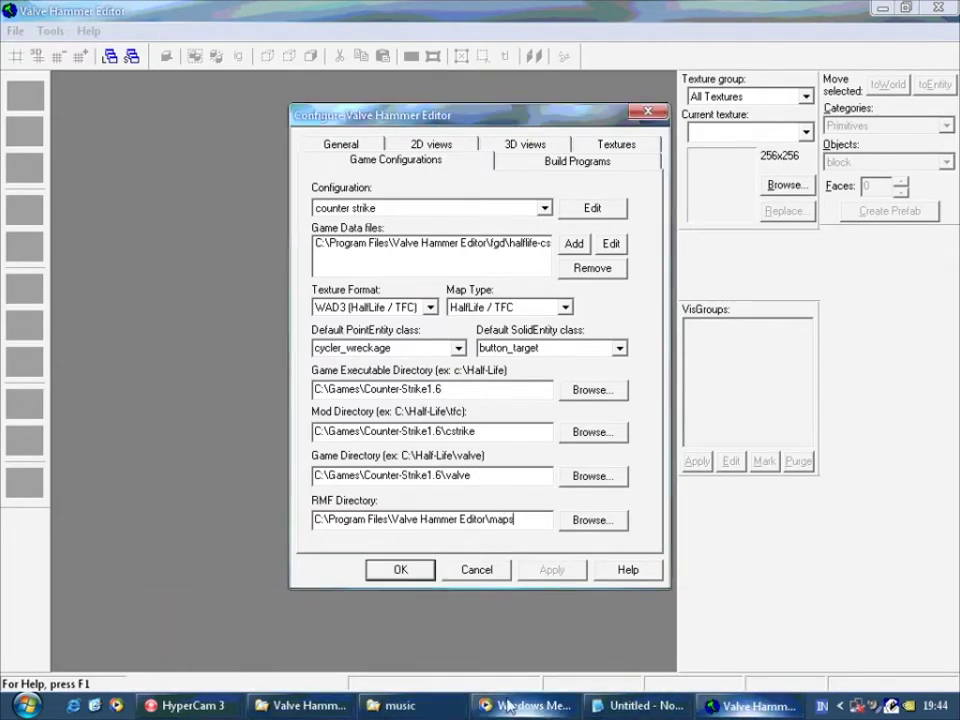
type("RMF direktori ")
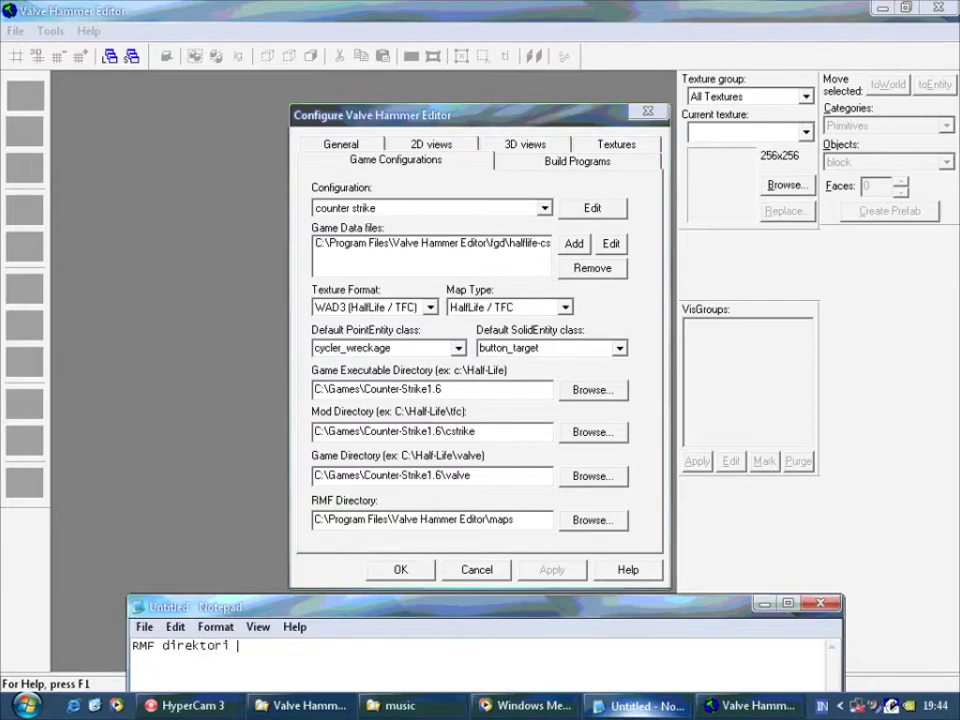
type("digunakan untuk menentukan lokasi")
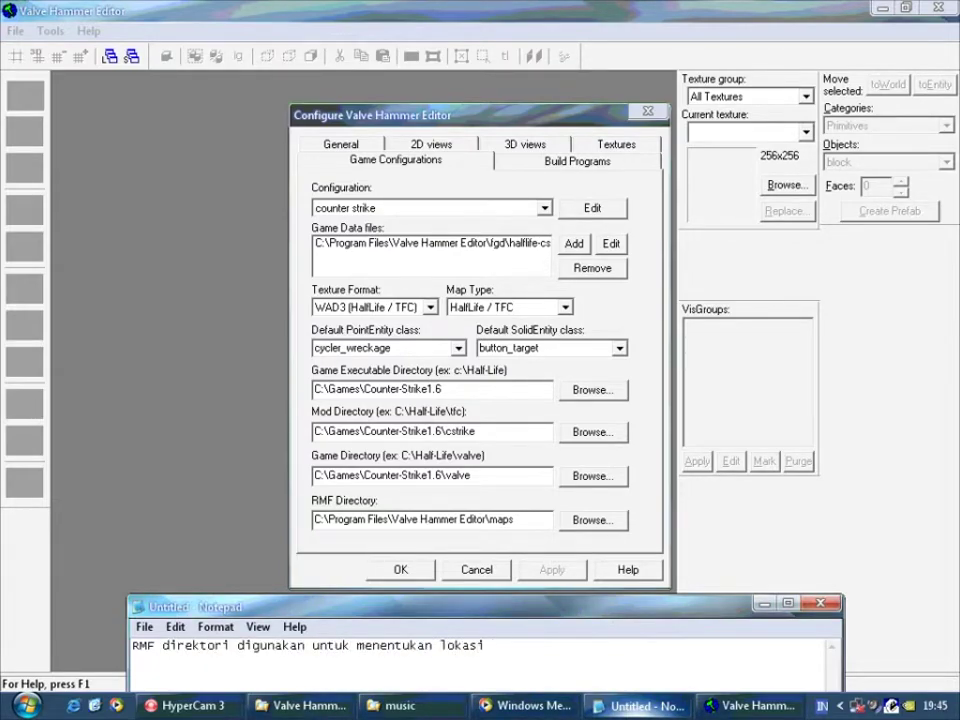
key("BackSpace")
key("BackSpace")
key("BackSpace")
key("BackSpace")
key("BackSpace")
key("BackSpace")
type("yang anda save. boleh dileta")
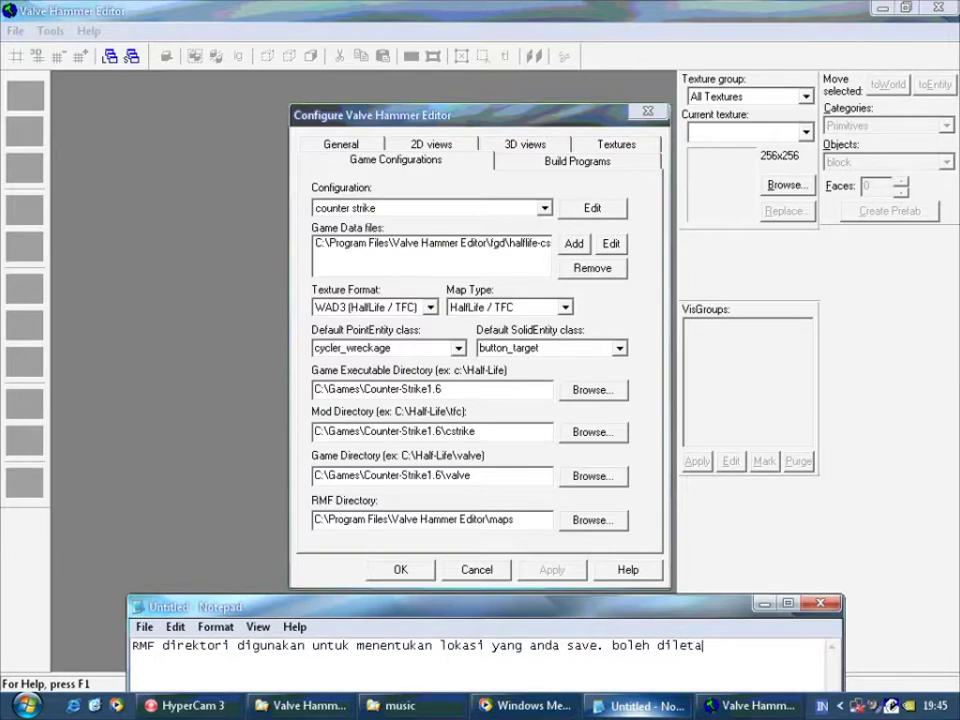
type("na saja :)")
- Clear the Notepad text and show the Build Programs settings of the counter strike configuration
left_click_drag(819, 646, 2, 652)
key("BackSpace")
left_click(193, 705)
left_click(506, 139)
left_click(585, 163)
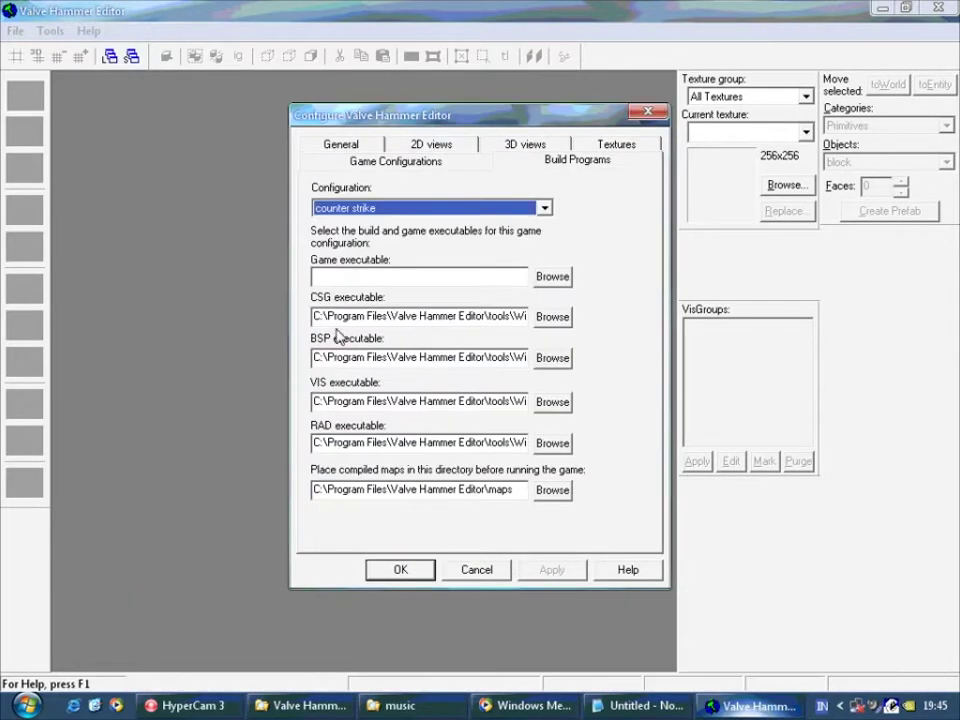
- Write in Notepad "sekarang kita akan mengatur Build program, itu berfungsi untuk menghasilkan map yang kita jadi ke file map yang kita akan test/main di game tersebut,"
key("alt+Tab")
type("sekarang kiu")
type("a")
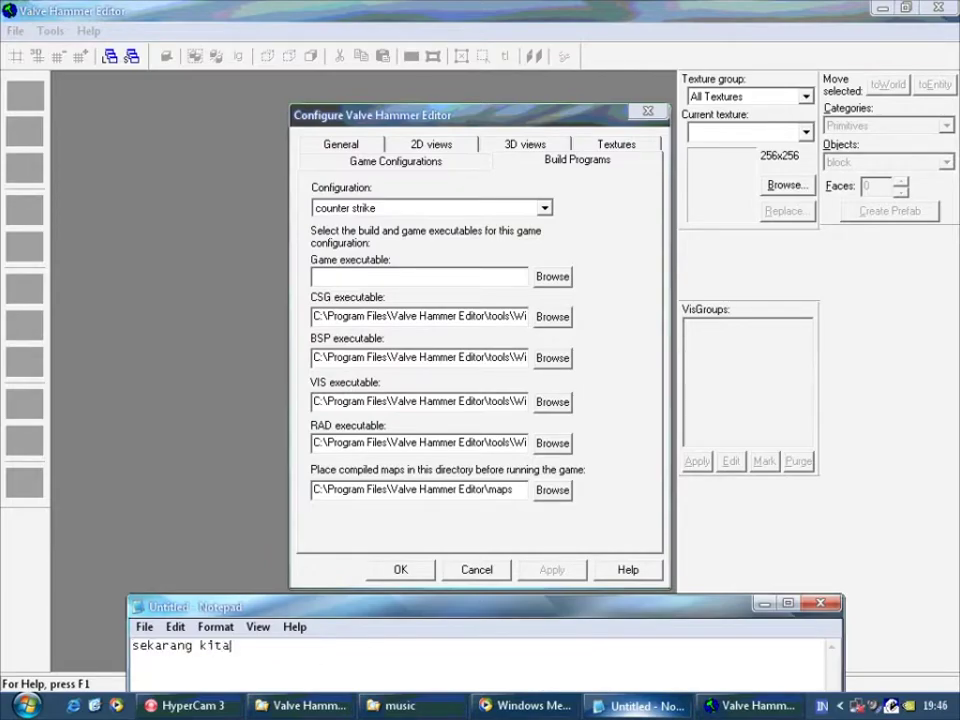
type(" akan mengatur Build program, itu berfungsi untuk menghasilkan map yang kita jadi ke fil")
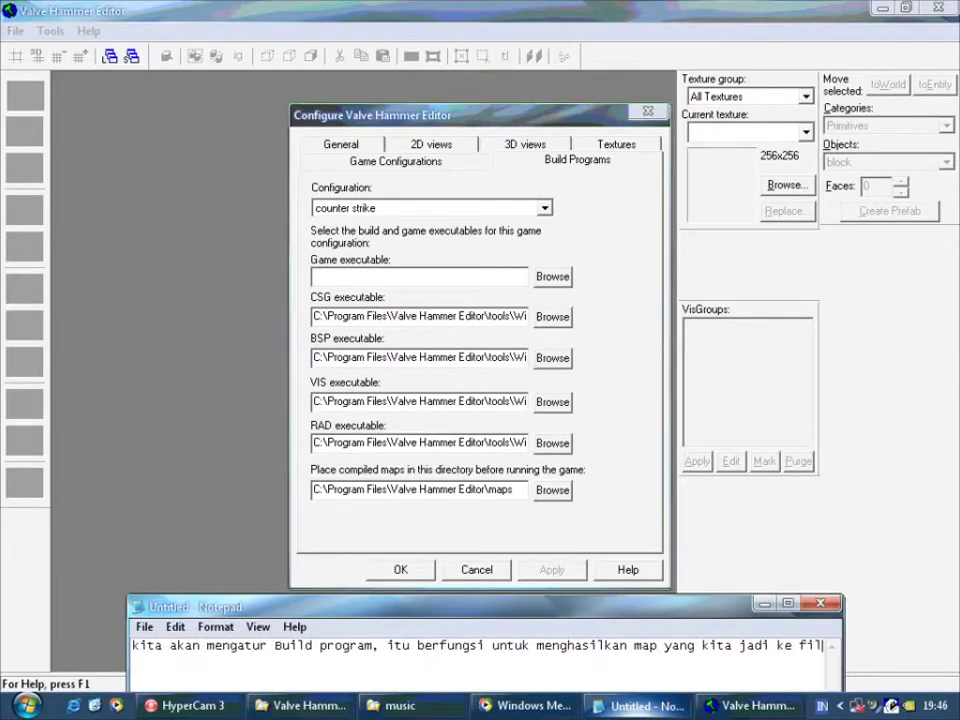
type("e map yang kita aka")
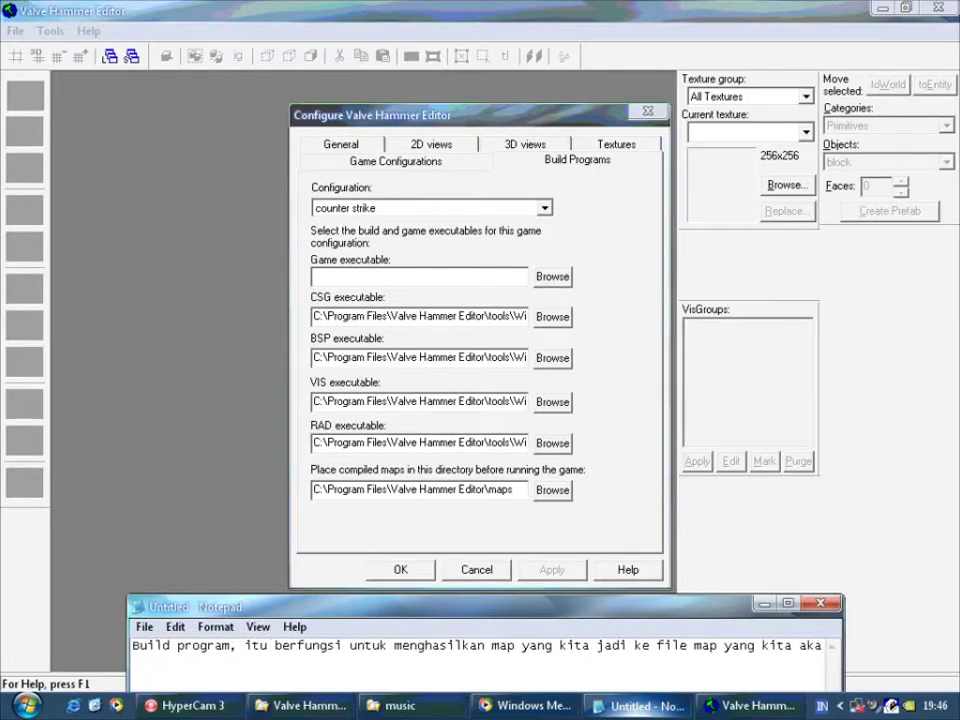
type("n test/main di game terseb")
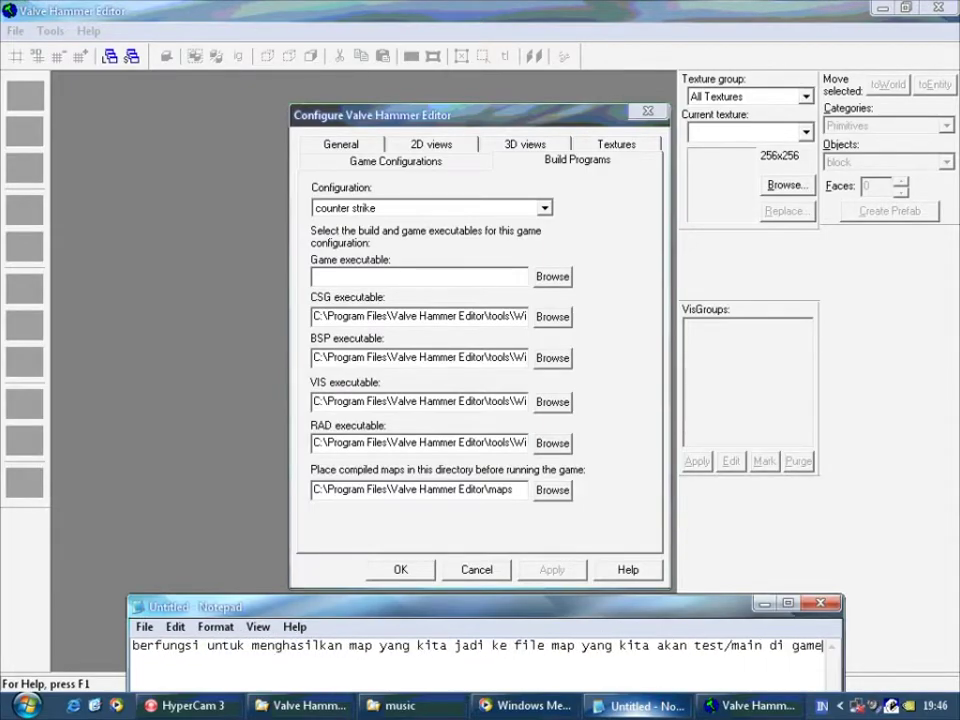
type("ut,")
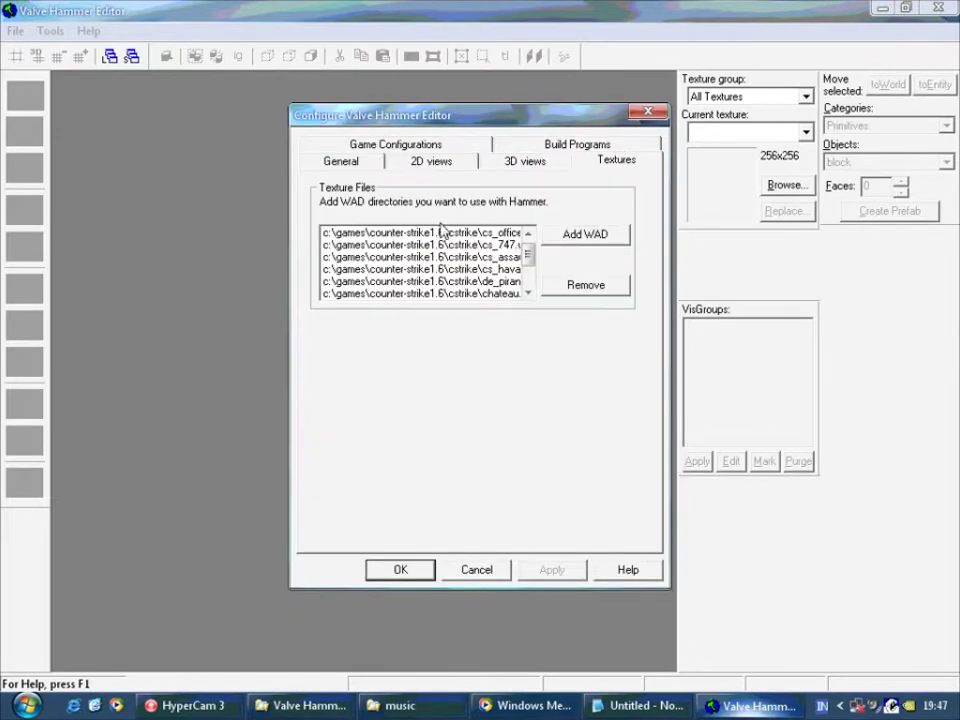
- Review the CSG, BSP, VIS and RAD executable paths and the compiled maps directory in the Build Programs settings
left_click(642, 706)
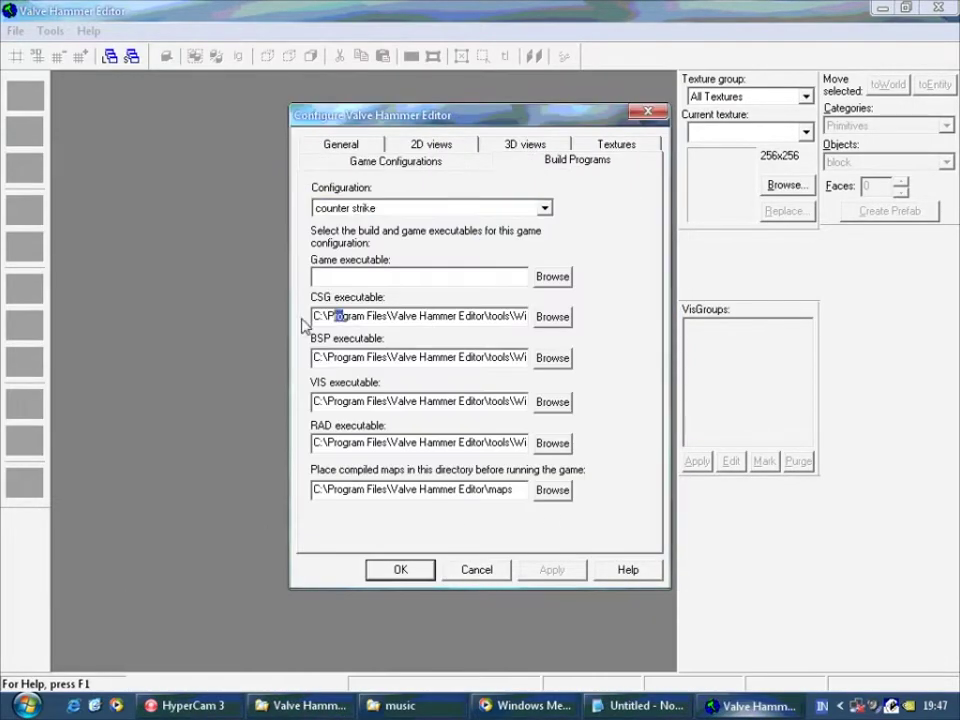
left_click(489, 315)
left_click_drag(317, 357, 625, 402)
left_click_drag(488, 402, 547, 403)
left_click_drag(317, 443, 560, 444)
left_click_drag(486, 445, 545, 446)
left_click_drag(520, 490, 507, 490)
- Remove all WAD files from the texture files list in the Textures settings
left_click(616, 145)
left_click_drag(480, 233, 450, 308)
left_click(586, 290)
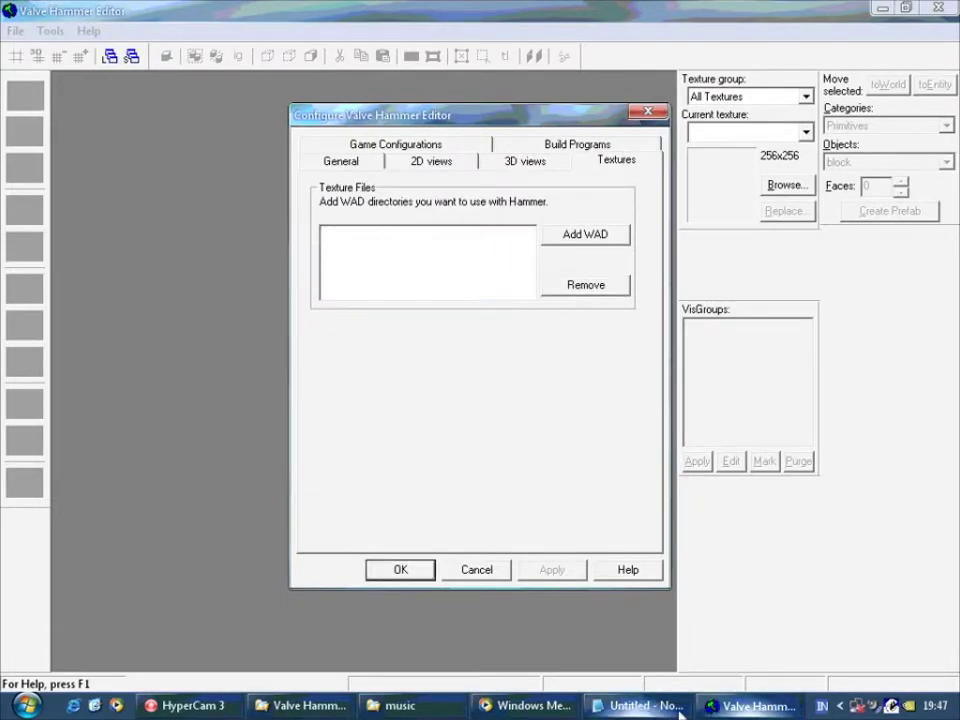
- Replace the Notepad text with "sekarang kita mengatur texture, texture itu seperti cat, kalo tanpa texture, bangunan hanya berwarna putih saja."
left_click(642, 706)
left_click_drag(824, 650, 18, 602)
type("sekarang kita ")
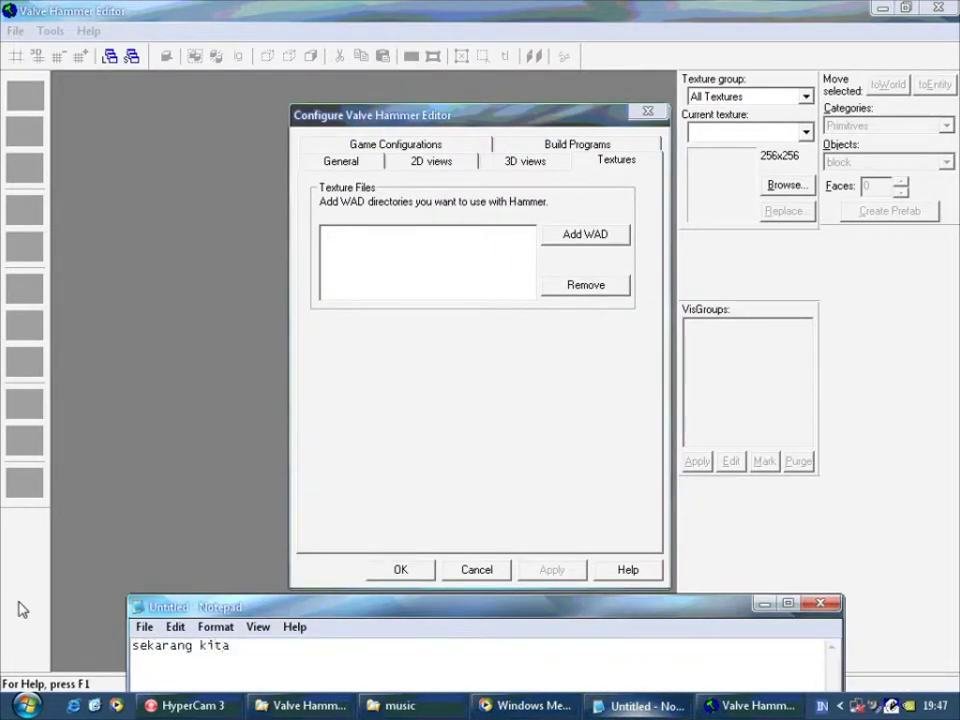
type("mengatur texture, texture itu seperti cat,")
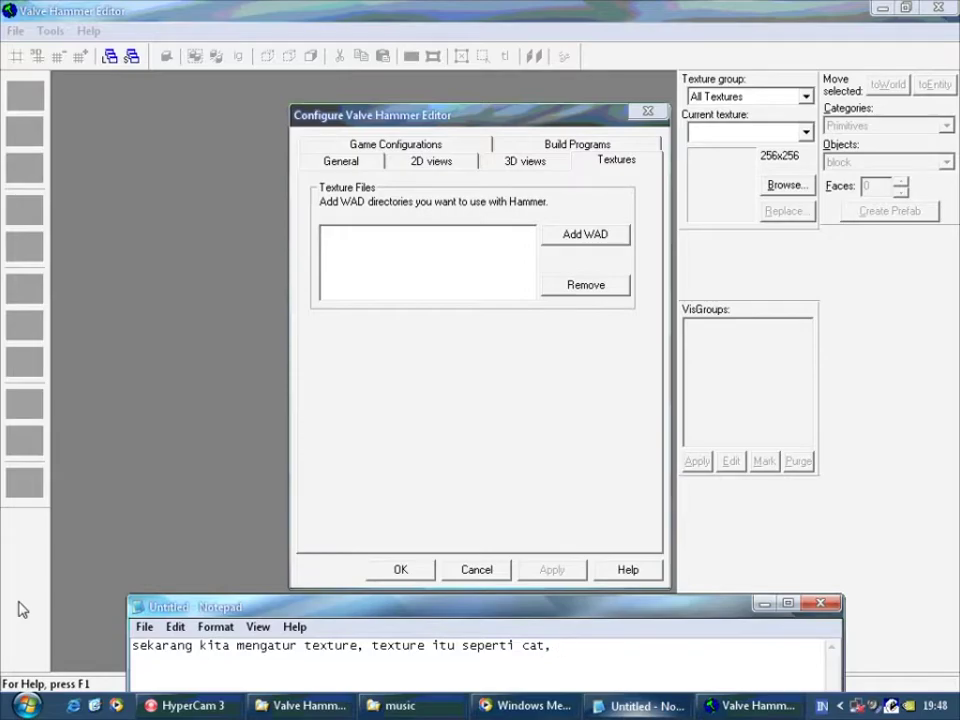
type("unan hanya berwarna putih saja.")
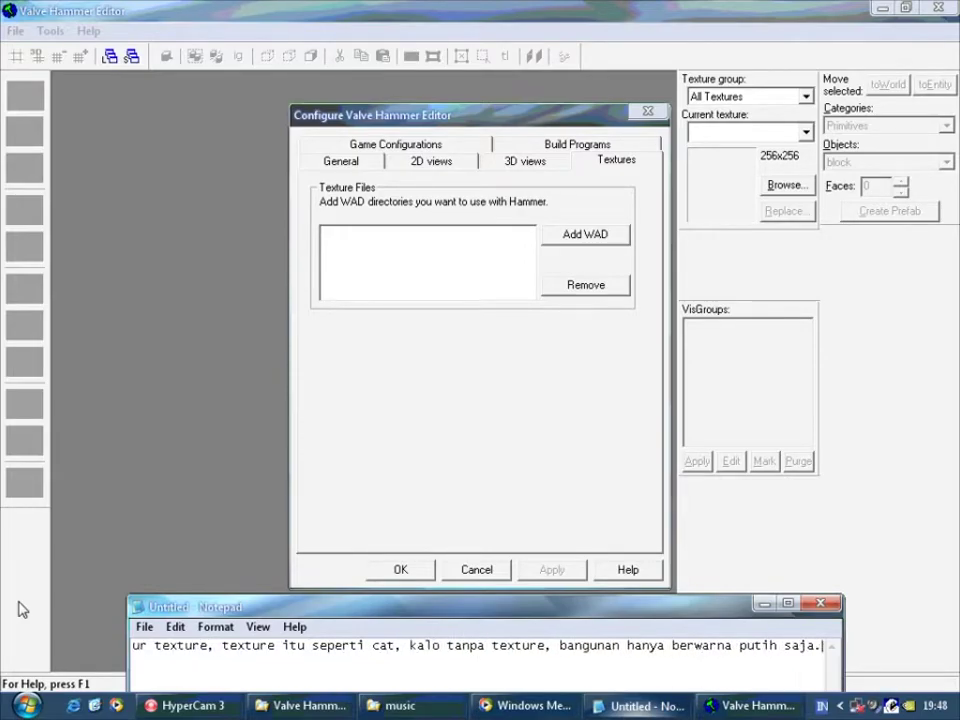
- Add cs_office.wad and cs_747.wad from C:\Games\Counter-Strike1.6\cstrike to the texture files list
left_click(493, 257)
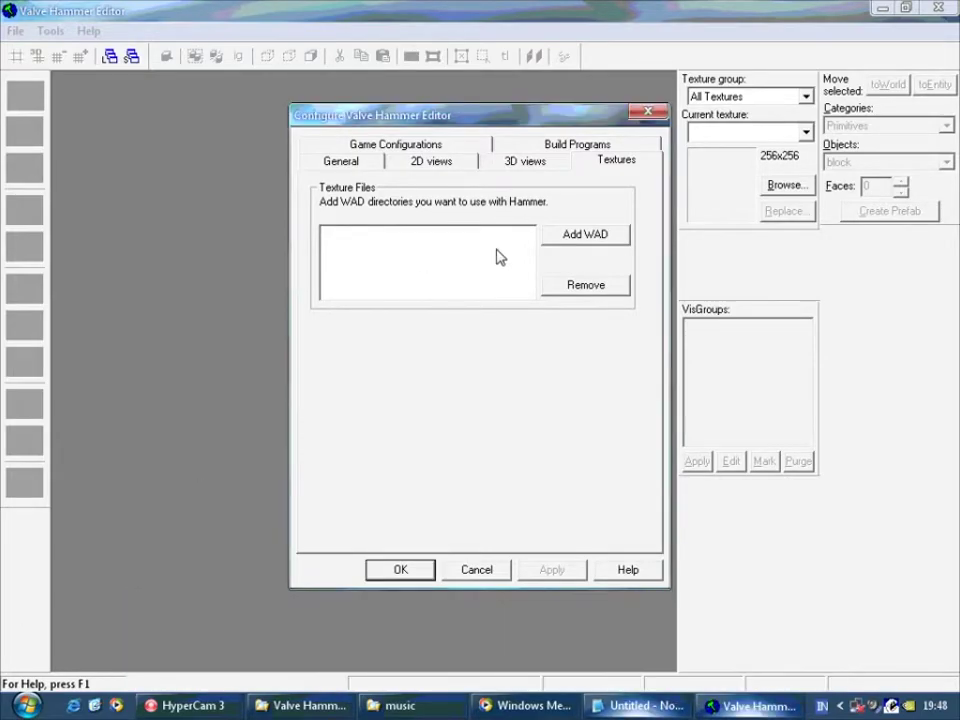
left_click(566, 236)
left_click(536, 450)
left_click(403, 219)
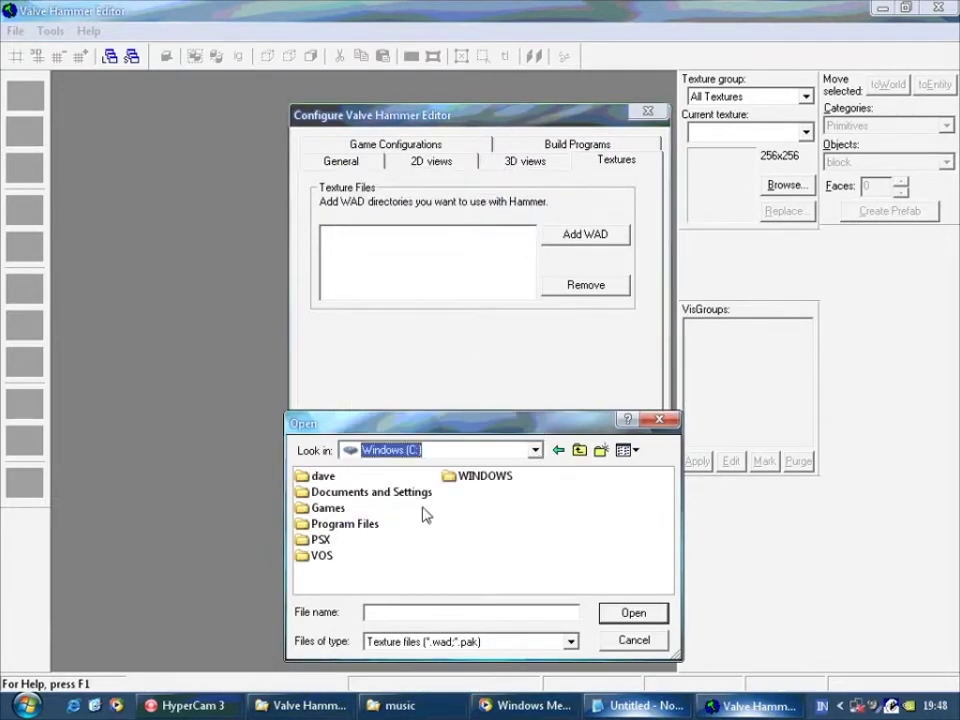
double_click(323, 512)
double_click(332, 477)
double_click(332, 476)
left_click_drag(383, 586, 482, 585)
left_click(338, 523)
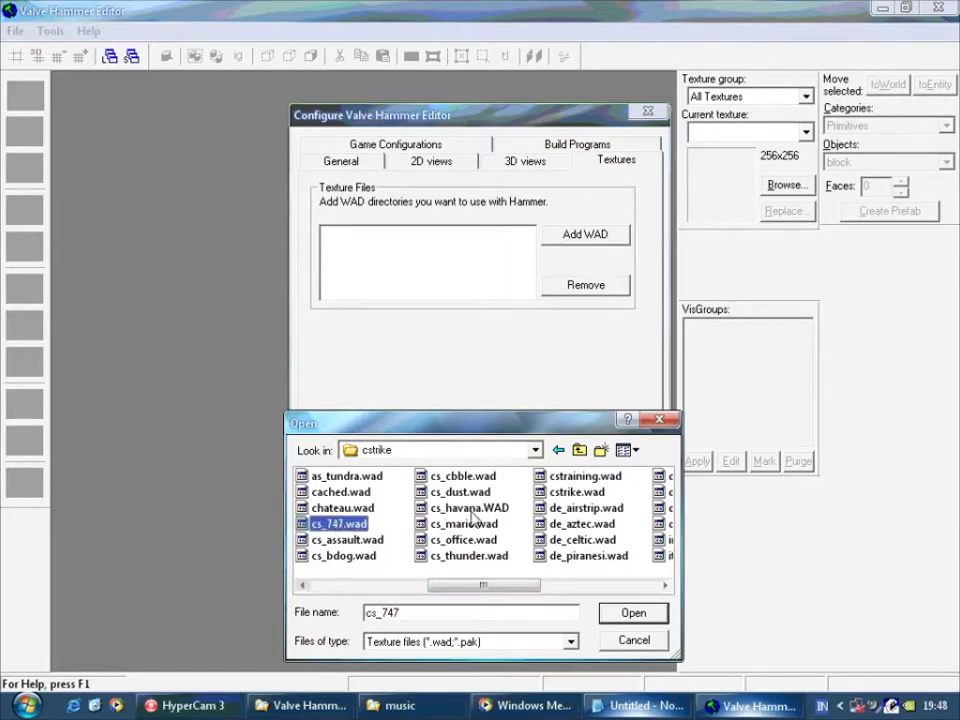
left_click(469, 507, "ctrl")
left_click(632, 612)
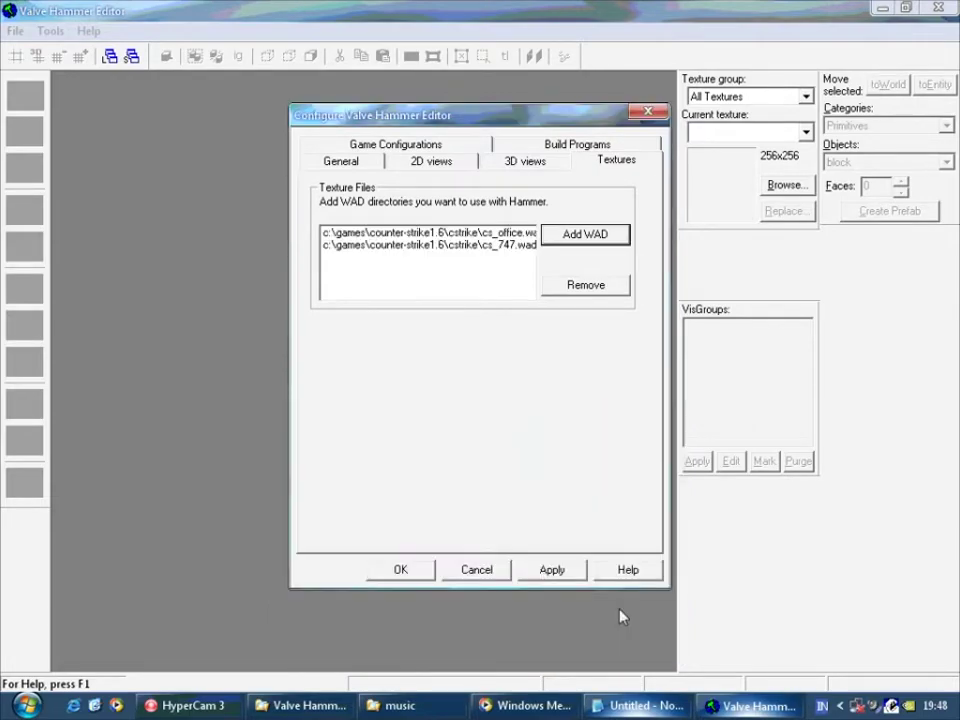
- Write in Notepad "yang saya pilih itu contoh texturenya, jika kalian membuat texture baru, sebaiknya diletakan di direktory game yg Anda mainkan misalnya CSTRIKE."
left_click(632, 706)
type("yang saya pilih itu contoh texturenya, jika k")
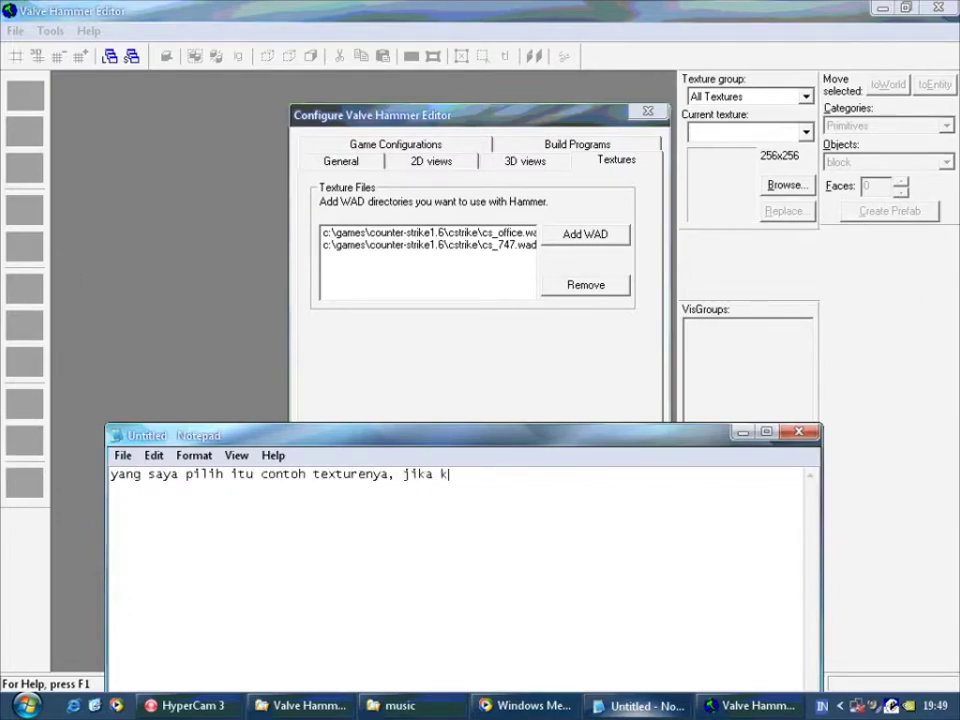
type("alian membuat")
type(" texture baru, sebaiknya diletakan di direktor")
type("y yg game yg Anda ma")
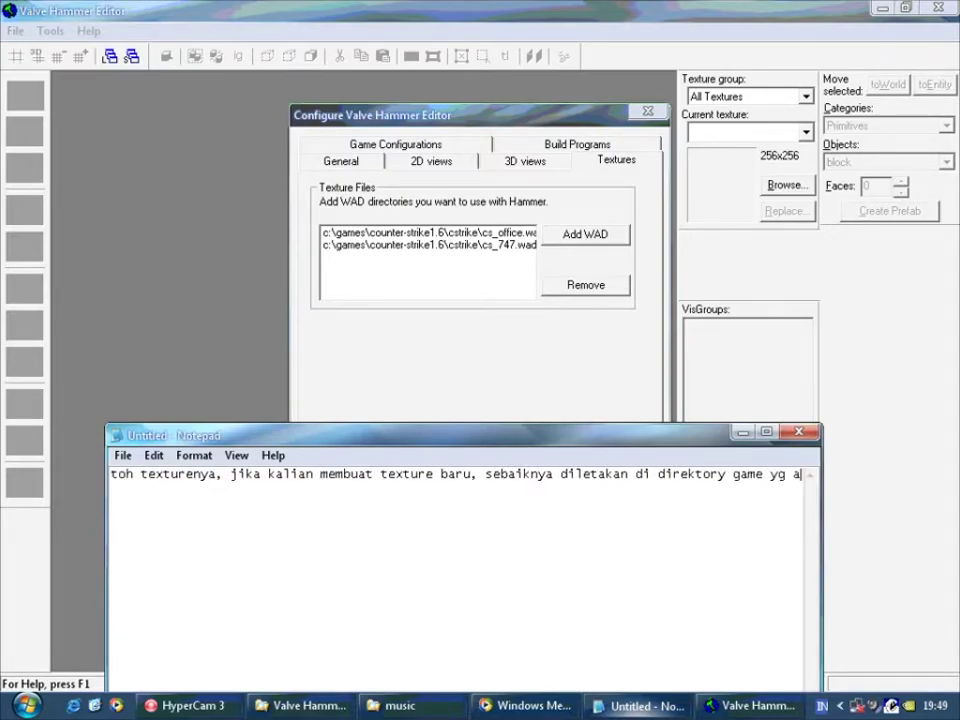
type("inkan misalnya CSTRIKE.")
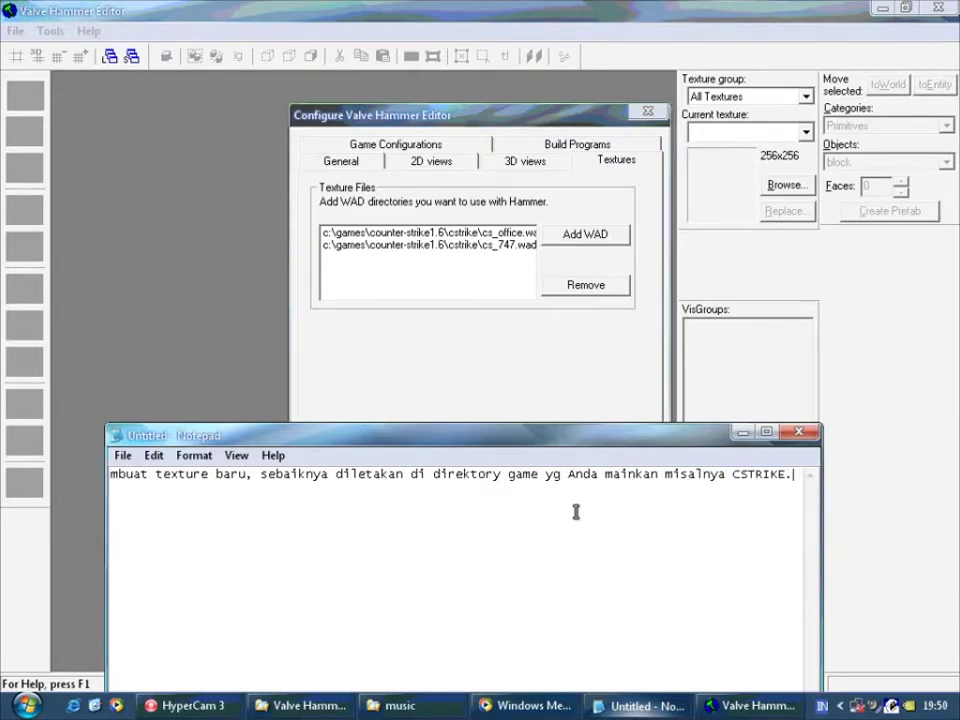
- Apply the texture settings and create a new map in Valve Hammer Editor
key("alt+Tab")
left_click(552, 570)
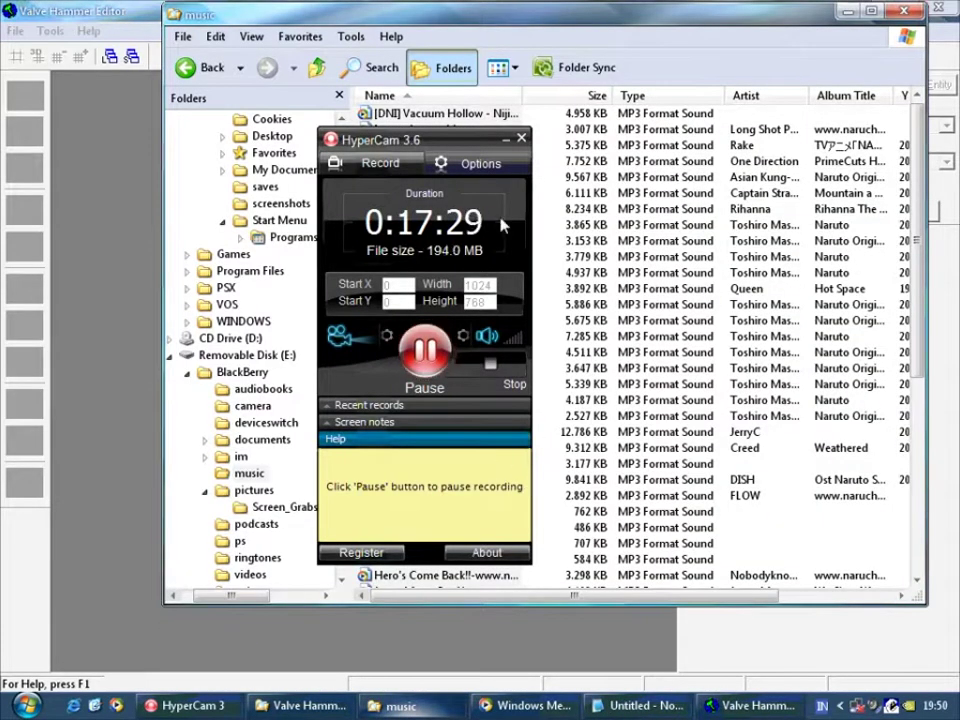
left_click(509, 137)
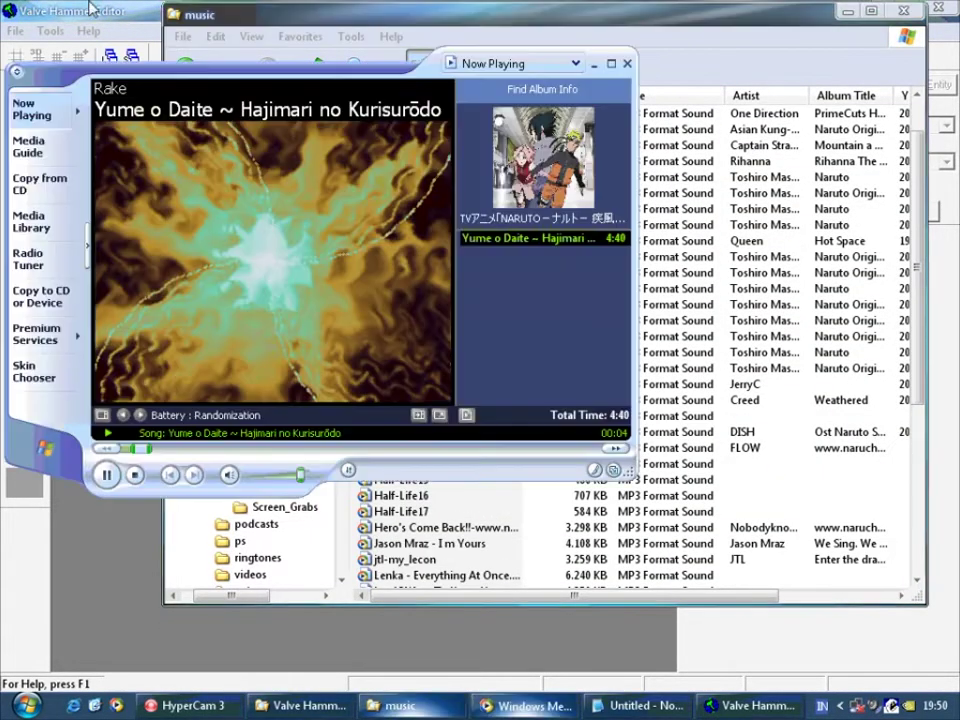
left_click(92, 5)
left_click_drag(842, 98, 701, 510)
left_click(17, 32)
left_click(21, 51)
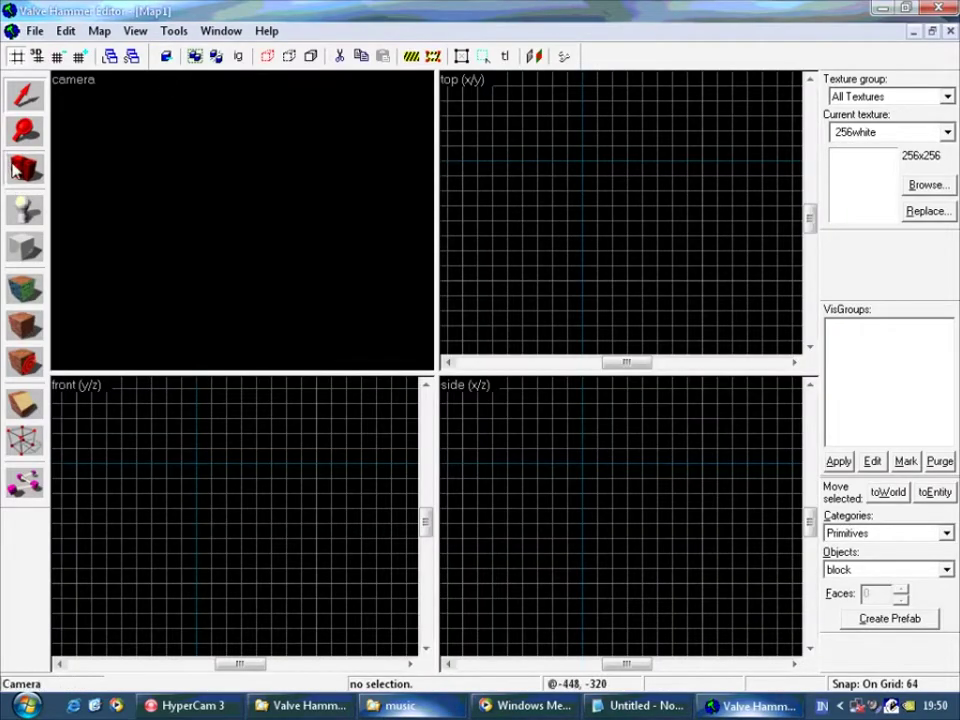
- Place a camera in the top view just below the origin, facing upward in that view, with the Camera tool
left_click(19, 168)
left_click_drag(551, 240, 562, 178)
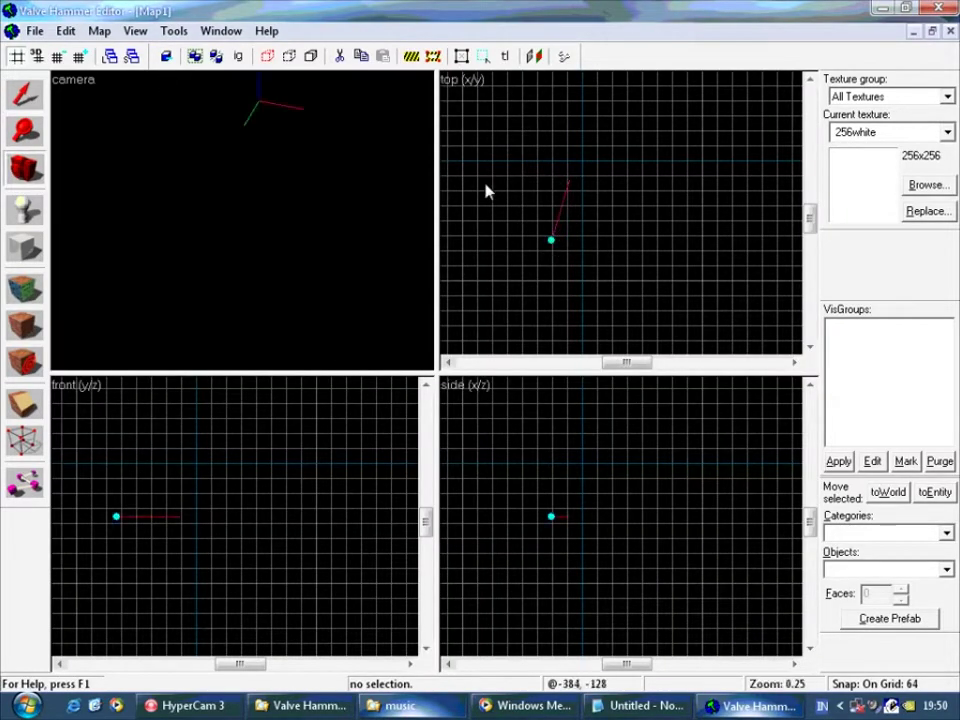
scroll(628, 229, "down", 3)
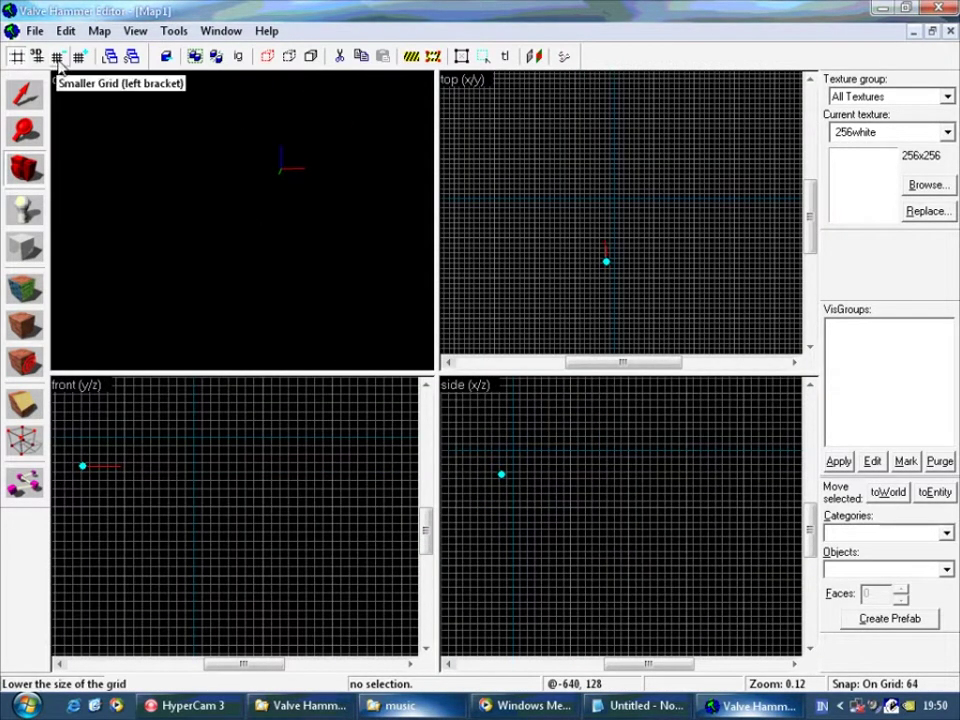
- Reduce the snap grid size to 4
left_click(57, 57)
left_click(57, 57)
left_click(57, 57)
left_click(57, 57)
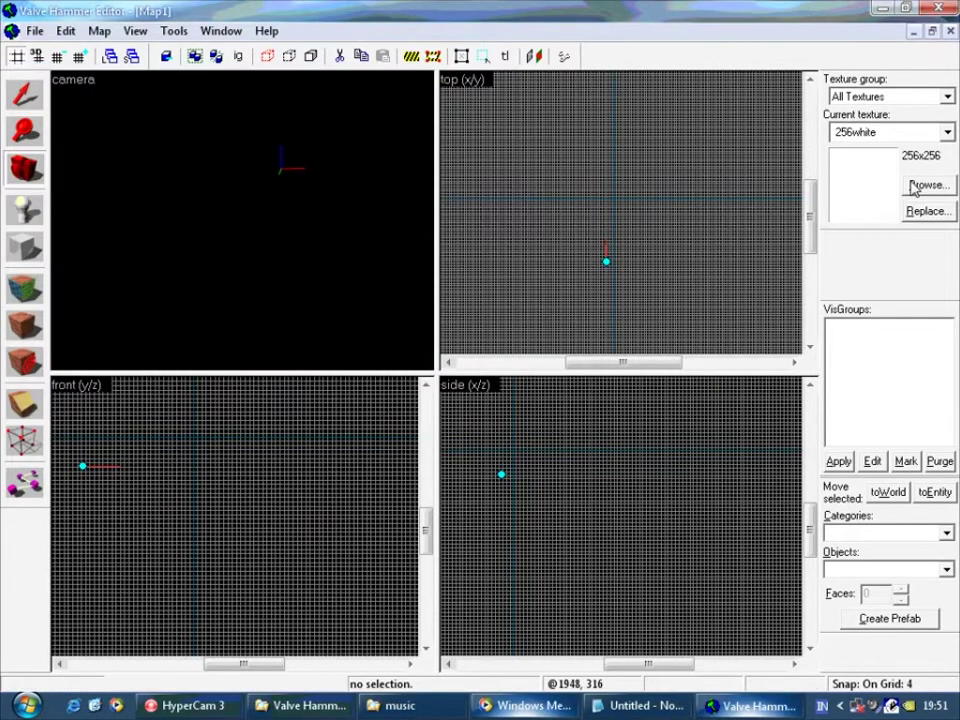
- Open the texture browser and replace the Notepad text with "yang gambar itu adalah texture"
left_click(912, 183)
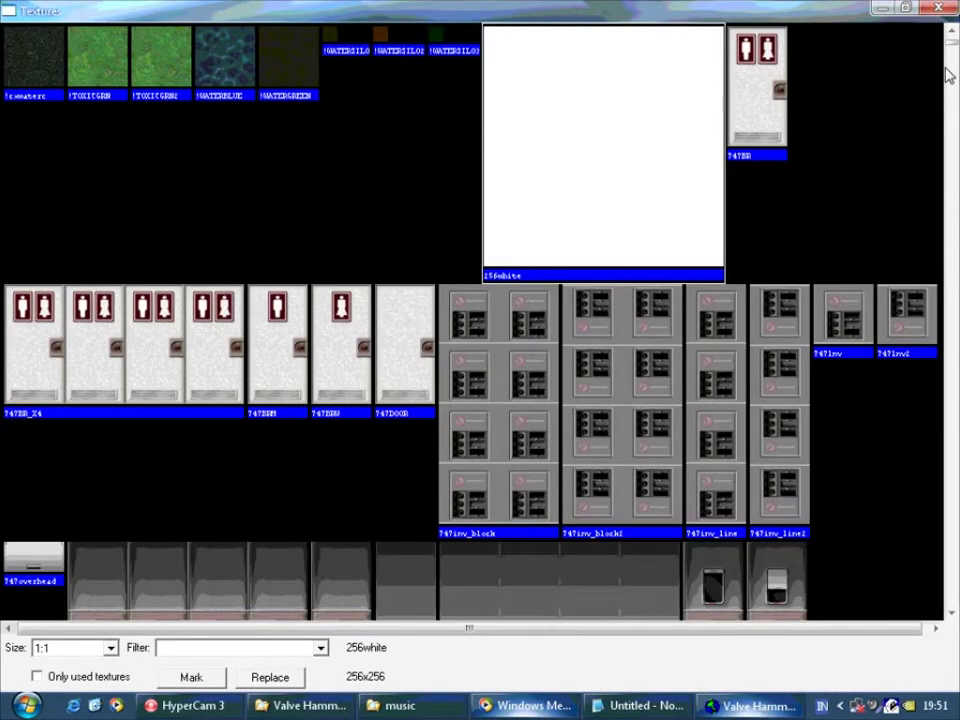
left_click_drag(949, 44, 949, 51)
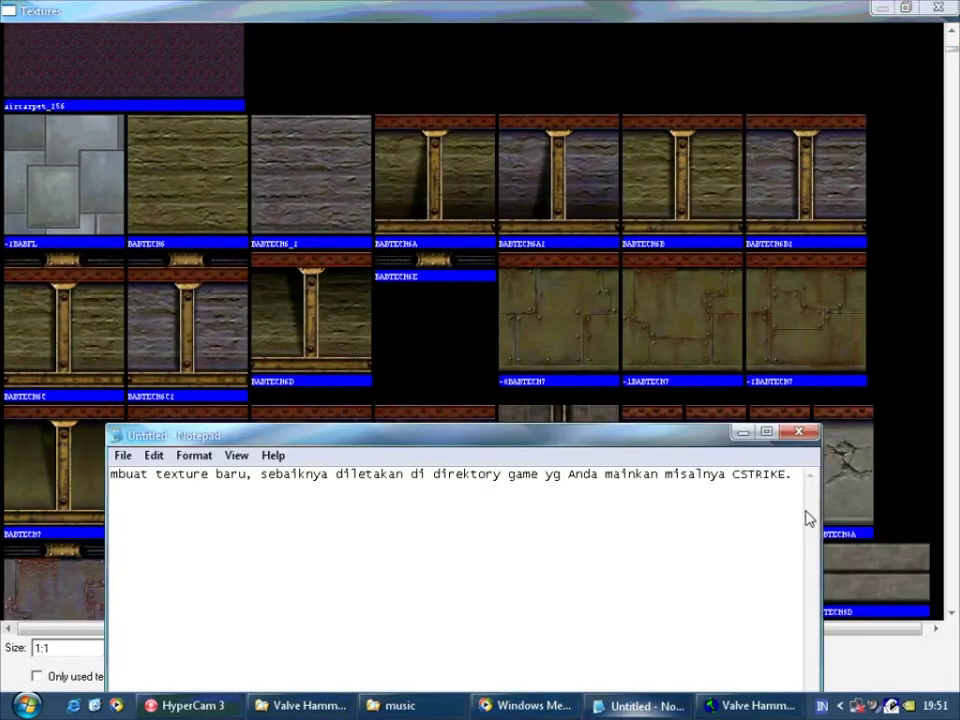
left_click_drag(796, 473, 1, 440)
type("yang gambar itu adalah texture")
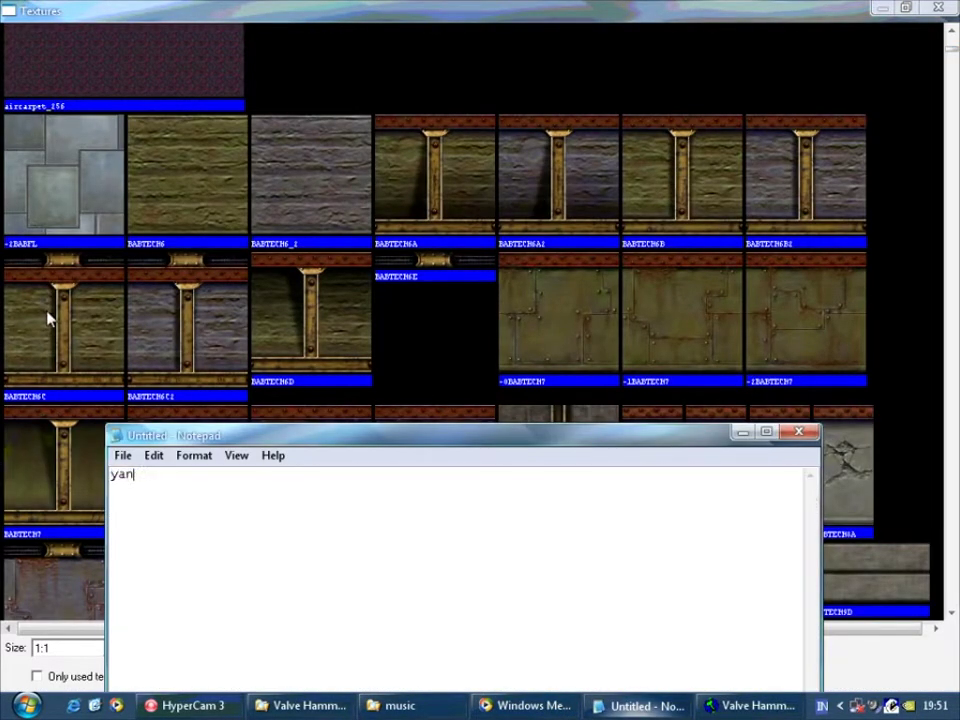
- Choose C1A0_LABFLRC as the current texture in the texture browser
left_click(389, 43)
scroll(951, 72, "down", 15)
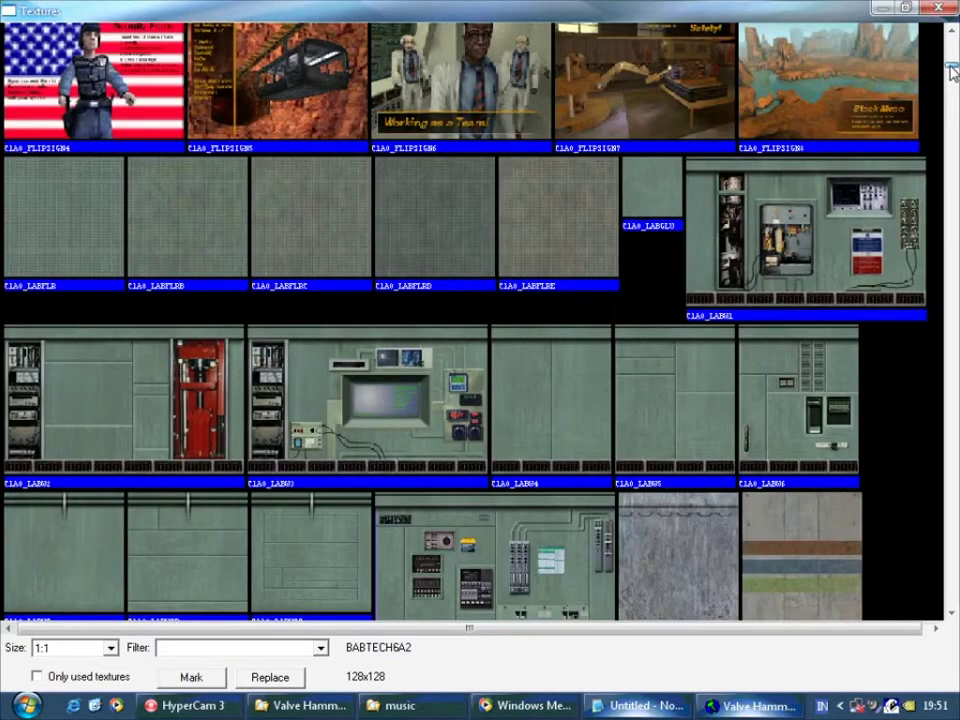
left_click(83, 183)
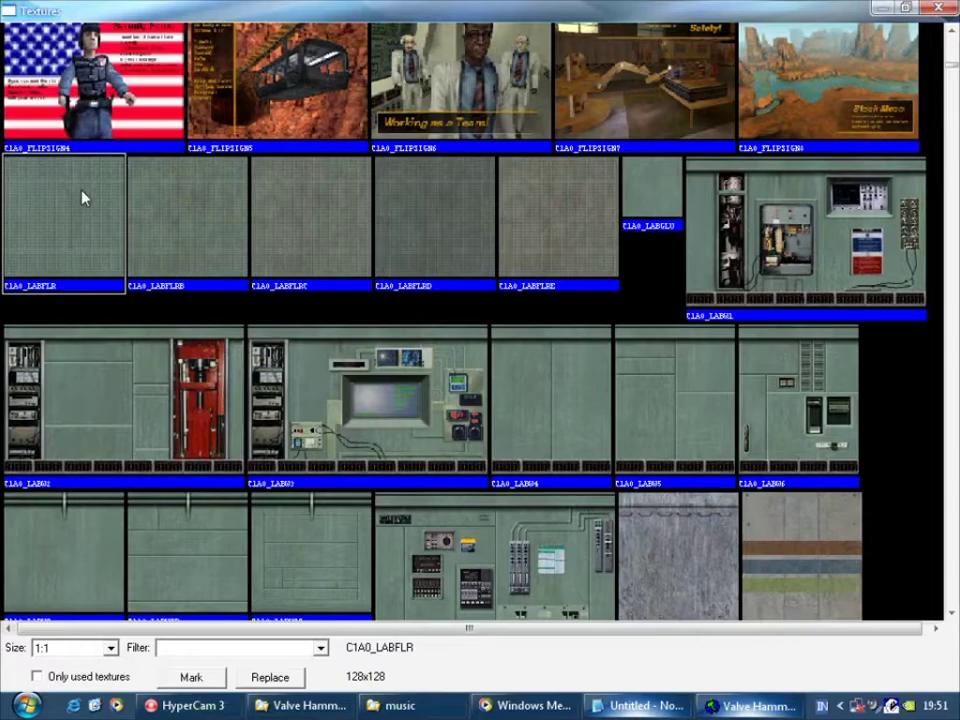
double_click(345, 216)
- Create a thin rectangular floor block around the origin in the top view, adjusting its height in the front view
left_click(22, 250)
left_click_drag(576, 170, 660, 226)
left_click_drag(193, 501, 206, 481)
key("Return")
- Aim the camera at the floor block and switch the camera view to textured 3D display
left_click(25, 172)
left_click_drag(243, 221, 243, 221)
right_click_drag(243, 221, 243, 221)
left_click(66, 36)
left_click(66, 36)
left_click(90, 82)
left_click(100, 177)
left_click(86, 82)
left_click(100, 194)
left_click(73, 79)
left_click(96, 193)
- Filter the texture browser by "sky" and choose the sky texture as the current texture
left_click(927, 185)
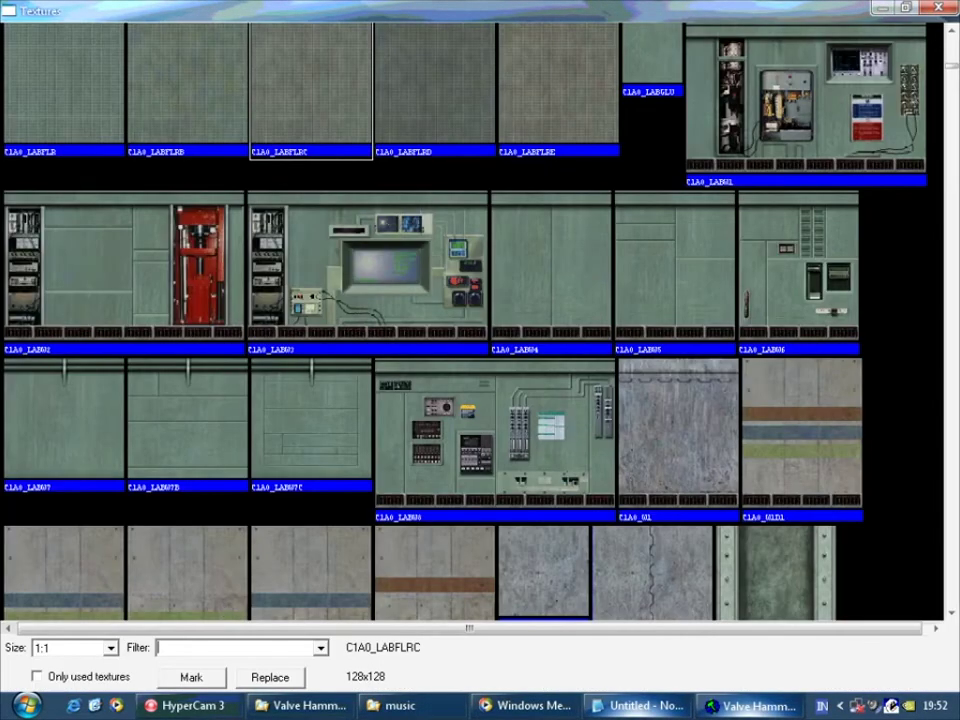
type("sky")
double_click(11, 40)
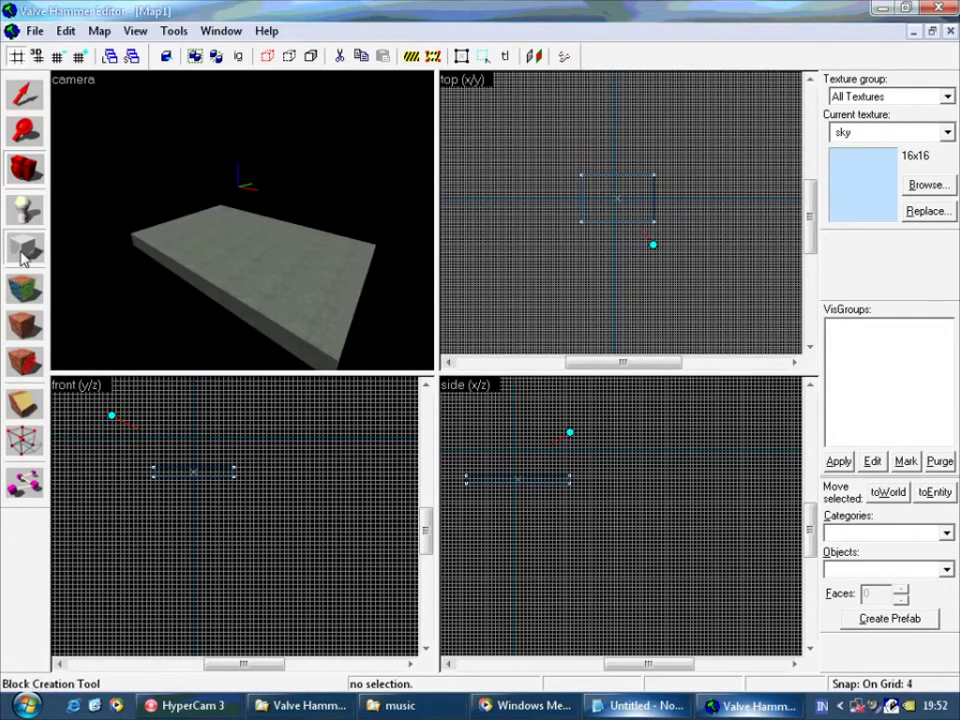
- Create a sky-textured block about 2116 wide, 1528 long and 784 high that encloses the floor block
left_click(25, 245)
left_click_drag(541, 148, 708, 265)
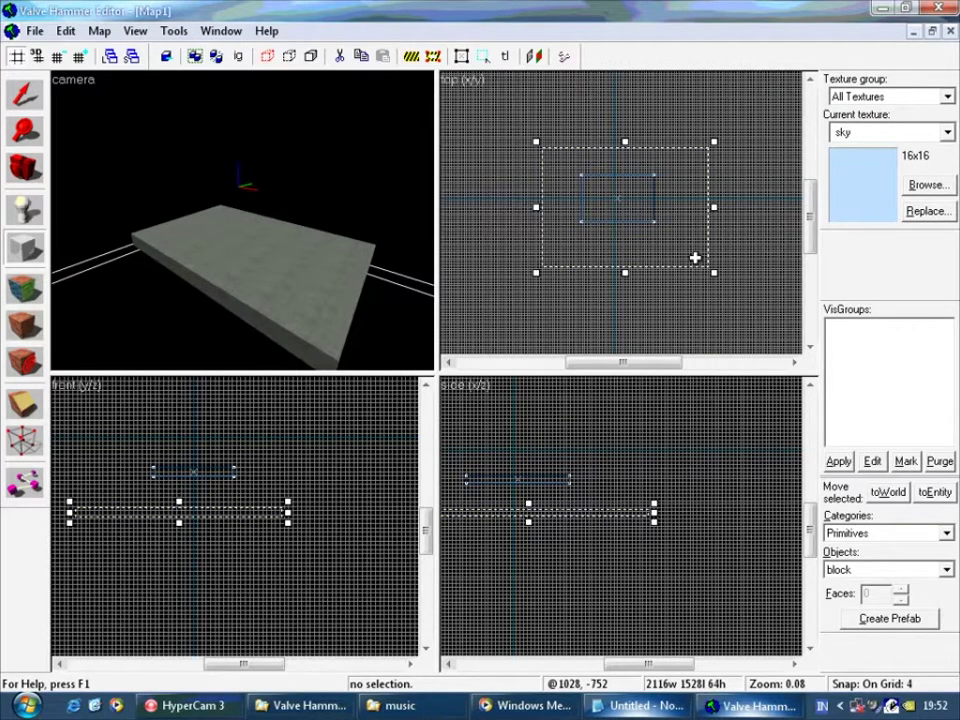
left_click_drag(529, 503, 551, 422)
right_click(643, 248)
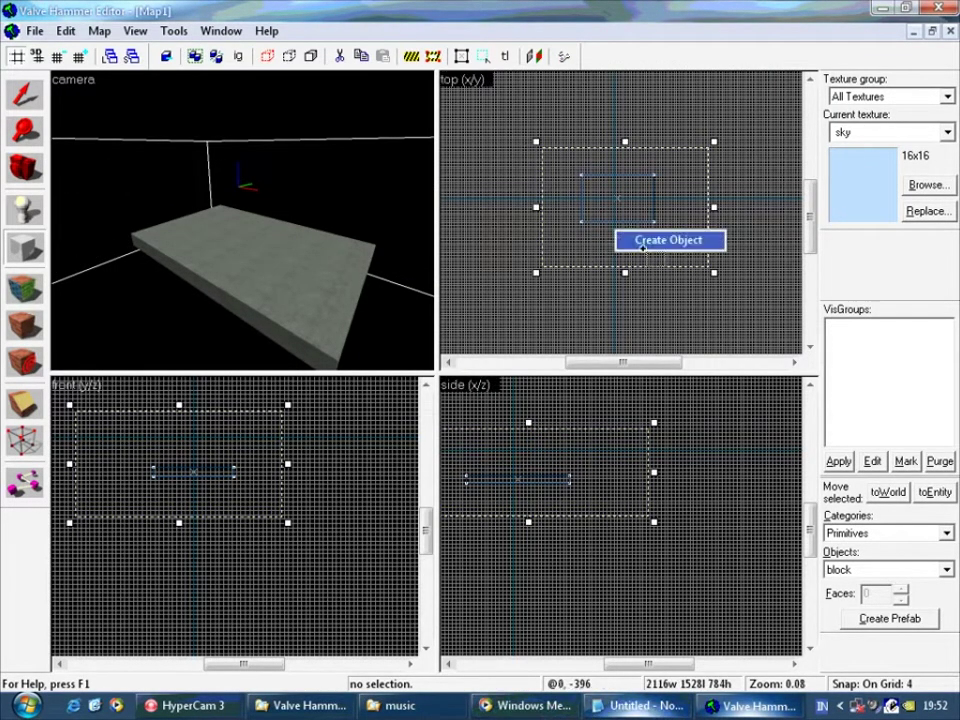
left_click(643, 248)
- Replace the Notepad text with: texture sky itu adalah texture pemandangan/ gunung" seperti background pada map tersebut
left_click(640, 706)
left_click_drag(338, 473, 10, 420)
type("map")
key("BackSpace")
key("BackSpace")
key("BackSpace")
type("texture sky itu adalah texture pem")
key("BackSpace")
type("emandangan/ gunung\" kayak")
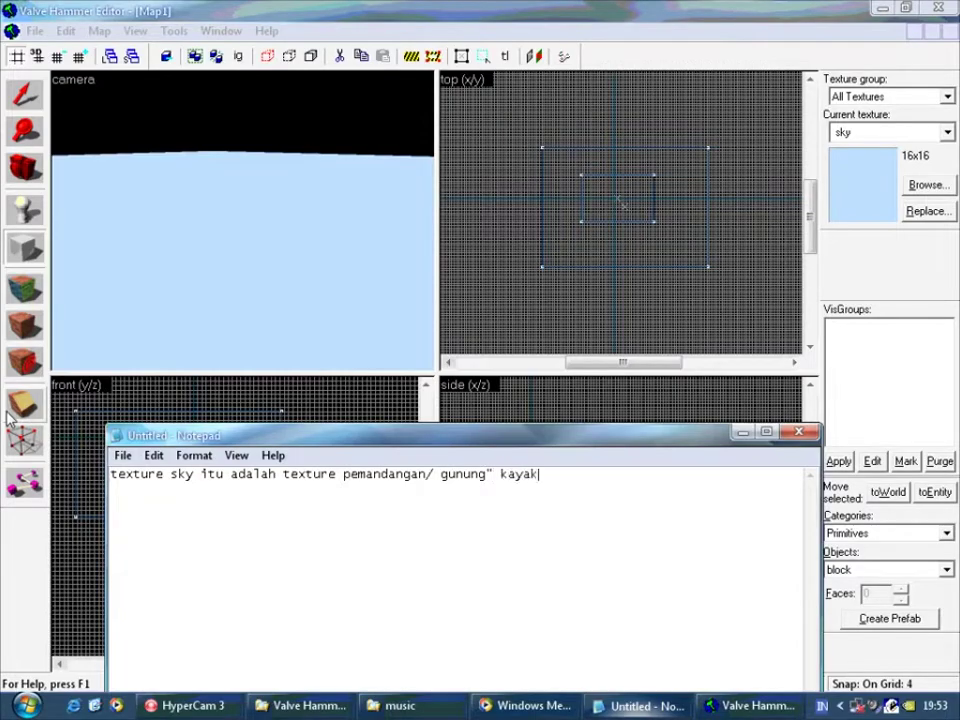
type(" pada map")
double_click(510, 476)
key("BackSpace")
type("tersebut")
- Hollow the sky block with a wall thickness of 32 and aim the camera at the floor inside it
left_click(527, 8)
left_click(25, 168)
left_click(25, 95)
left_click(150, 290)
scroll(178, 316, "up", 5)
left_click(174, 31)
left_click(214, 66)
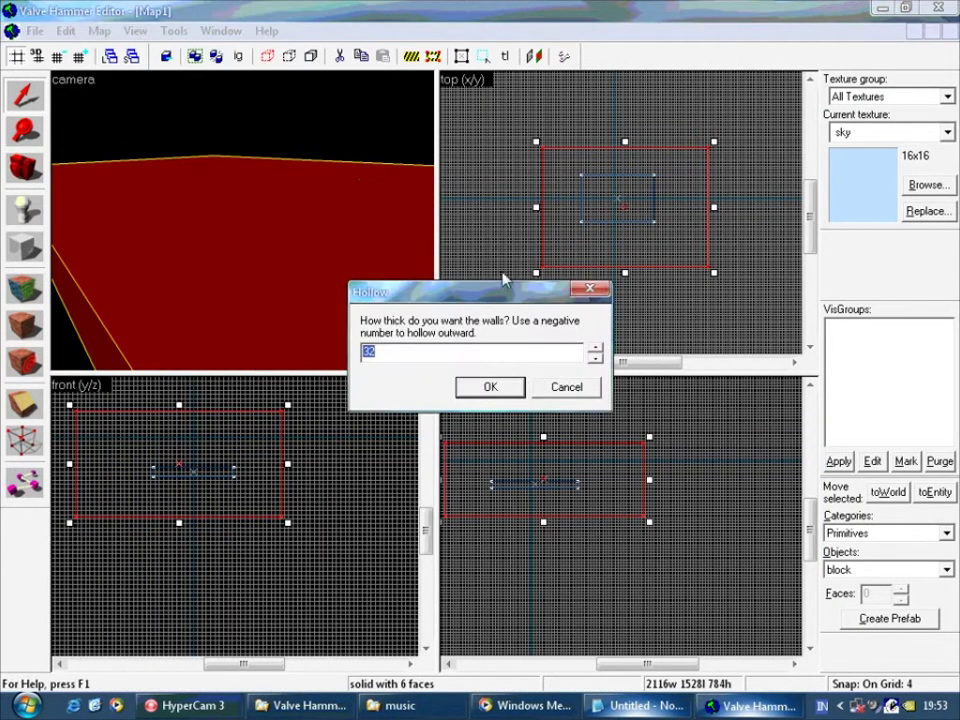
left_click(488, 387)
left_click(25, 167)
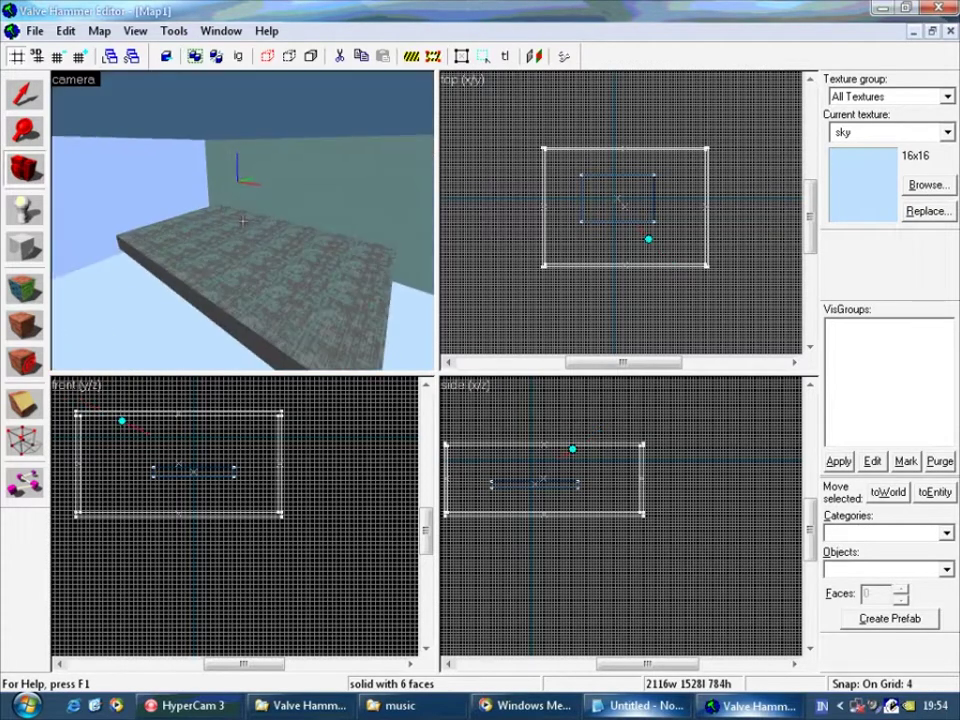
left_click_drag(242, 221, 245, 232)
- Replace the Notepad text with a note beginning "sekarang, saya akan mengatur player"
left_click(30, 214)
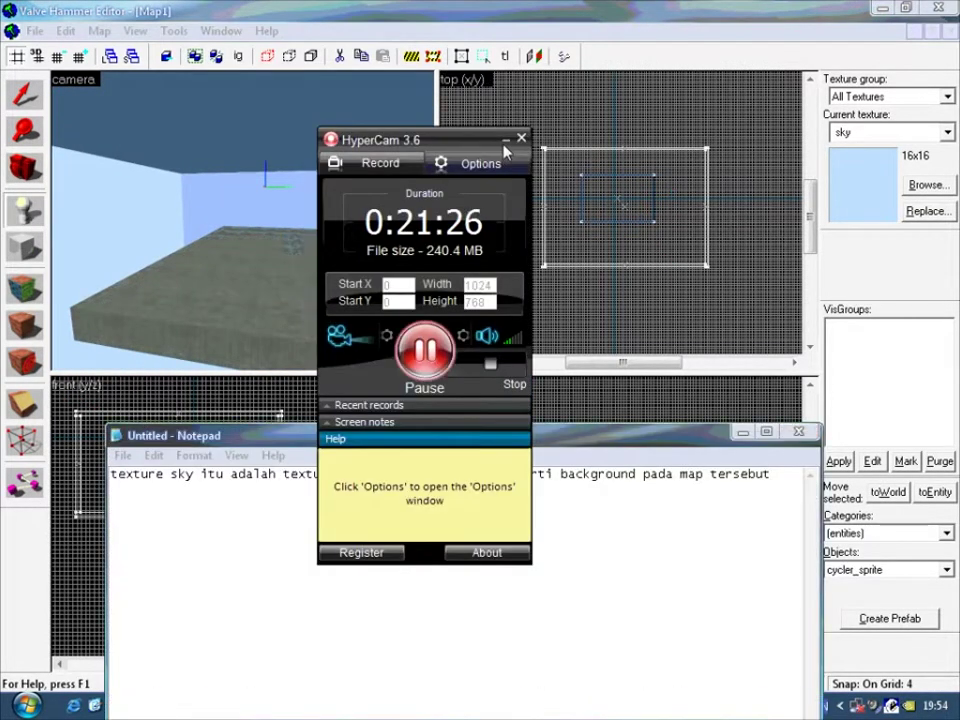
left_click(506, 141)
left_click_drag(773, 475, 12, 438)
type("sekarang, saya akan ")
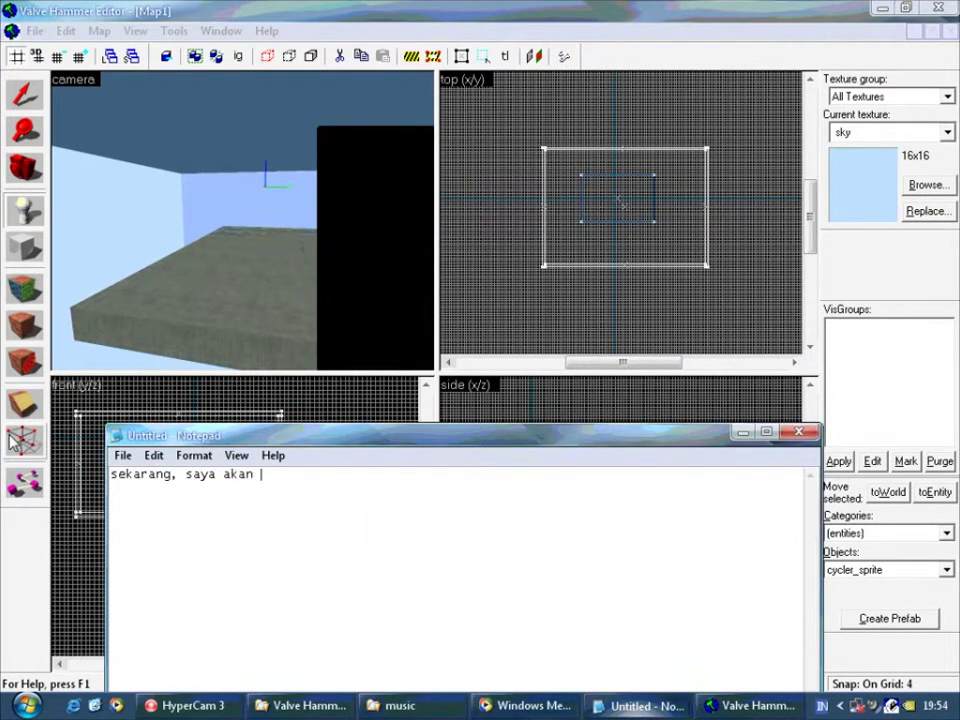
type("mengatur player, de")
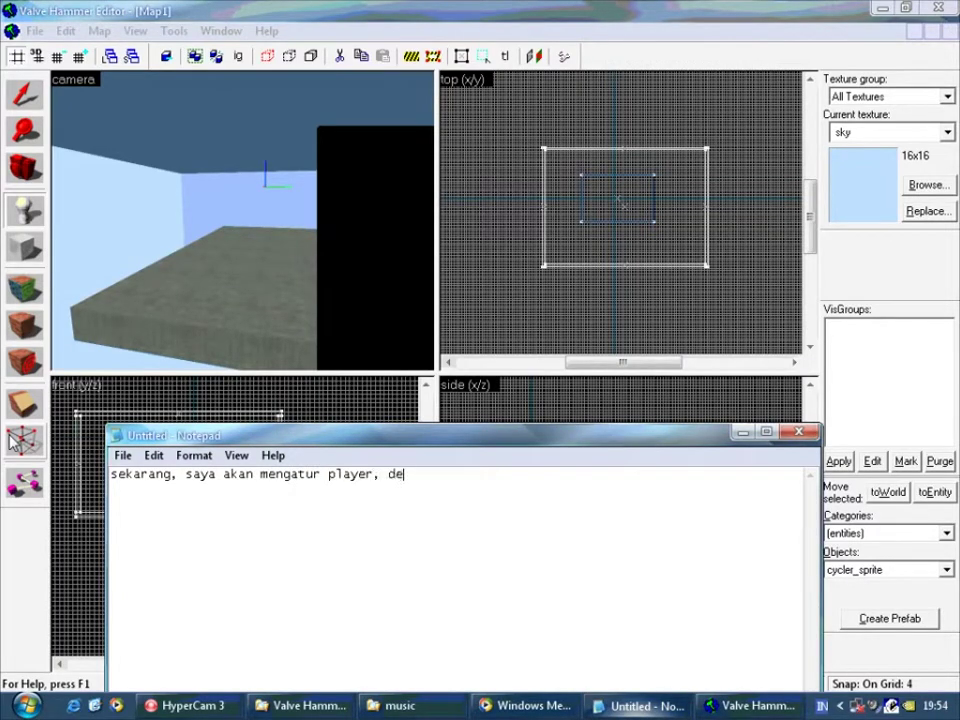
- Place an info_player_start entity above one end of the floor block at 360x 12y -52z
left_click(221, 216)
left_click(640, 197)
left_click(564, 465)
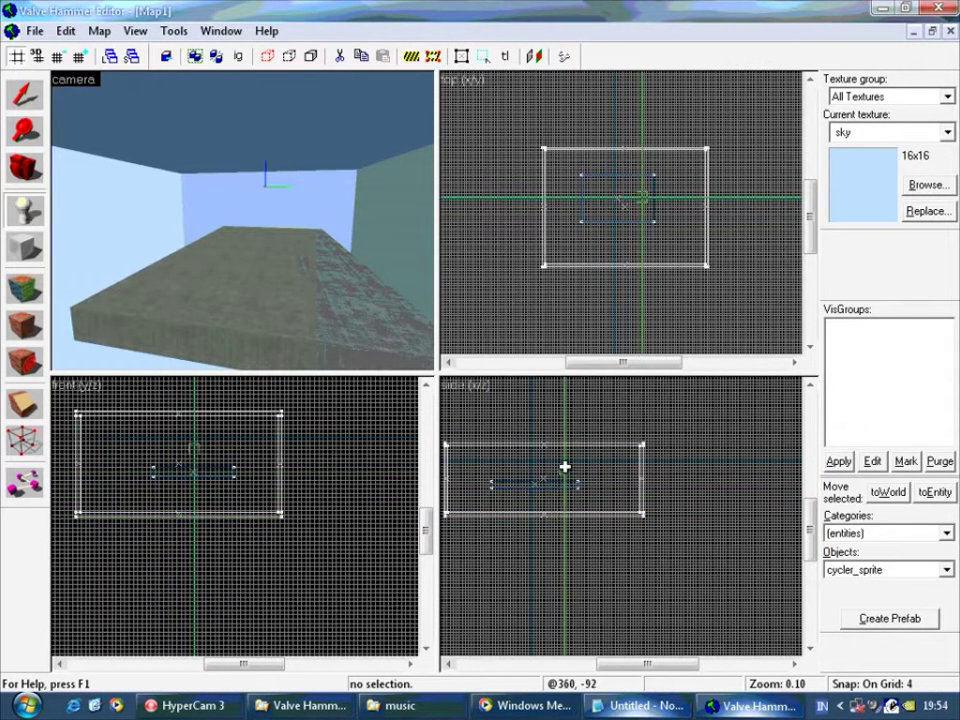
left_click(912, 570)
left_click_drag(948, 438, 953, 493)
left_click(880, 431)
right_click(638, 195)
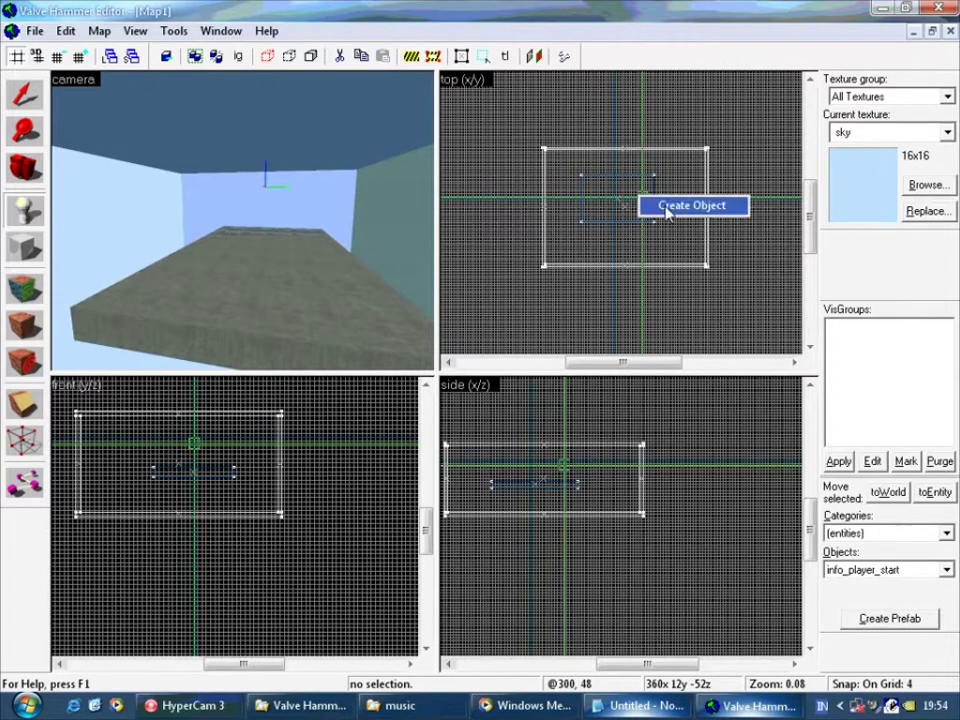
left_click(668, 210)
- Place an info_player_deathmatch entity above the opposite end of the floor at -160x 12y -52z and turn the camera towards both players
left_click(516, 466)
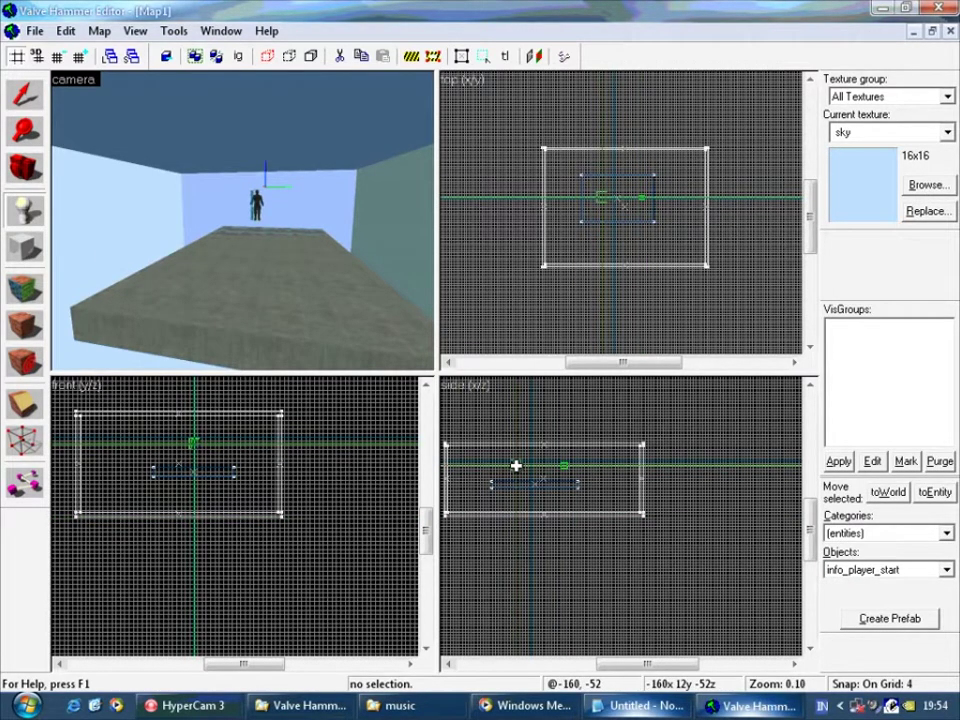
left_click(947, 570)
left_click(927, 359)
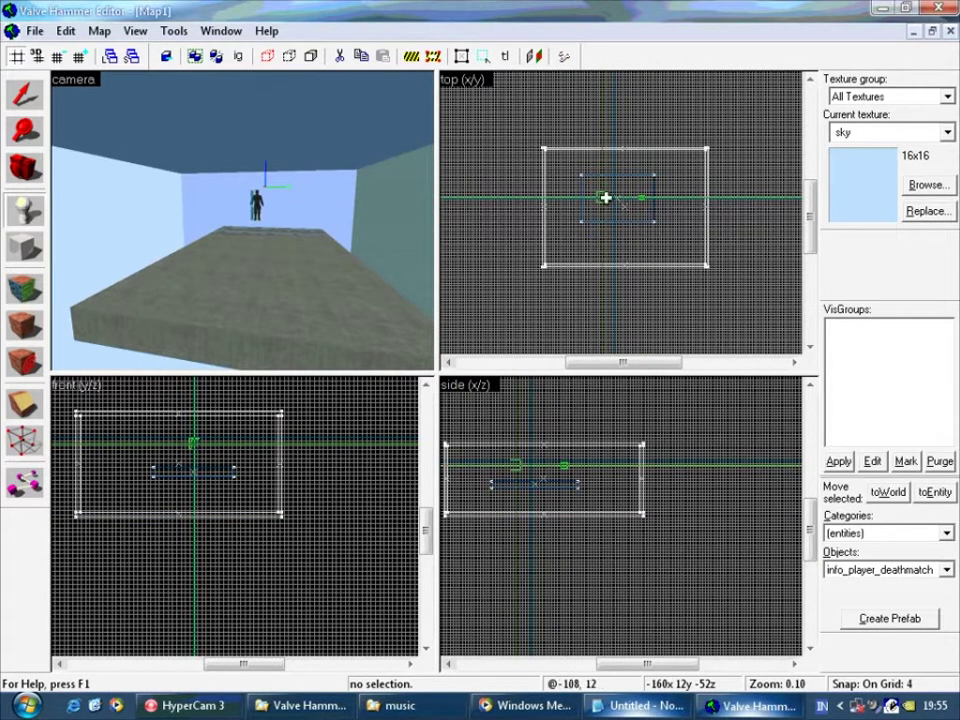
right_click(605, 197)
left_click(635, 212)
left_click(24, 168)
left_click_drag(242, 221, 242, 221)
- Place a light entity just above the floor between the two player entities and reposition the camera
left_click(24, 210)
left_click(617, 200)
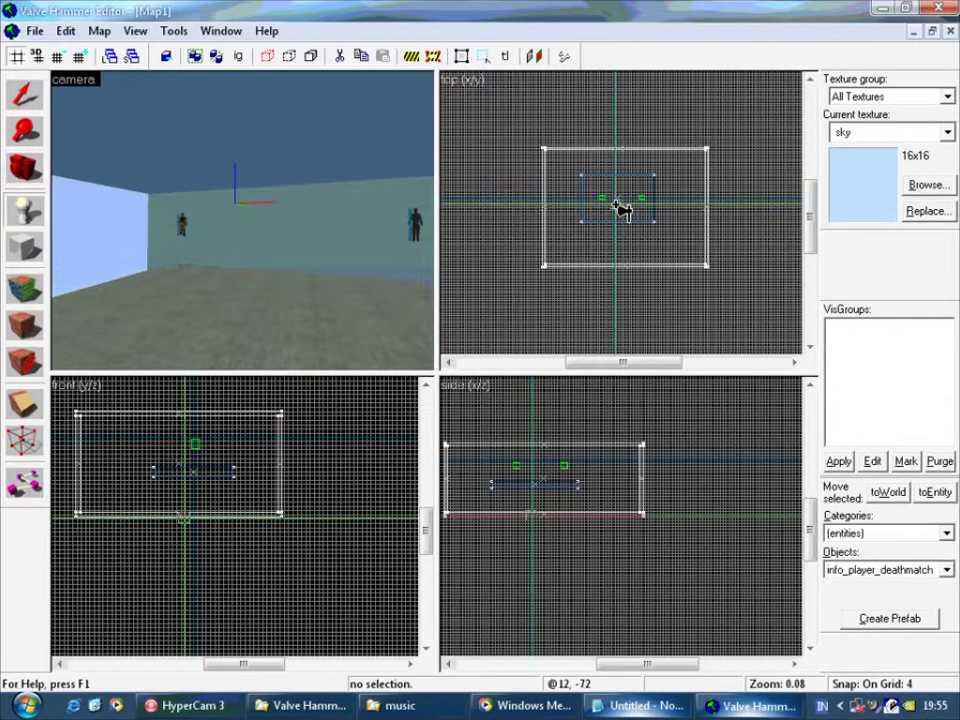
left_click(864, 573)
key("l")
left_click(862, 409)
left_click_drag(532, 514, 532, 476)
right_click(532, 476)
left_click(558, 488)
left_click(24, 168)
left_click_drag(242, 221, 242, 221)
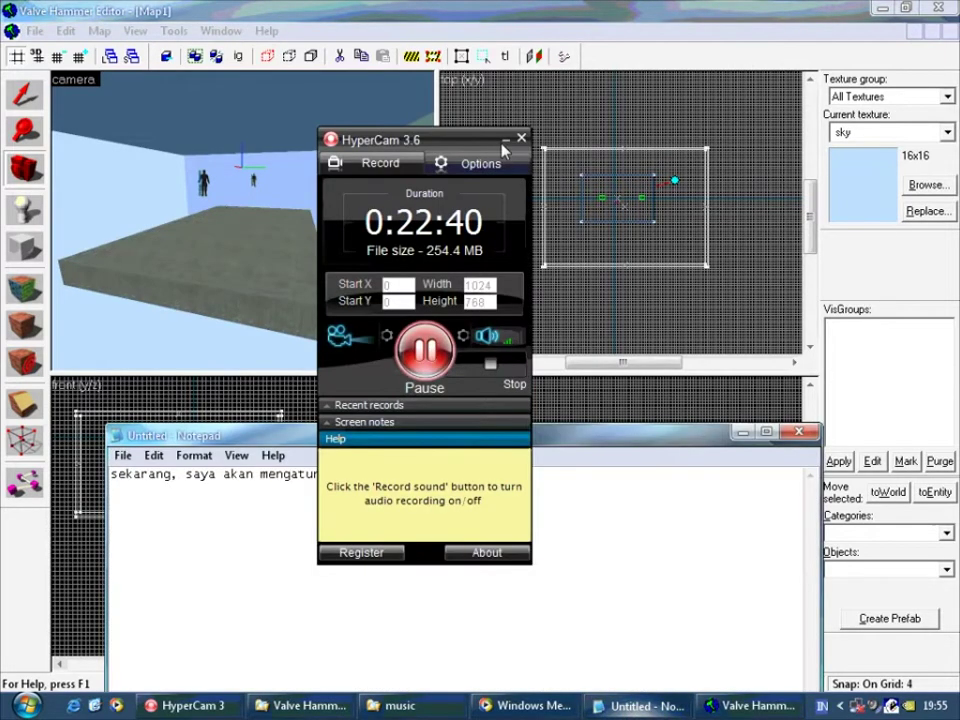
- Replace the Notepad text with: sekarang, tinggal saya konversikan hasilnya map game yang berasal dari hak cipta Valve adalah BSP
left_click(505, 142)
left_click_drag(494, 475, 4, 406)
type("sekarang, tinggal saya konversi")
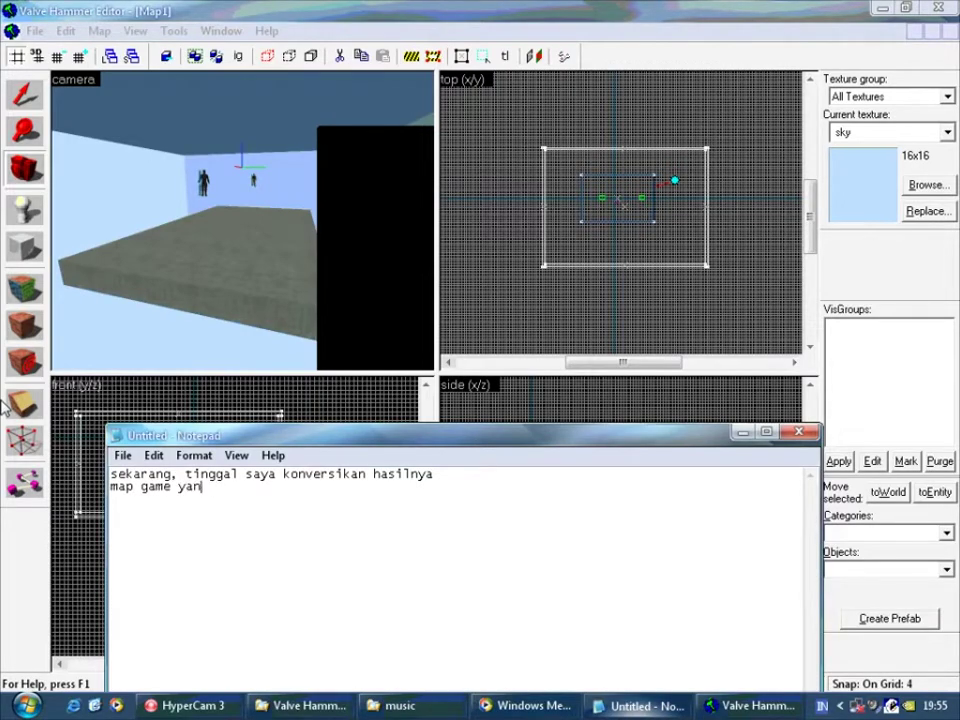
type("erasal dari hak cipta Val")
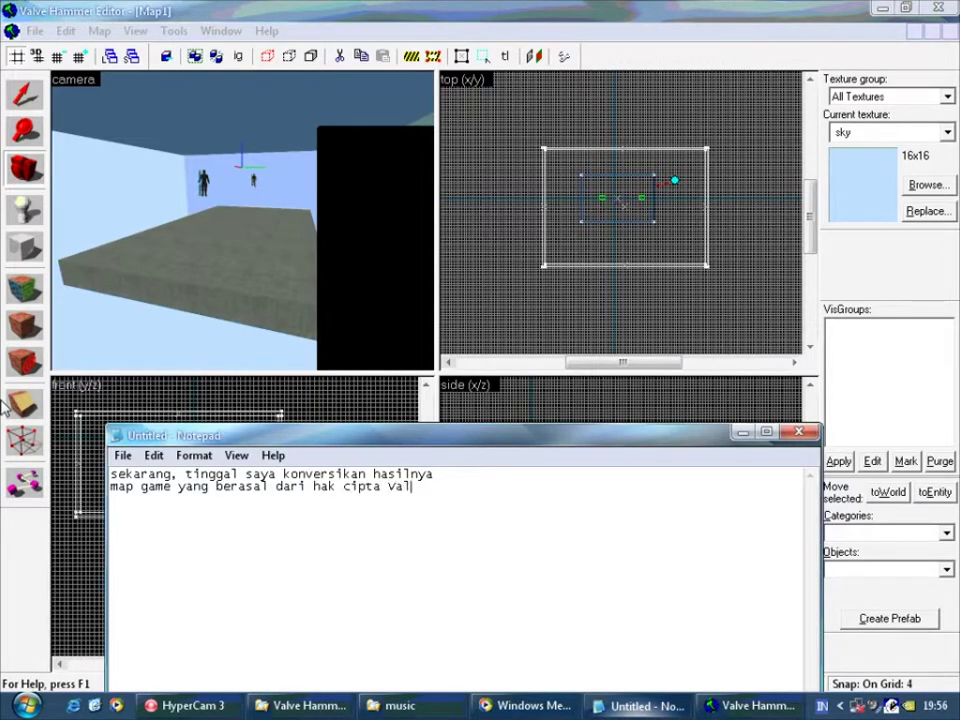
type("ve adalah BSP")
left_click(640, 706)
- Try to save the map as map\saya in the Valve Hammer Editor maps folder
left_click(35, 31)
left_click(78, 126)
left_click(534, 452)
left_click(535, 451)
left_click(396, 184)
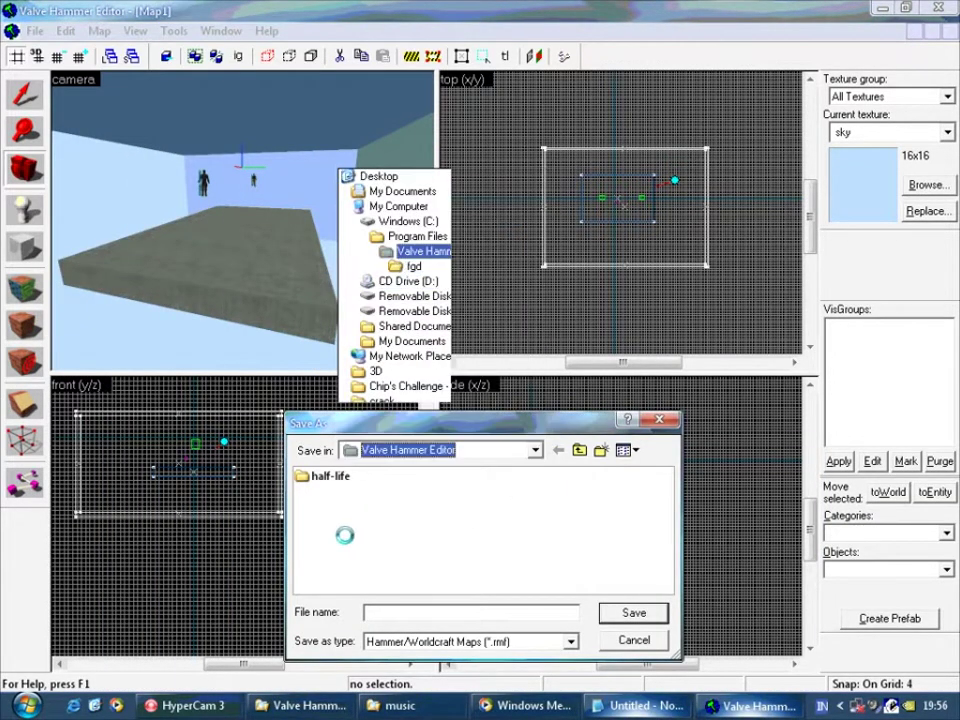
double_click(311, 491)
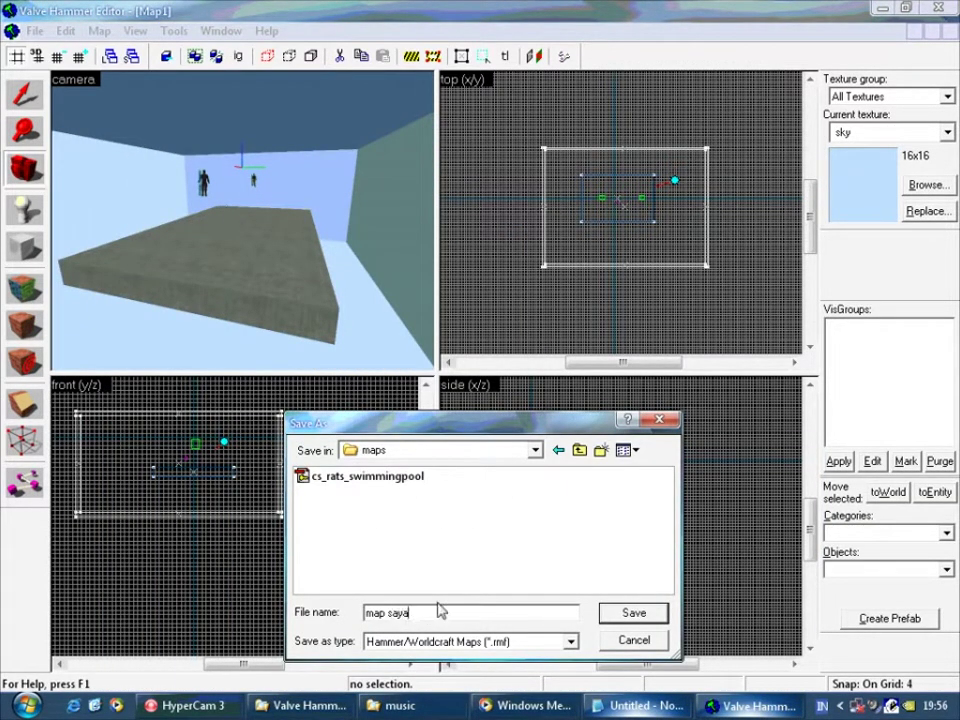
left_click(419, 613)
type("map\\saya")
key("Return")
left_click(481, 382)
- Save the map under the name map_saya in the Valve Hammer Editor maps folder
left_click(35, 30)
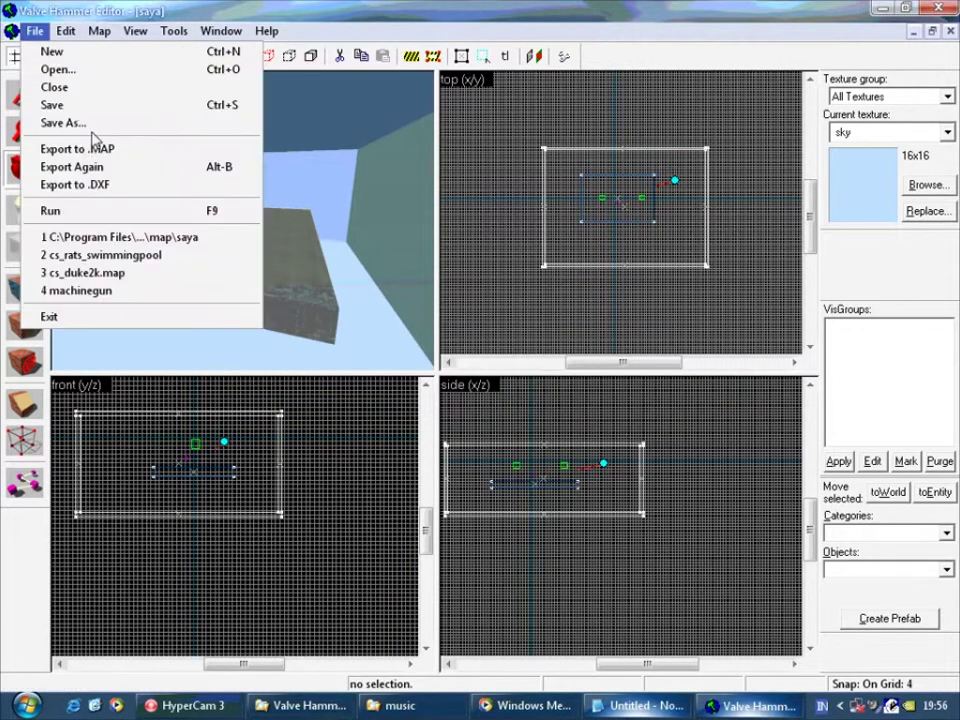
left_click(90, 124)
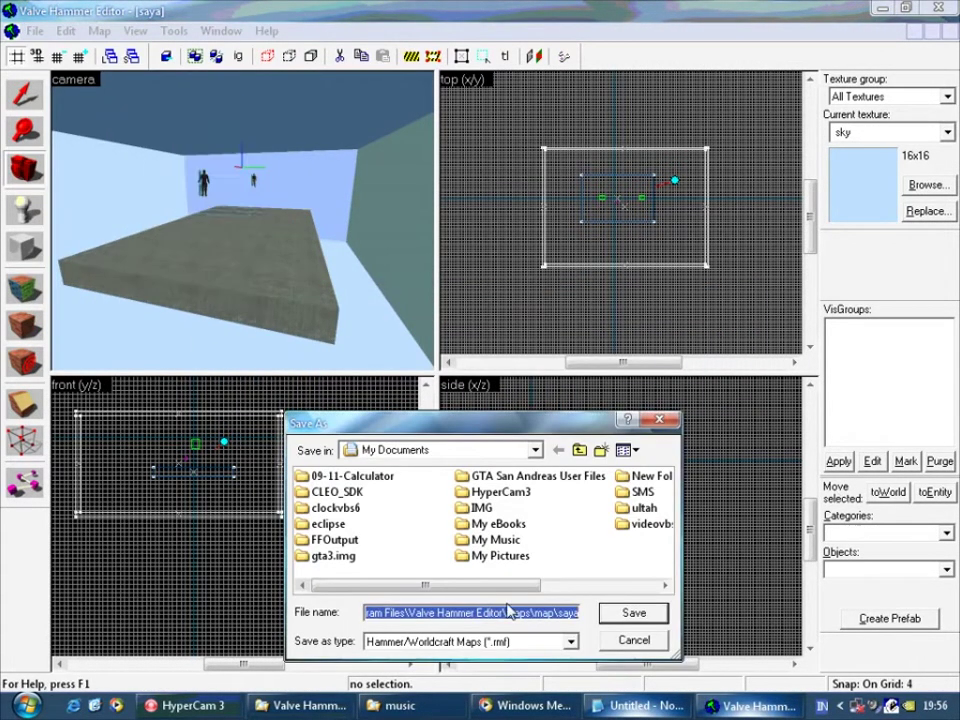
double_click(345, 524)
left_click_drag(404, 589, 638, 588)
double_click(411, 553)
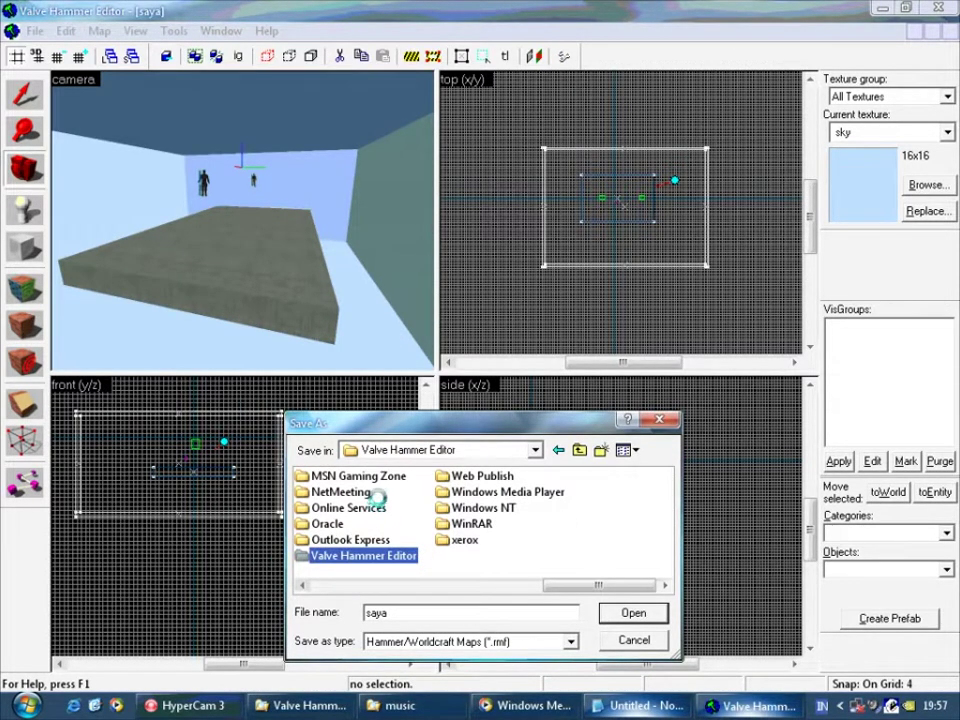
double_click(322, 492)
double_click(396, 610)
type("map_saya")
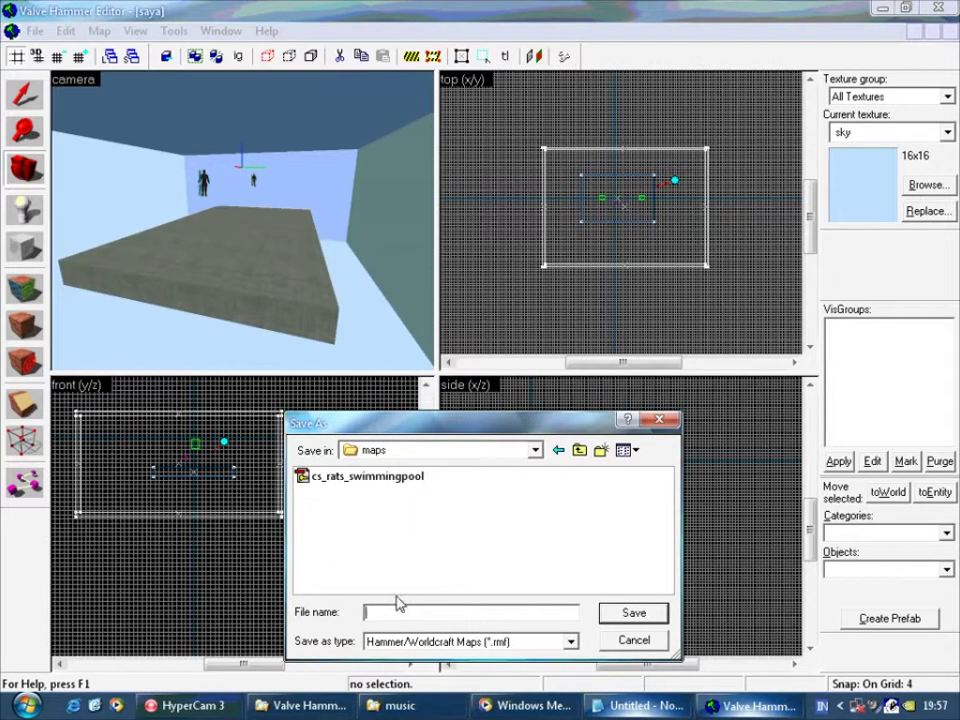
left_click(615, 612)
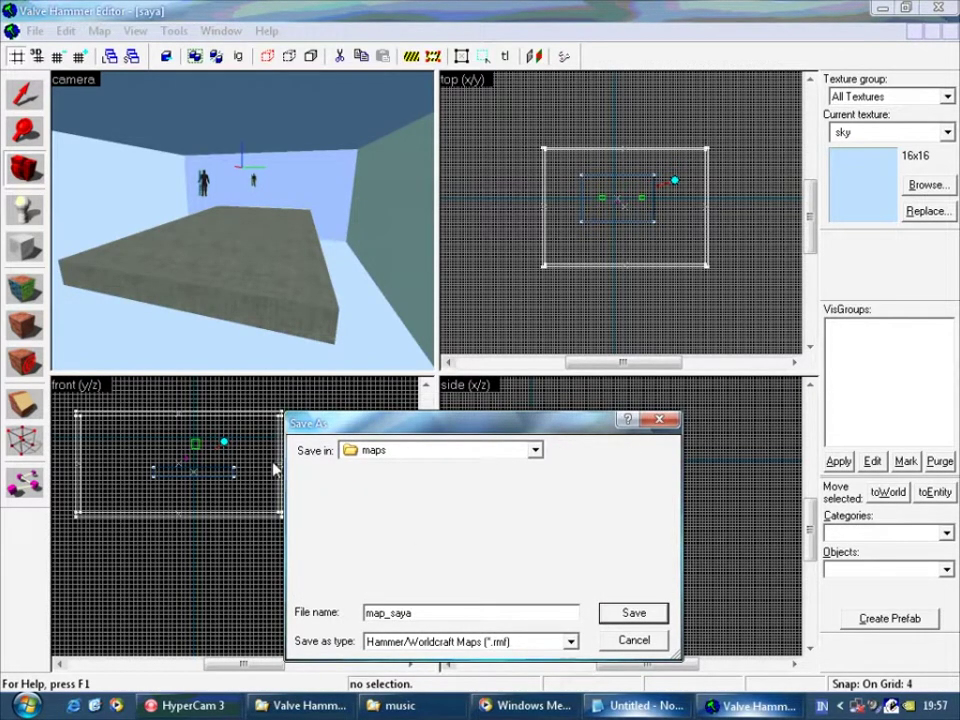
- Run the build on the map and locate the compiled map_saya.bsp in the maps folder in Windows Explorer
left_click(35, 31)
left_click(90, 208)
left_click(470, 180)
left_click(460, 209)
left_click(277, 551)
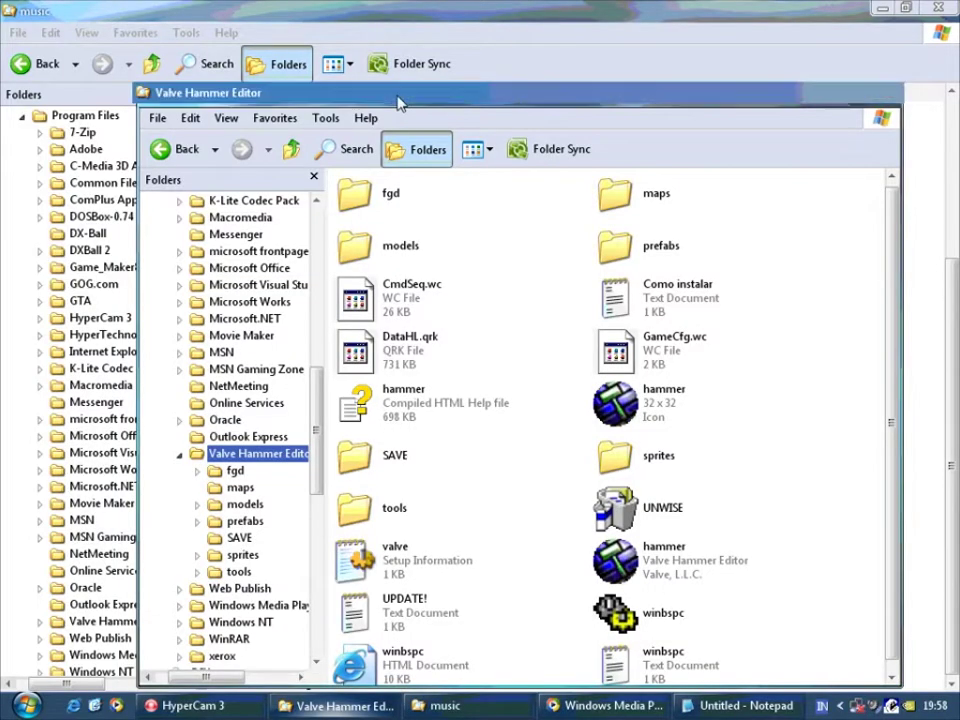
double_click(505, 112)
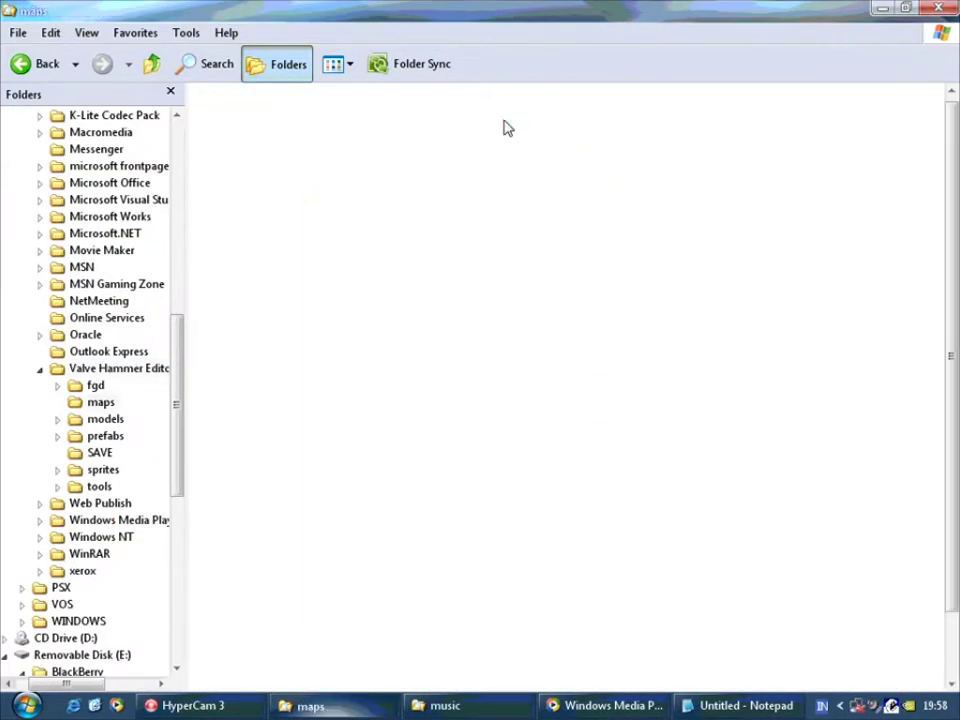
left_click(225, 528)
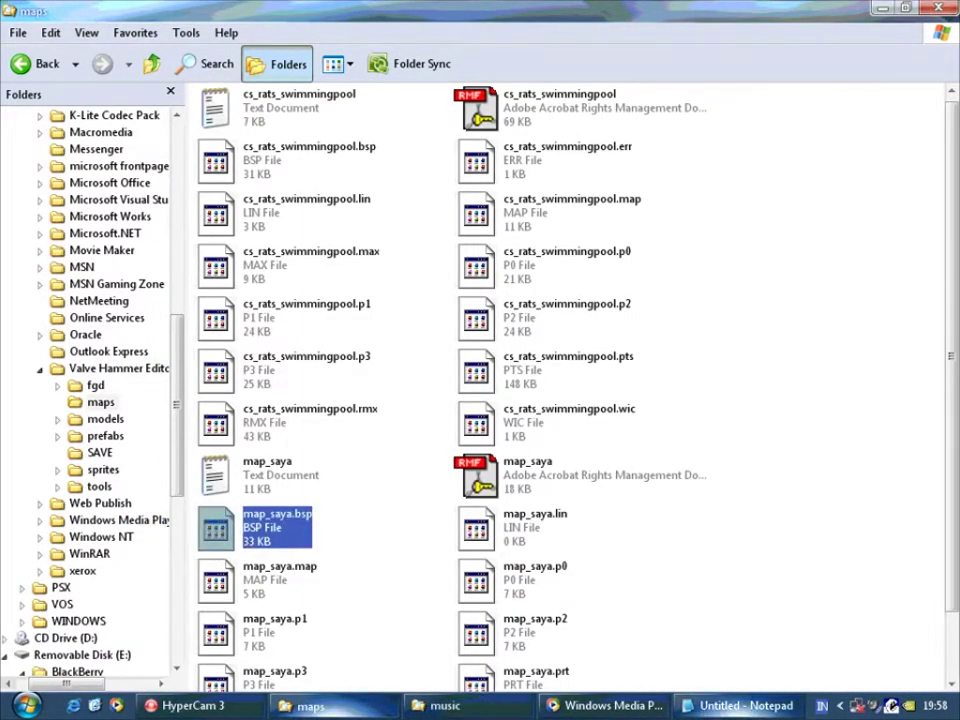
- Replace the Notepad text with: hasil map_saya.bsp yang sudah dikonversikan tadi, sekarang tinggal copy ke direktori cstrike\maps
left_click(740, 705)
left_click_drag(276, 436, 583, 188)
key("ctrl+a")
type("hasil map_saya.bv")
type("p yang sudah ")
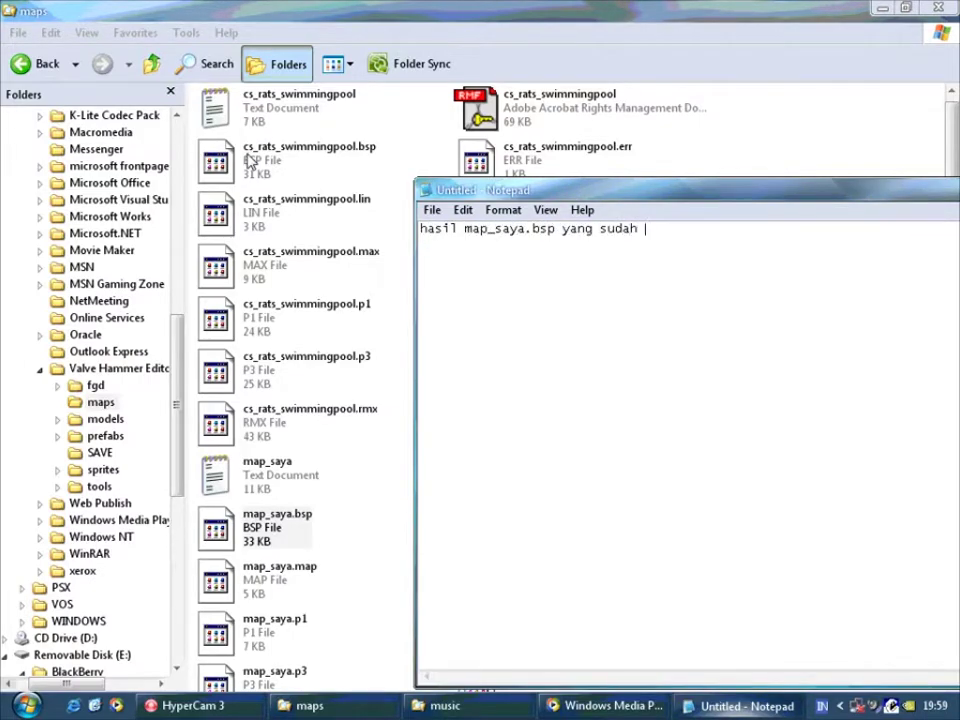
type("dikonversikan tadi,")
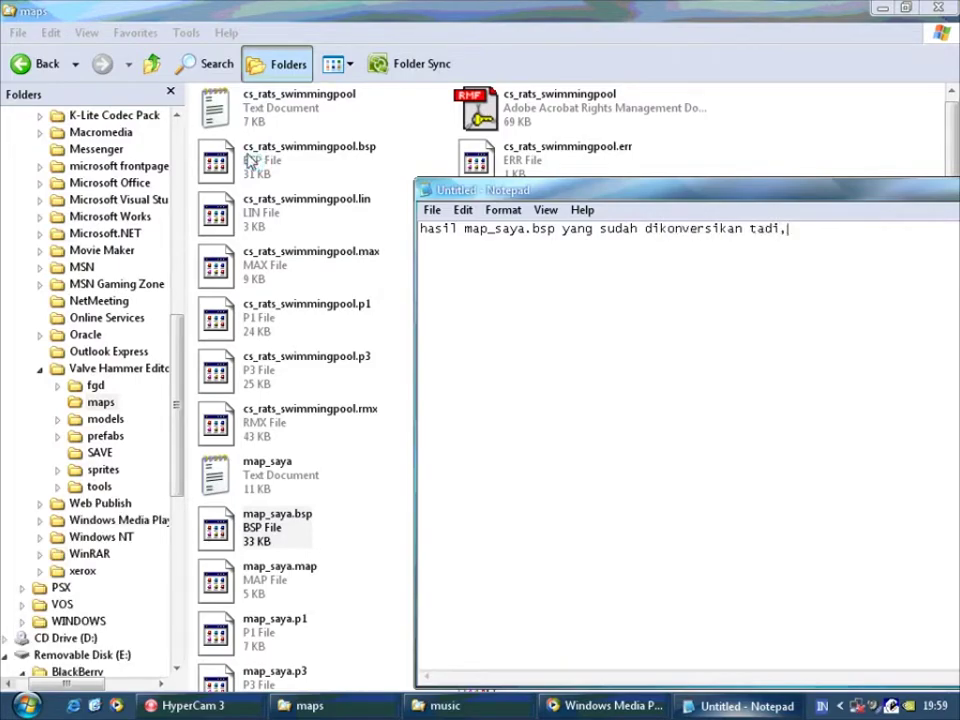
type(" sekarang tinggal copy")
left_click_drag(684, 186, 552, 172)
type("ke direktori cst")
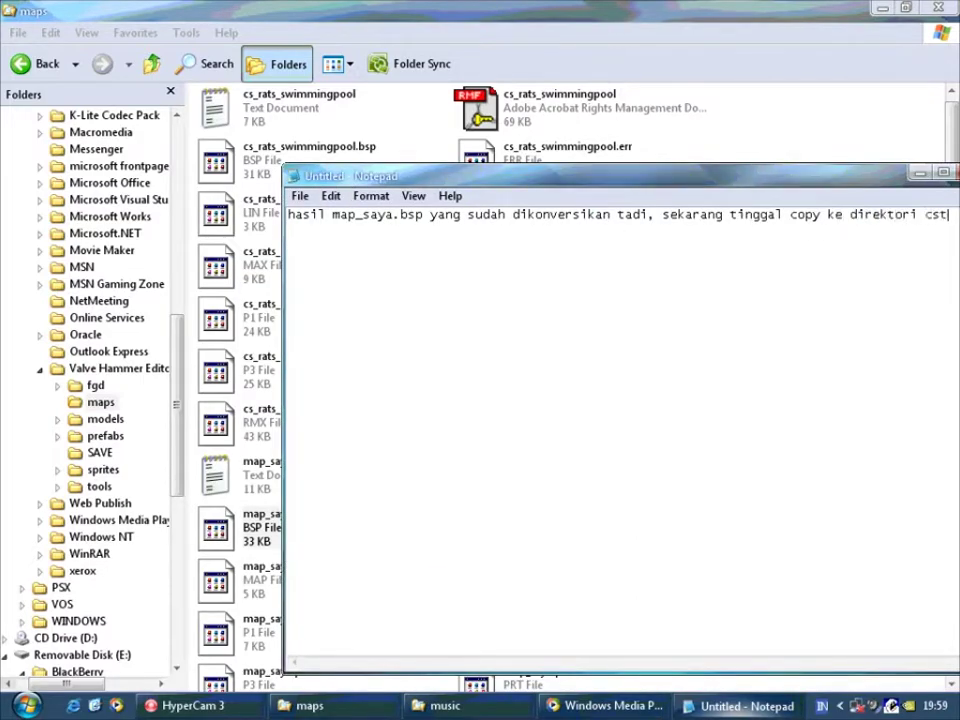
type("rike")
left_click_drag(765, 188, 669, 182)
type("\\maps")
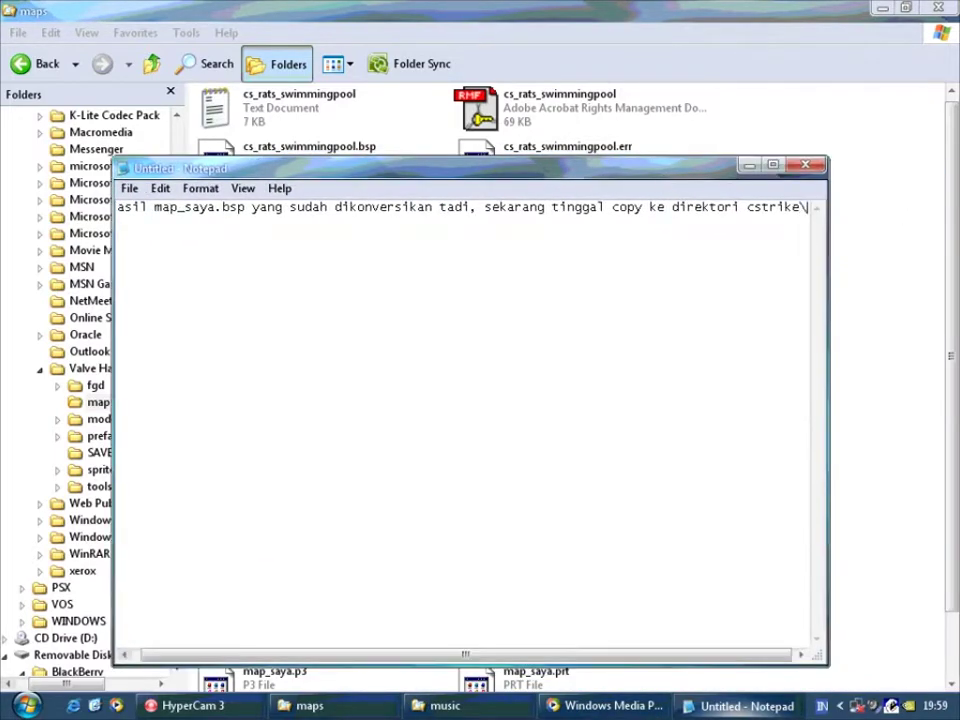
left_click(779, 134)
- Copy map_saya.bsp into the Games\Counter-Strike1.6\cstrike\maps folder
right_click(243, 518)
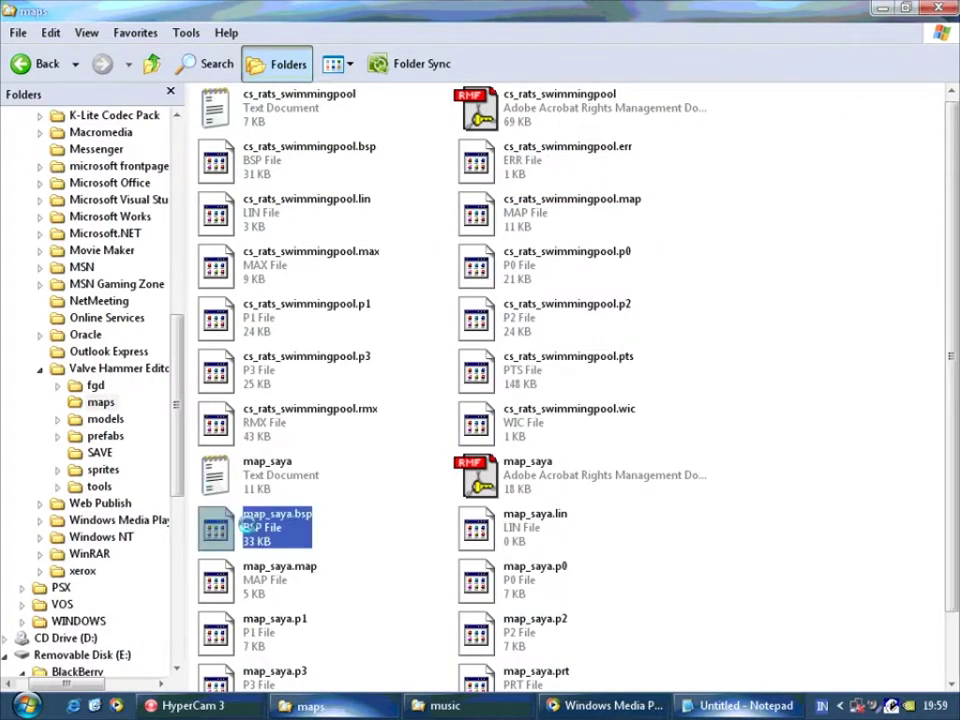
left_click(319, 416)
left_click(118, 368)
left_click_drag(176, 388, 170, 243)
left_click(22, 301)
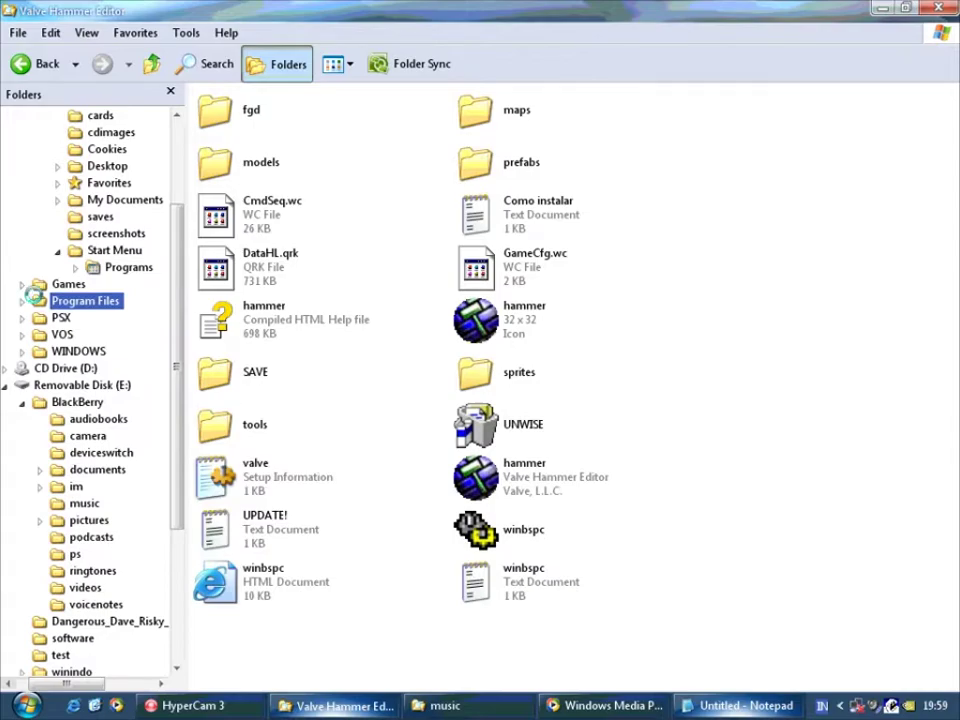
left_click(22, 284)
left_click(40, 301)
left_click(58, 318)
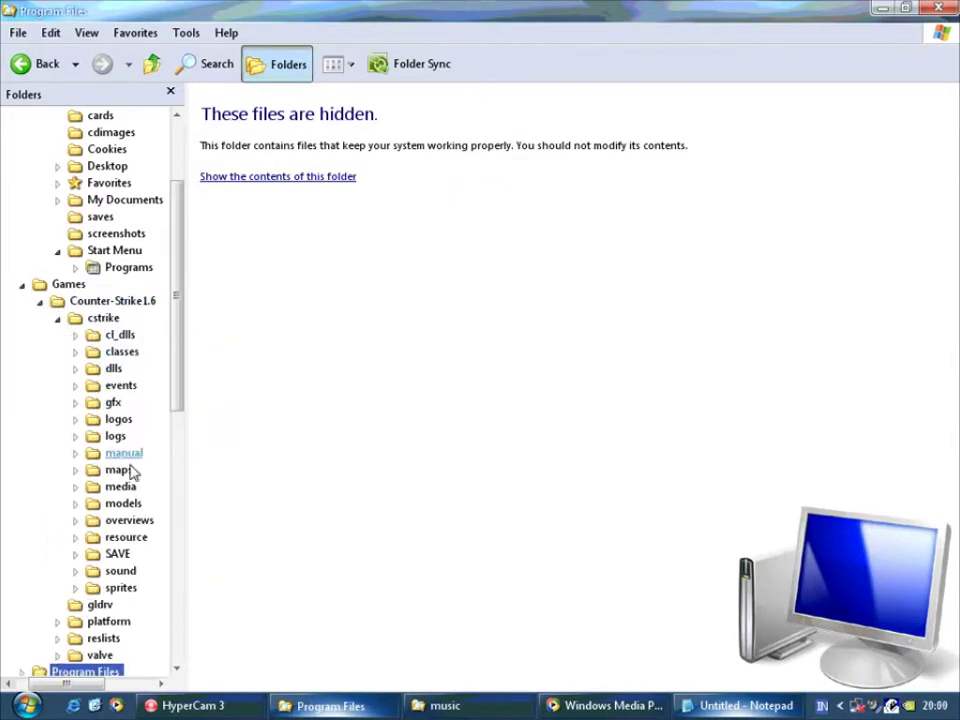
right_click(126, 471)
left_click(157, 394)
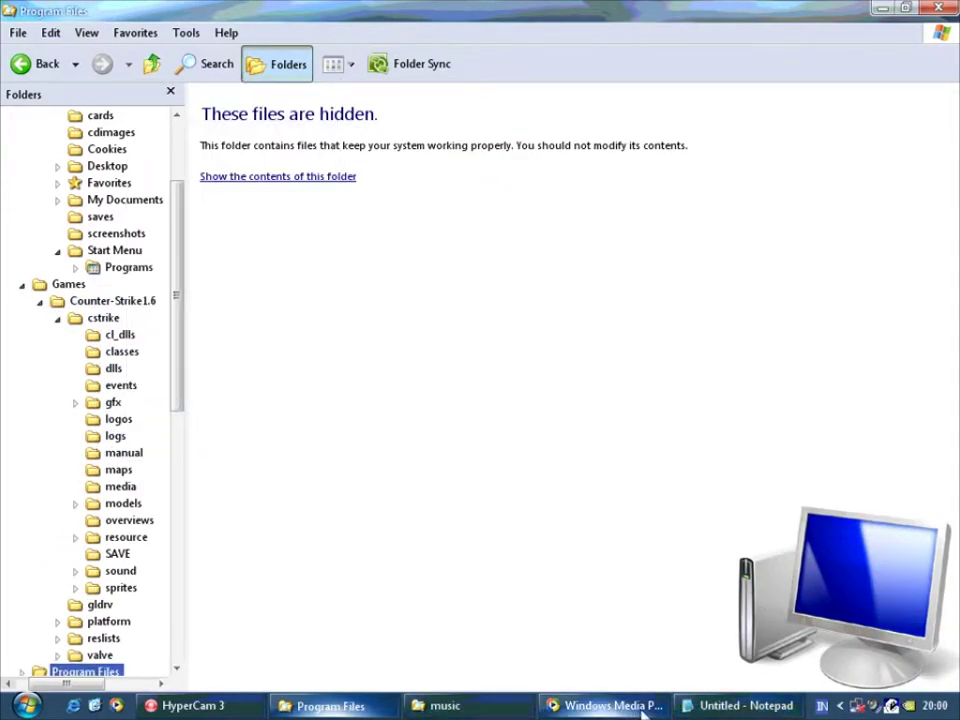
- Replace the Notepad text with "jalankan map tersebut"
left_click(740, 706)
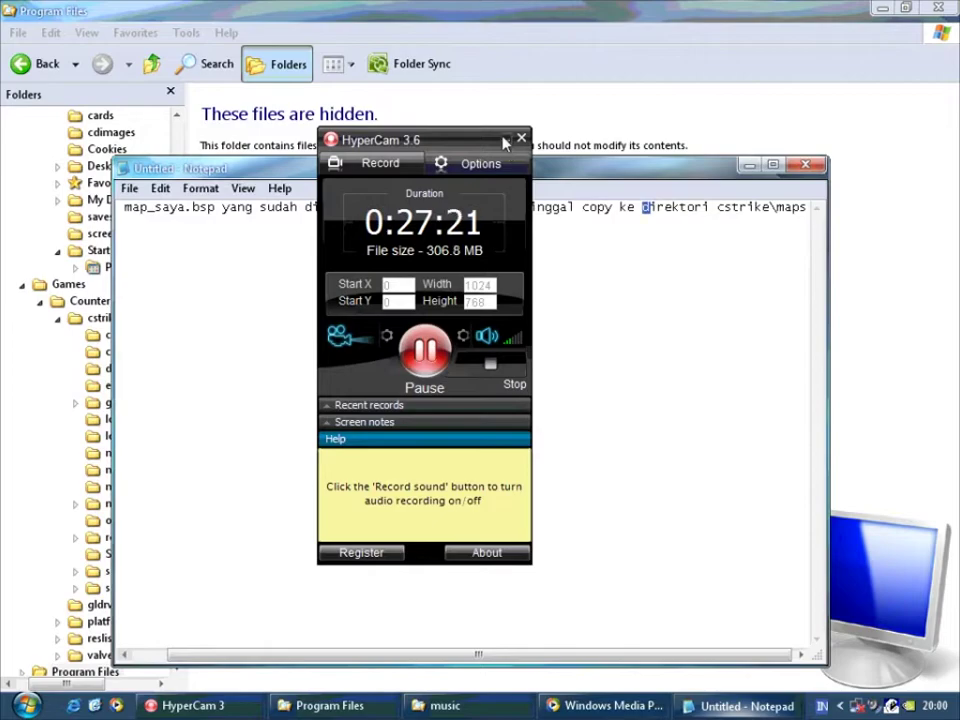
left_click(505, 140)
left_click_drag(805, 208, 3, 200)
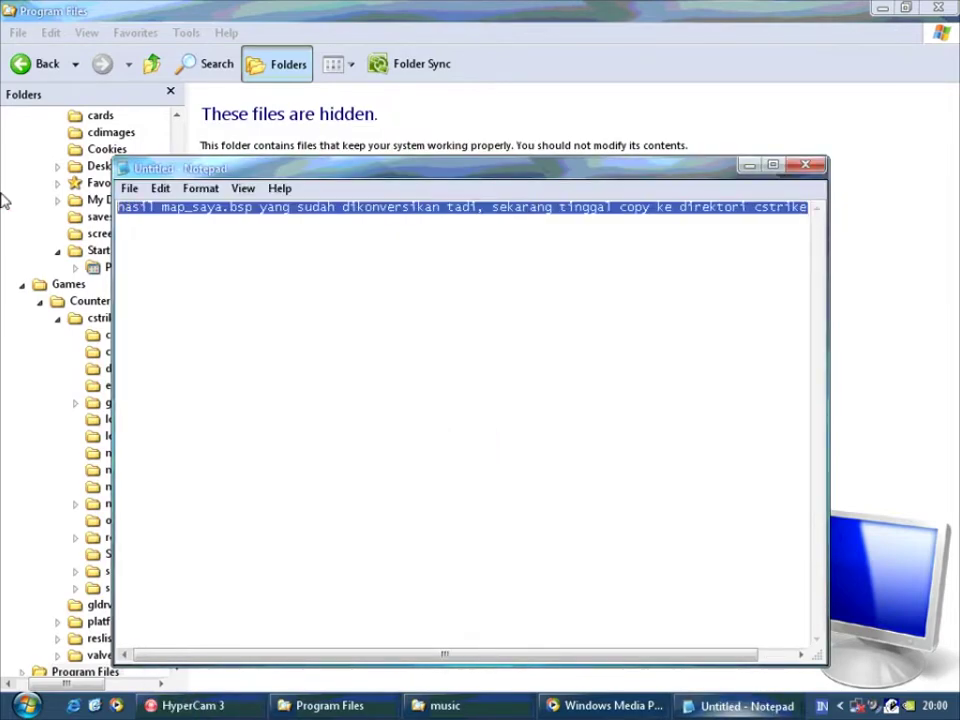
type("jalankan map tersebut")
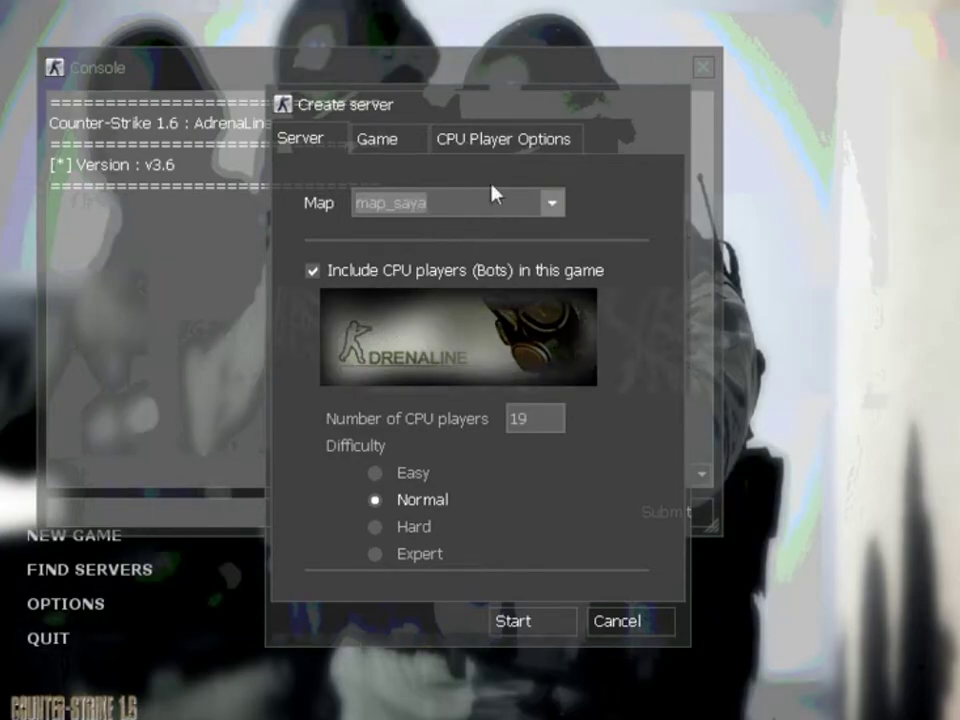
- In Counter-Strike 1.6, exclude CPU players from the new server and start it with map_saya
left_click(472, 143)
left_click(333, 146)
left_click(370, 272)
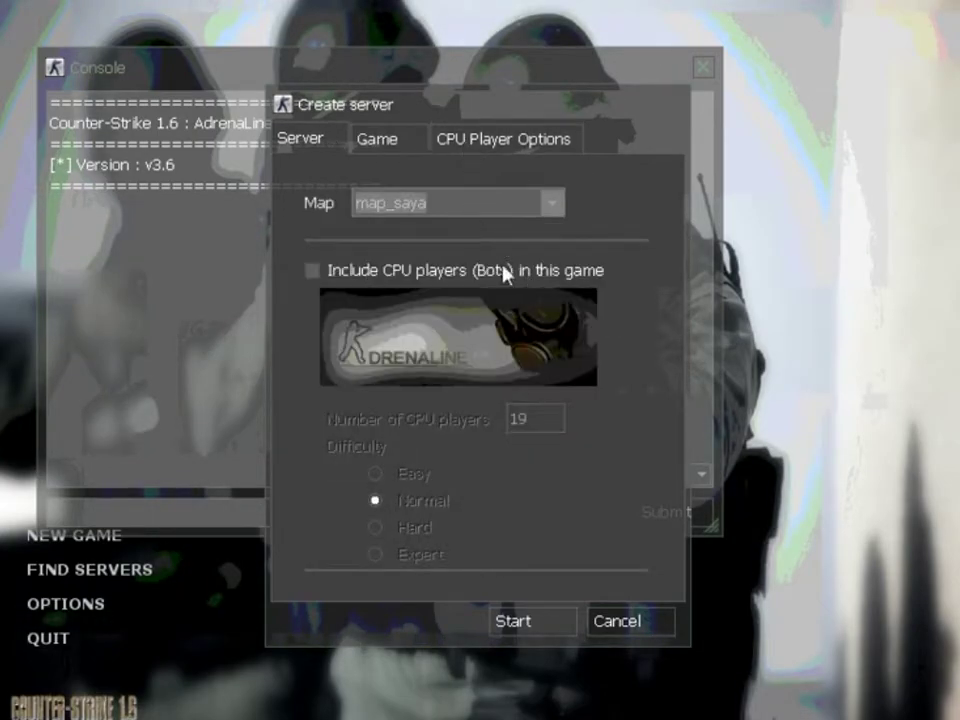
left_click(553, 625)
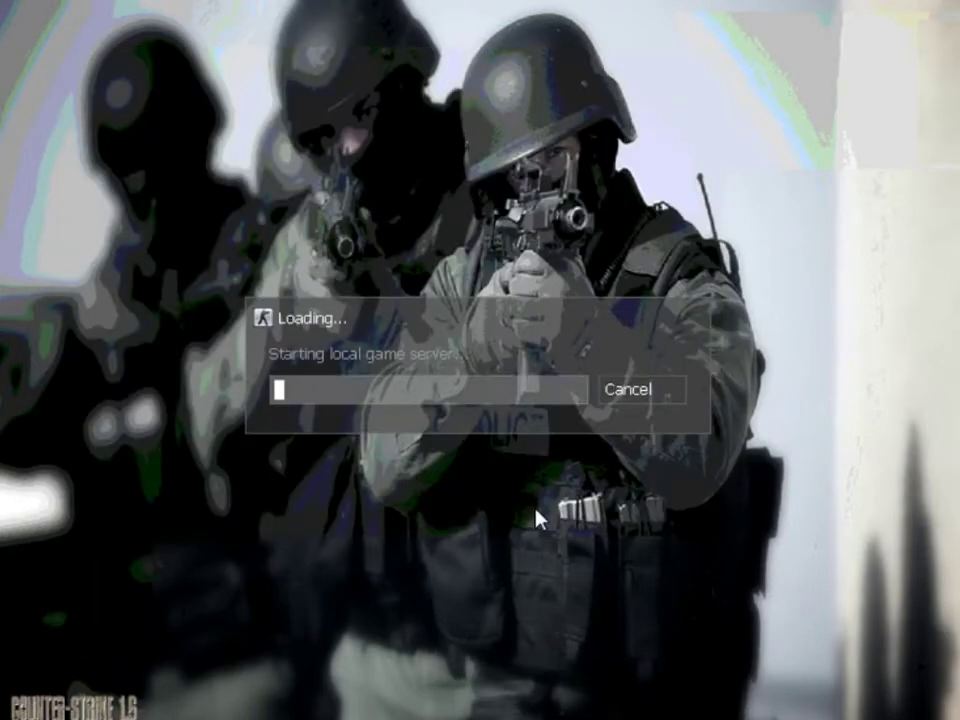